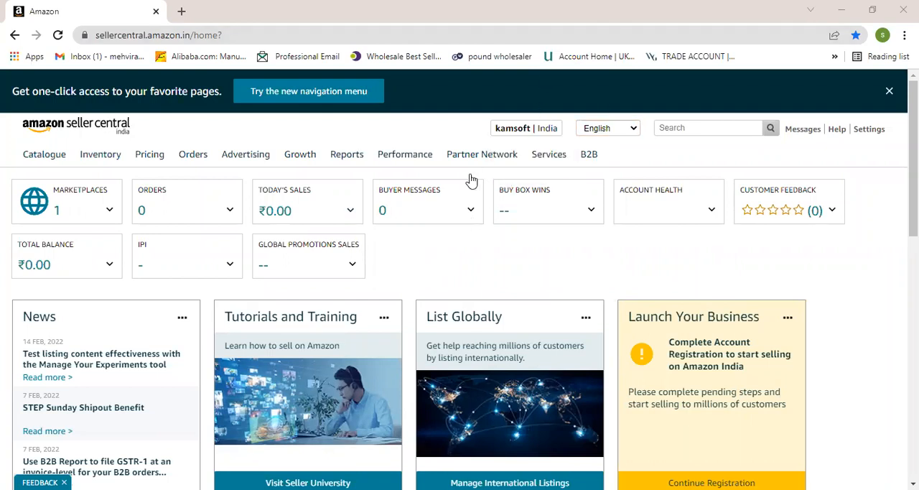
- Open the advertising Campaign Manager and start a new Sponsored Products campaign
{"action": "mouse_move", "coordinate": [422, 247]}
{"action": "mouse_move", "coordinate": [247, 160]}
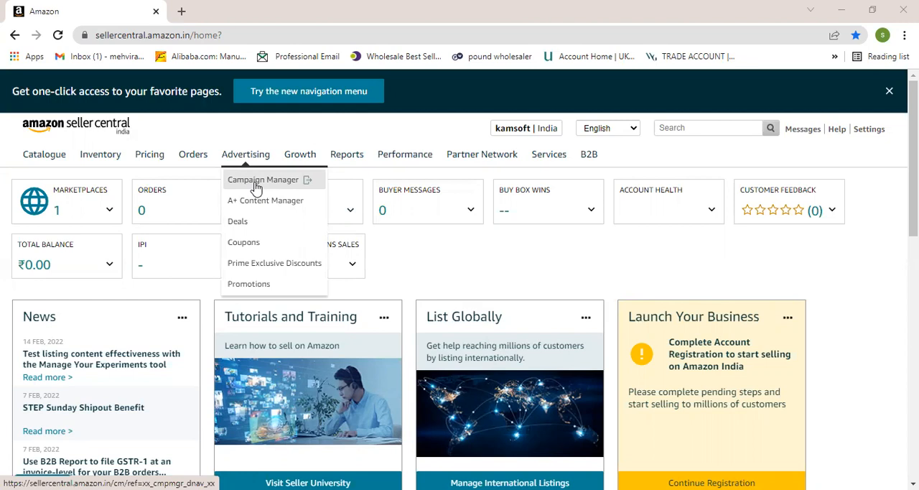
{"action": "left_click", "coordinate": [256, 187]}
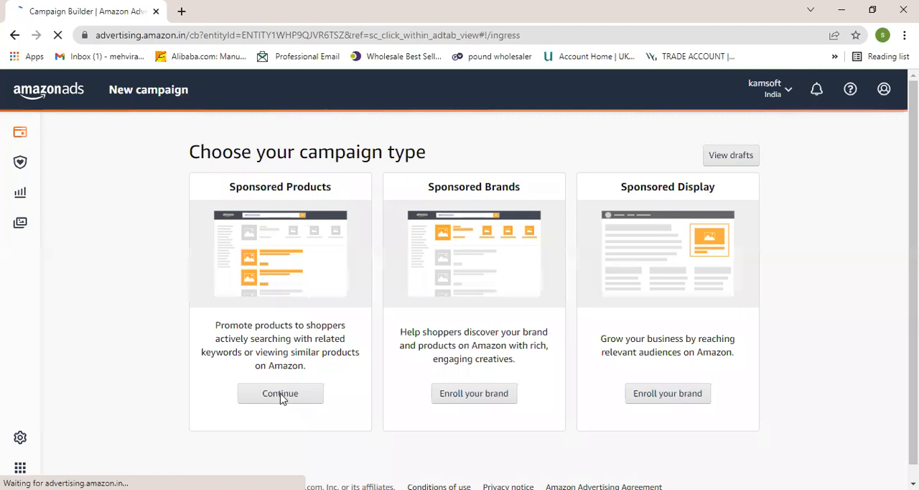
{"action": "left_click", "coordinate": [287, 396]}
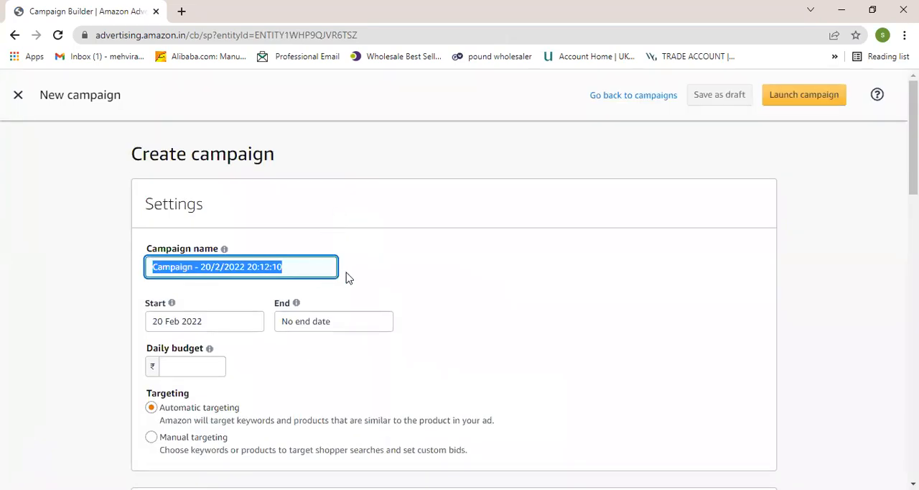
- Set the new campaign's targeting to Manual targeting in the campaign settings
{"action": "scroll", "coordinate": [338, 291], "scroll_direction": "down", "scroll_amount": 2}
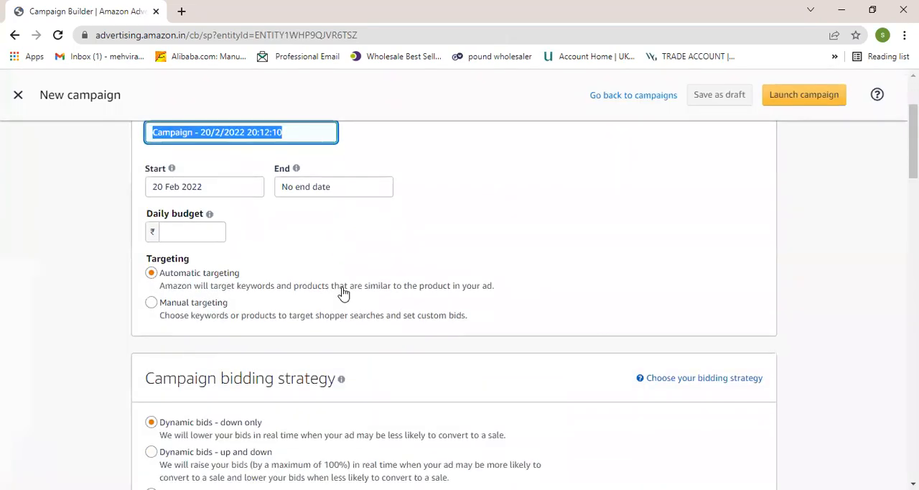
{"action": "scroll", "coordinate": [287, 273], "scroll_direction": "down", "scroll_amount": 1}
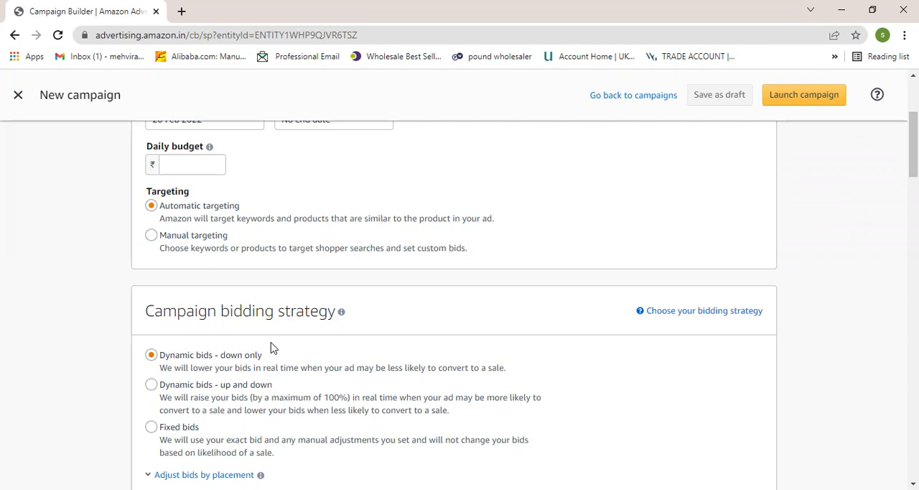
{"action": "left_click", "coordinate": [151, 236]}
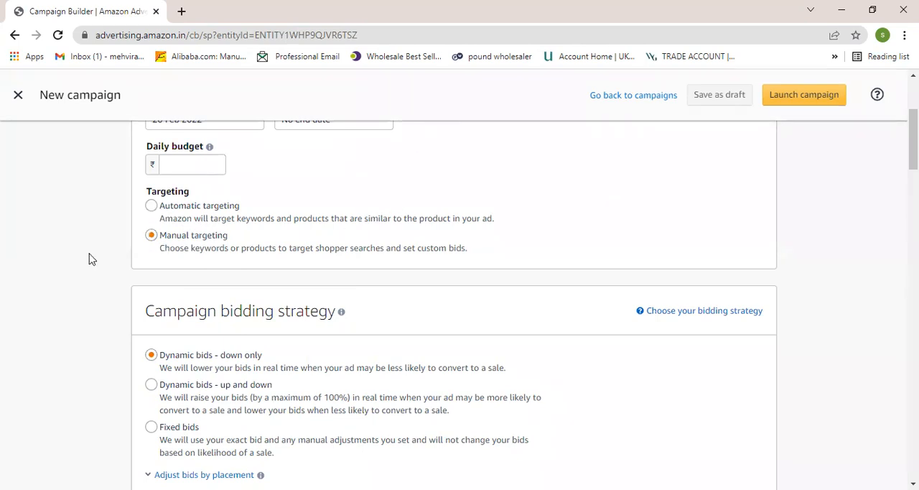
{"action": "scroll", "coordinate": [230, 260], "scroll_direction": "up", "scroll_amount": 3}
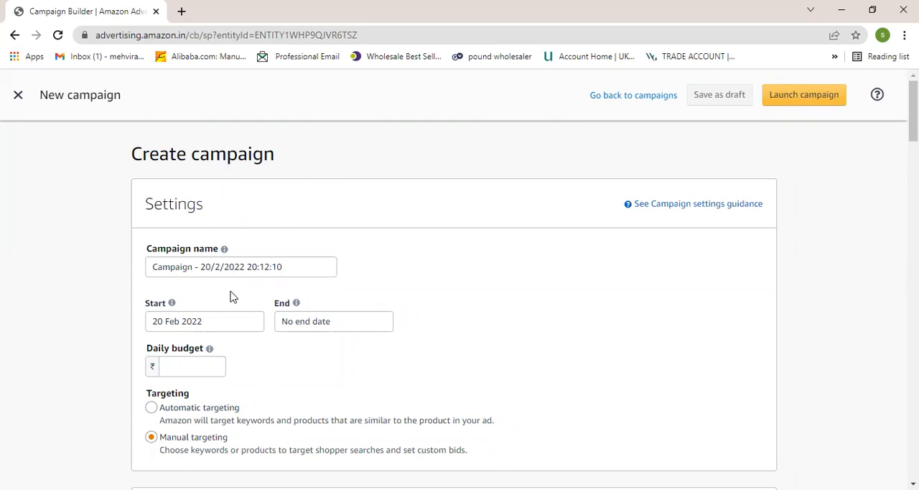
- Set the campaign bidding strategy to Dynamic bids - up and down
{"action": "scroll", "coordinate": [234, 293], "scroll_direction": "down", "scroll_amount": 2}
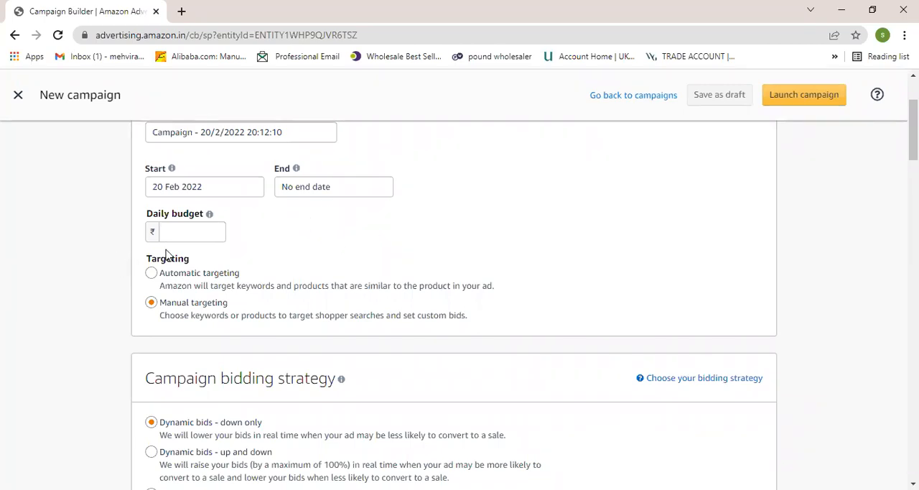
{"action": "left_click", "coordinate": [251, 322]}
{"action": "scroll", "coordinate": [237, 326], "scroll_direction": "down", "scroll_amount": 1}
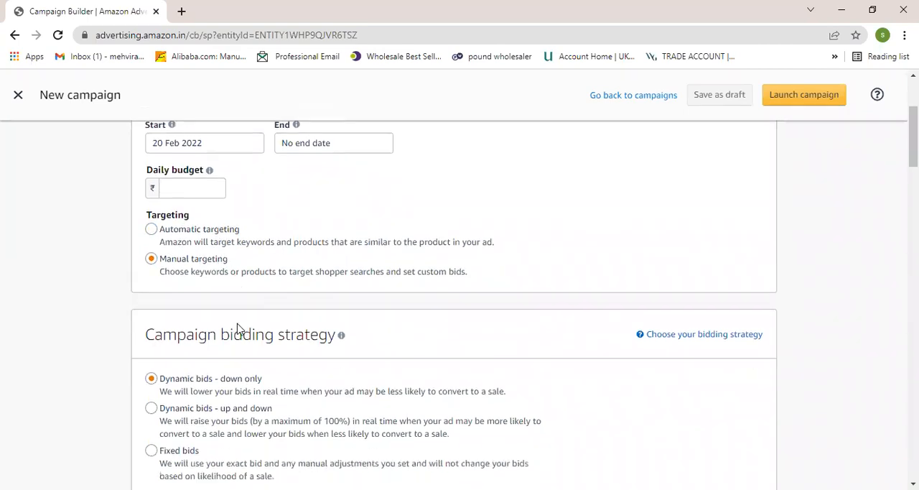
{"action": "scroll", "coordinate": [238, 328], "scroll_direction": "down", "scroll_amount": 1}
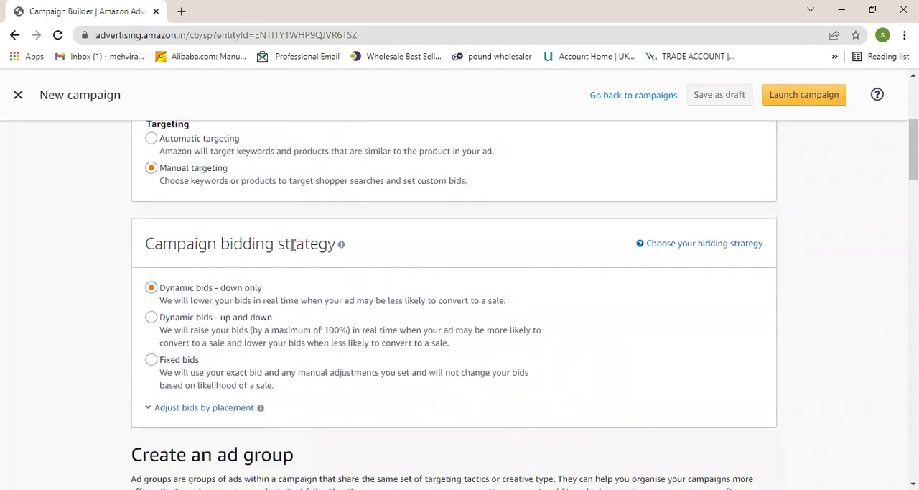
{"action": "scroll", "coordinate": [249, 304], "scroll_direction": "down", "scroll_amount": 1}
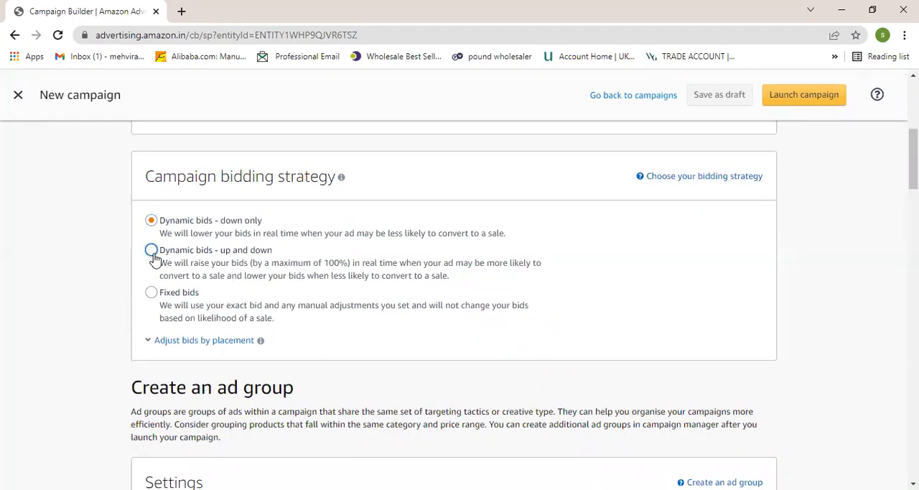
{"action": "left_click", "coordinate": [152, 252]}
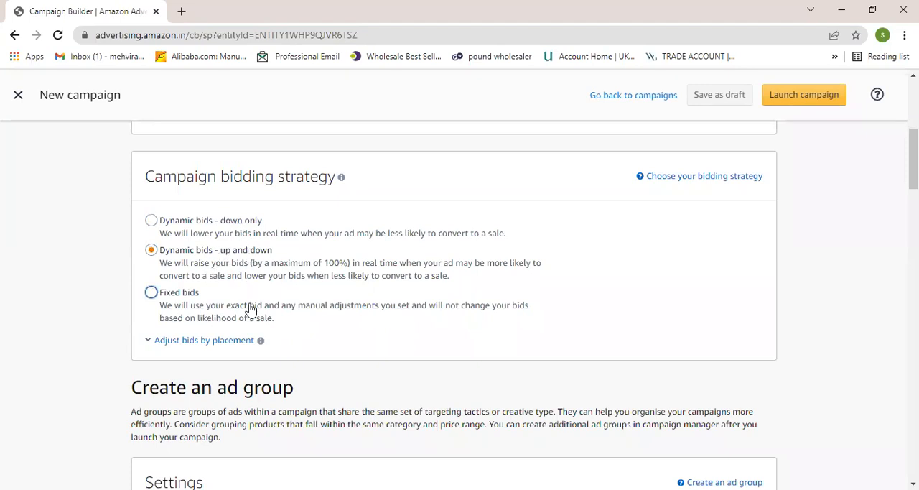
- Examine the ad group's name, products, targeting type and suggested keyword targeting sections of the campaign form
{"action": "scroll", "coordinate": [268, 308], "scroll_direction": "down", "scroll_amount": 3}
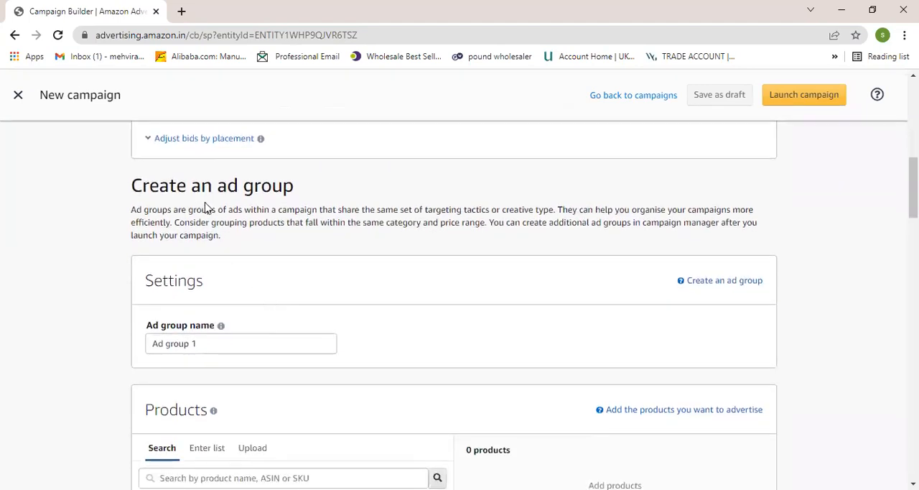
{"action": "scroll", "coordinate": [251, 291], "scroll_direction": "down", "scroll_amount": 1}
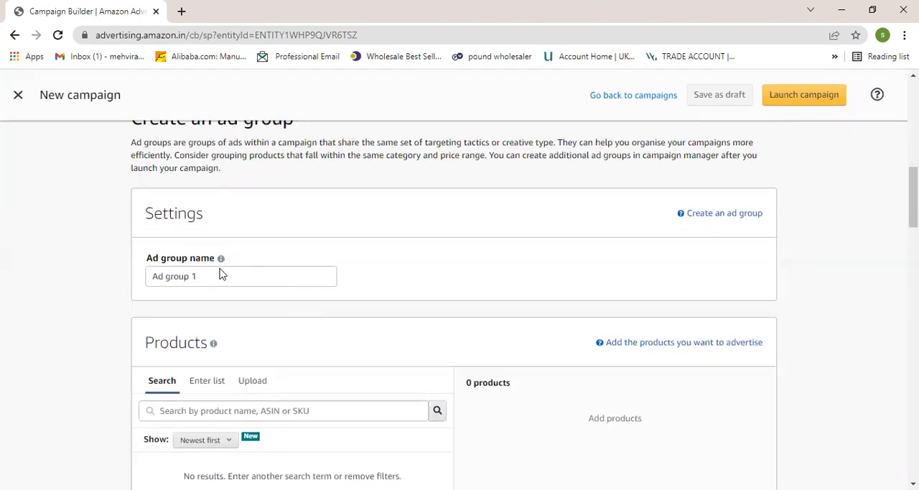
{"action": "scroll", "coordinate": [213, 279], "scroll_direction": "down", "scroll_amount": 4}
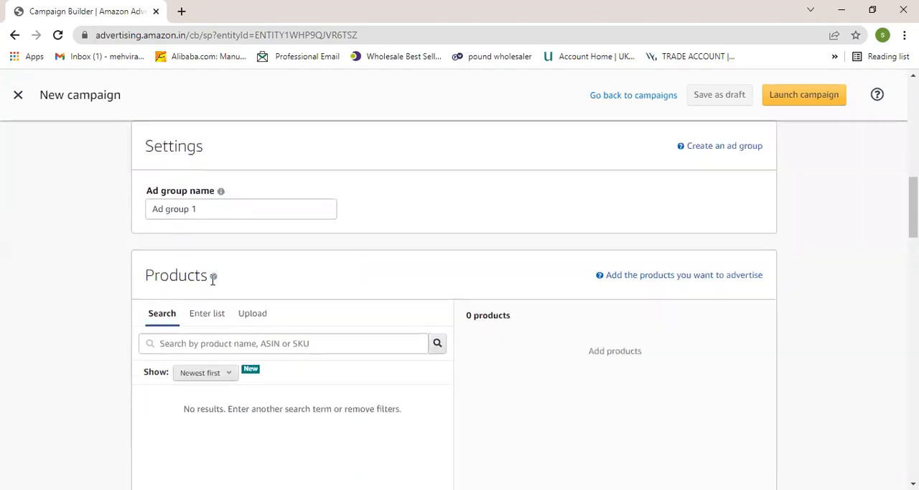
{"action": "scroll", "coordinate": [225, 376], "scroll_direction": "down", "scroll_amount": 4}
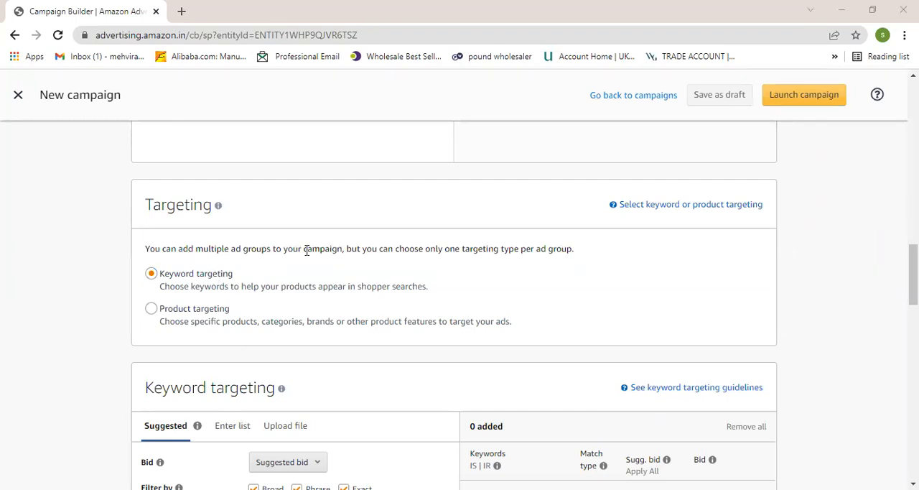
{"action": "mouse_move", "coordinate": [179, 487]}
{"action": "scroll", "coordinate": [149, 289], "scroll_direction": "down", "scroll_amount": 1}
{"action": "scroll", "coordinate": [148, 287], "scroll_direction": "down", "scroll_amount": 1}
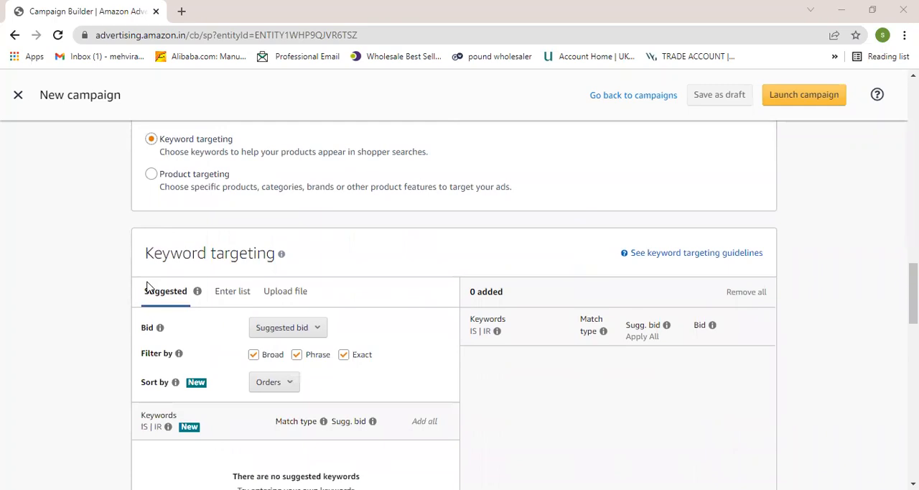
{"action": "scroll", "coordinate": [226, 372], "scroll_direction": "down", "scroll_amount": 1}
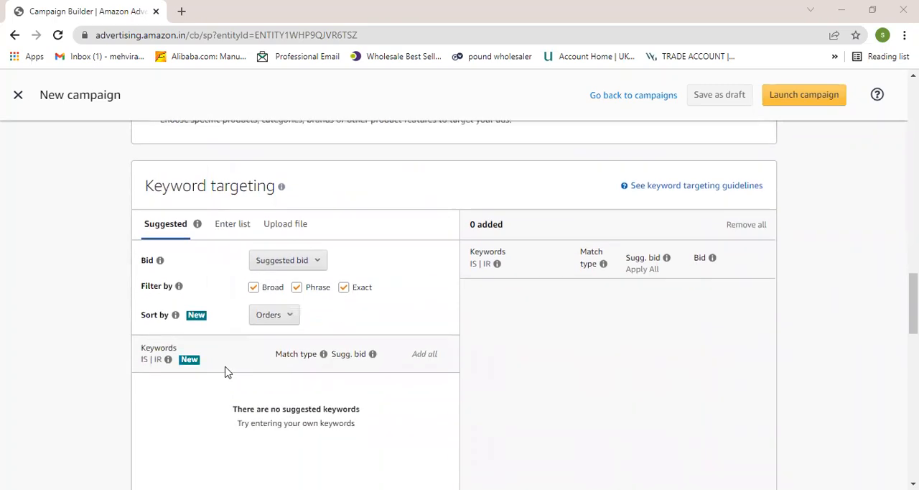
{"action": "scroll", "coordinate": [215, 366], "scroll_direction": "up", "scroll_amount": 2}
{"action": "scroll", "coordinate": [160, 261], "scroll_direction": "down", "scroll_amount": 1}
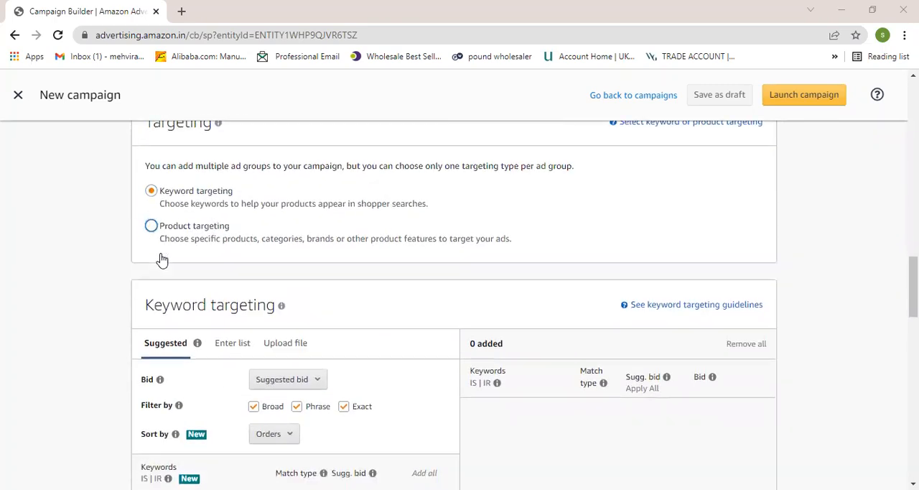
{"action": "scroll", "coordinate": [151, 259], "scroll_direction": "down", "scroll_amount": 1}
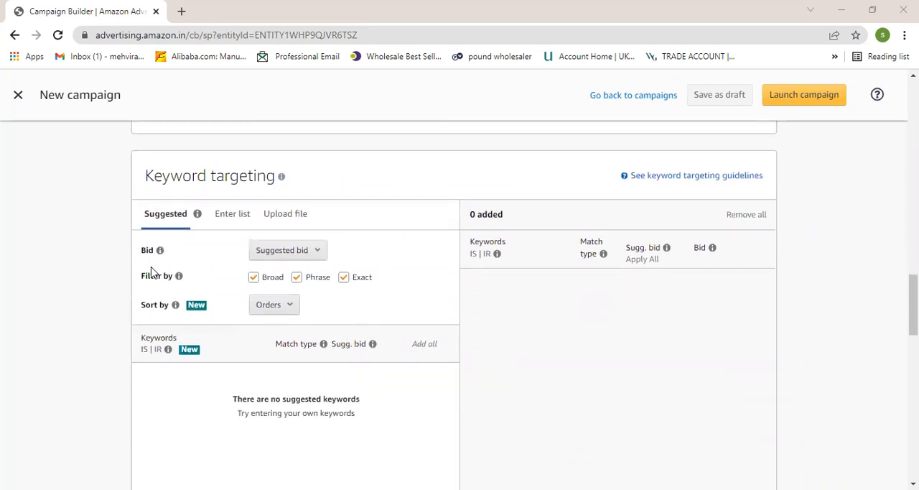
{"action": "scroll", "coordinate": [216, 301], "scroll_direction": "down", "scroll_amount": 2}
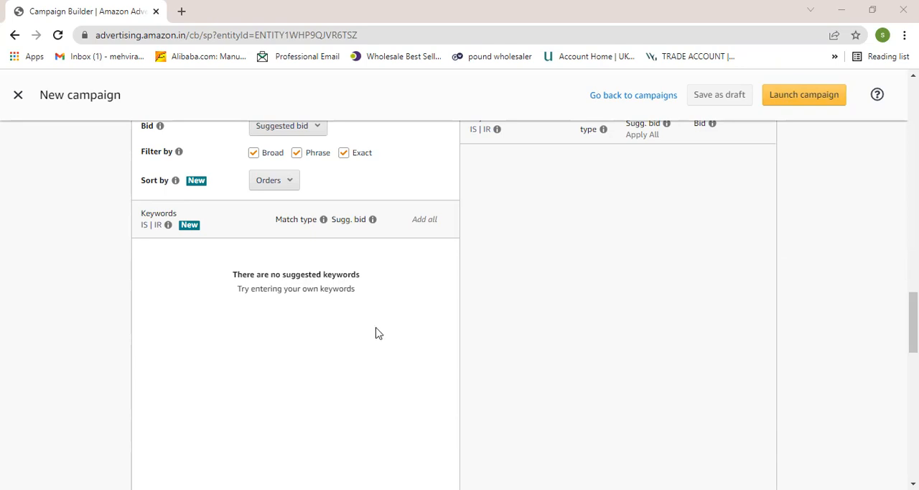
- Switch the keyword targeting from suggested keywords to entering your own keyword list
{"action": "scroll", "coordinate": [379, 333], "scroll_direction": "up", "scroll_amount": 1}
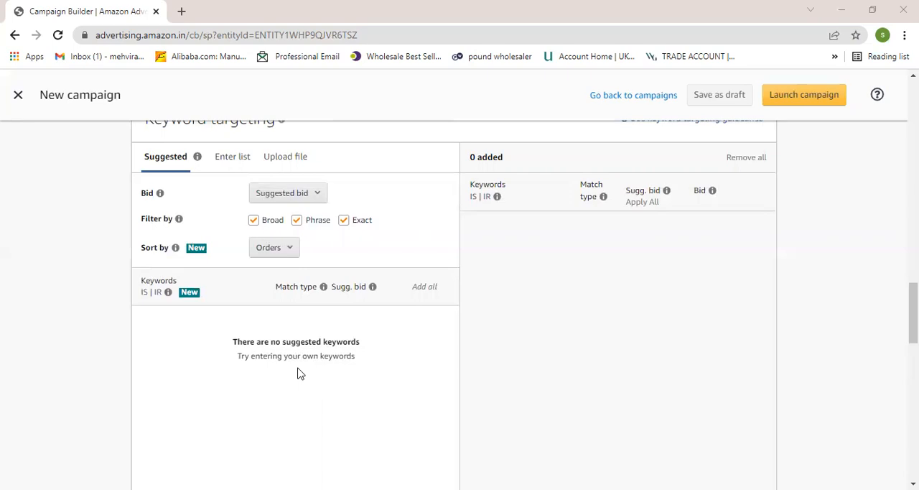
{"action": "left_click", "coordinate": [234, 170]}
{"action": "scroll", "coordinate": [243, 212], "scroll_direction": "up", "scroll_amount": 1}
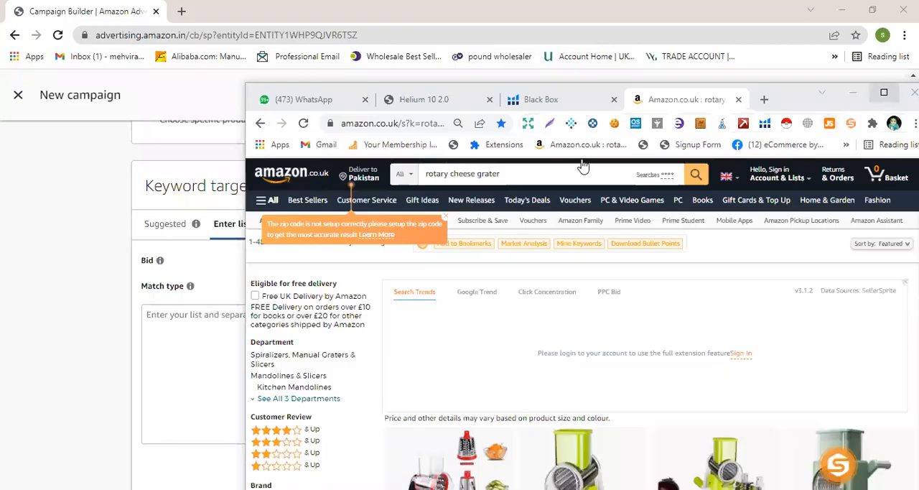
- Switch to the amazon.co.uk results for "rotary cheese grater" and copy the ASIN of the D L D rotating drum grater
{"action": "left_click", "coordinate": [884, 93]}
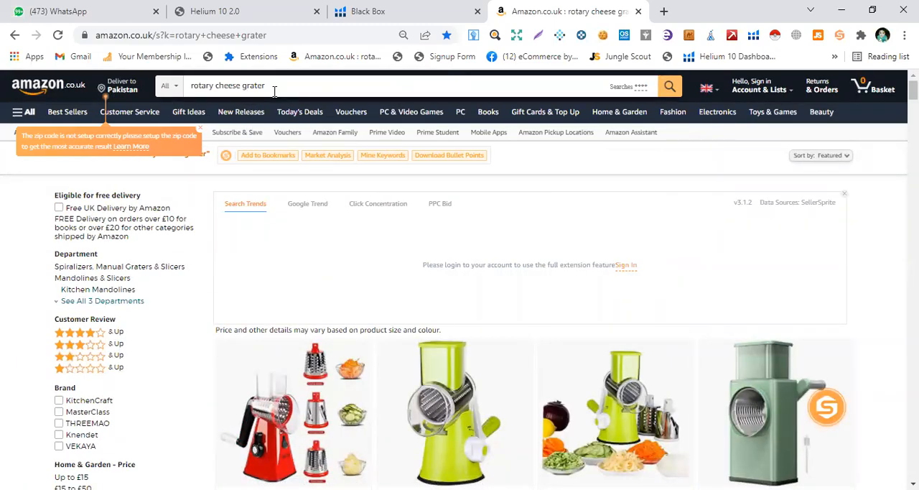
{"action": "scroll", "coordinate": [396, 293], "scroll_direction": "down", "scroll_amount": 5}
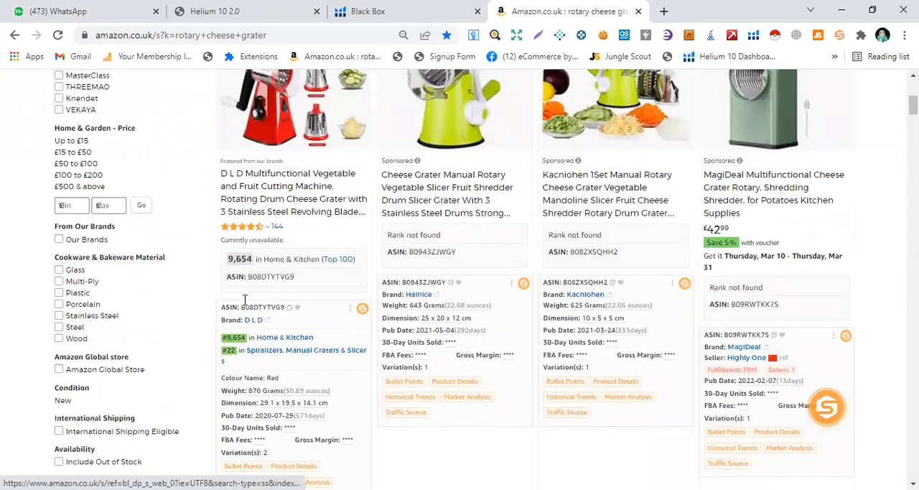
{"action": "scroll", "coordinate": [266, 266], "scroll_direction": "down", "scroll_amount": 1}
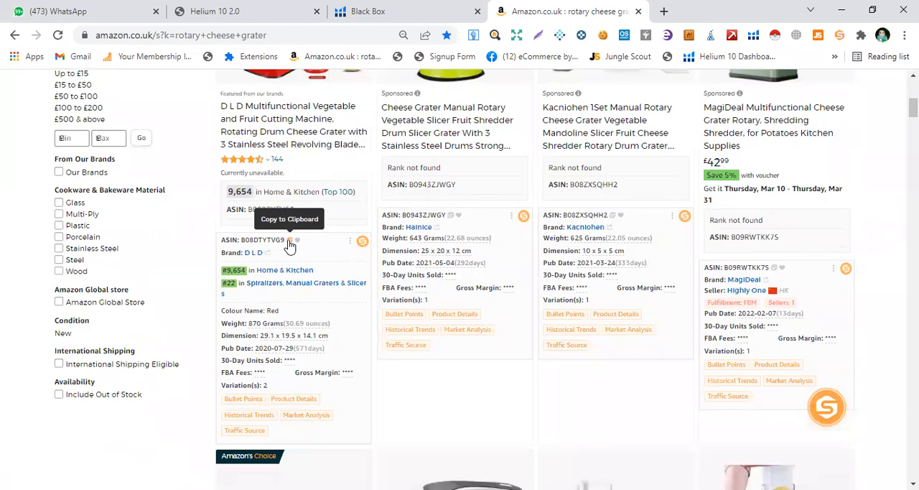
{"action": "left_click", "coordinate": [290, 244]}
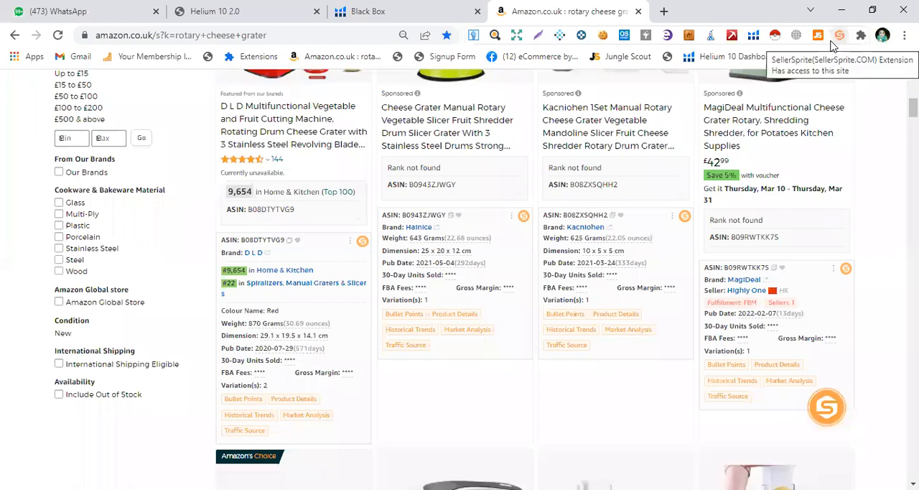
- Switch to Helium 10 and open the Cerebro keyword research tool
{"action": "left_click", "coordinate": [413, 16]}
{"action": "mouse_move", "coordinate": [45, 227]}
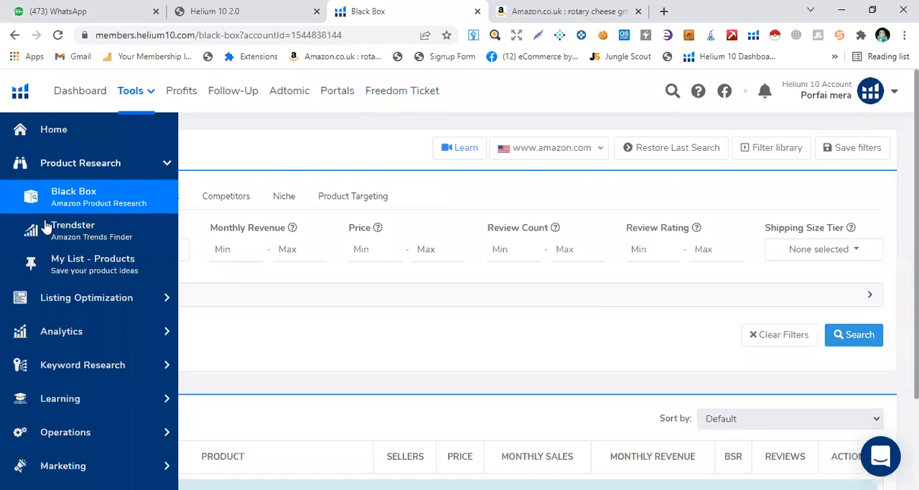
{"action": "left_click", "coordinate": [92, 367]}
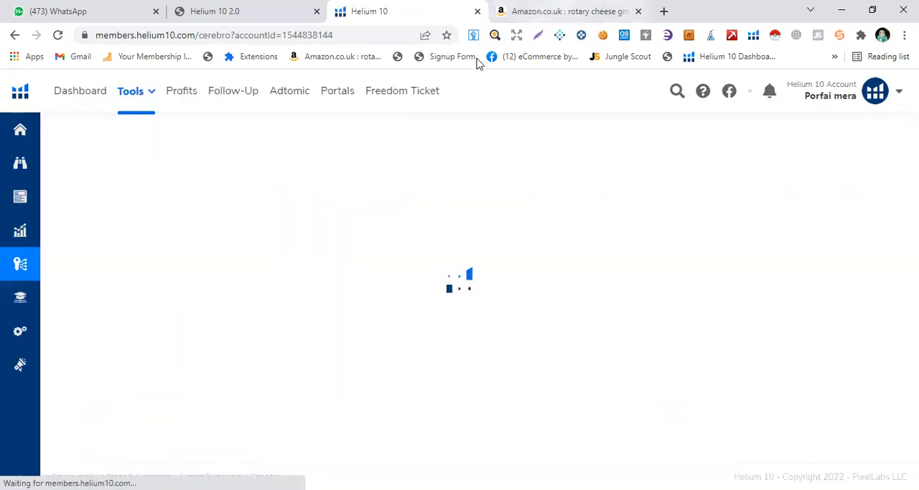
{"action": "left_click", "coordinate": [123, 218]}
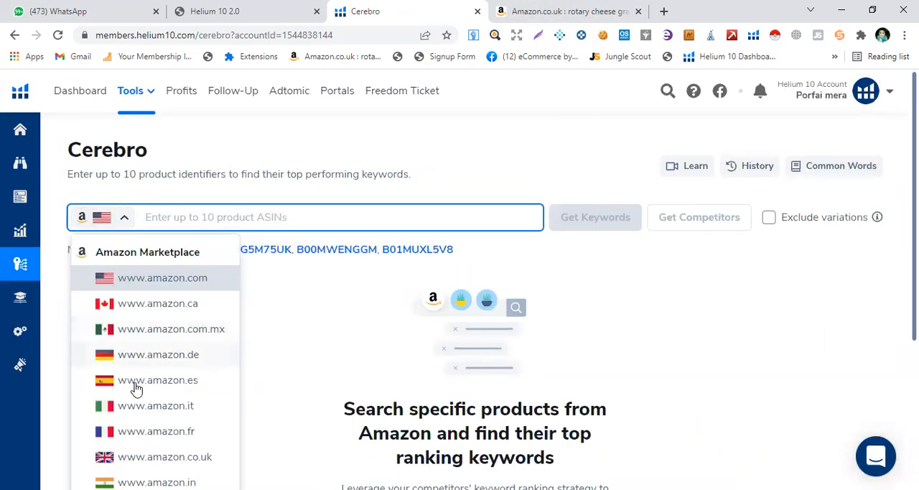
{"action": "scroll", "coordinate": [148, 395], "scroll_direction": "down", "scroll_amount": 1}
{"action": "scroll", "coordinate": [149, 395], "scroll_direction": "down", "scroll_amount": 1}
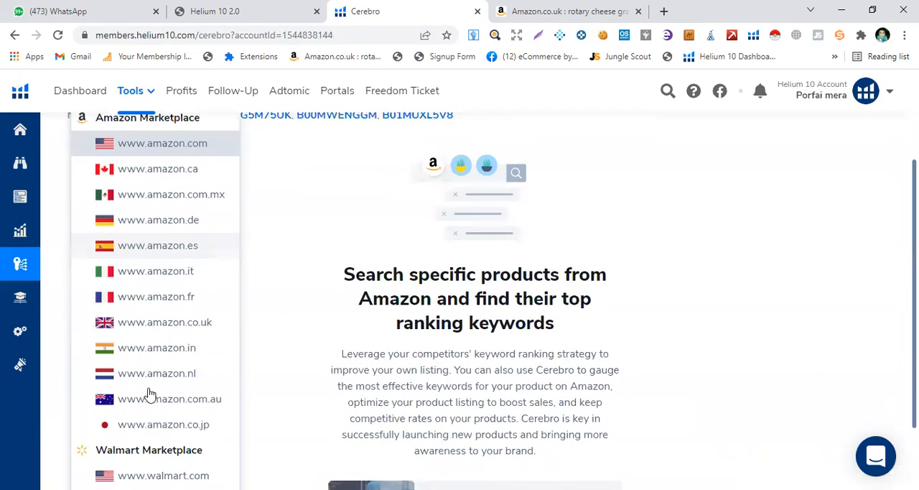
{"action": "left_click", "coordinate": [158, 320]}
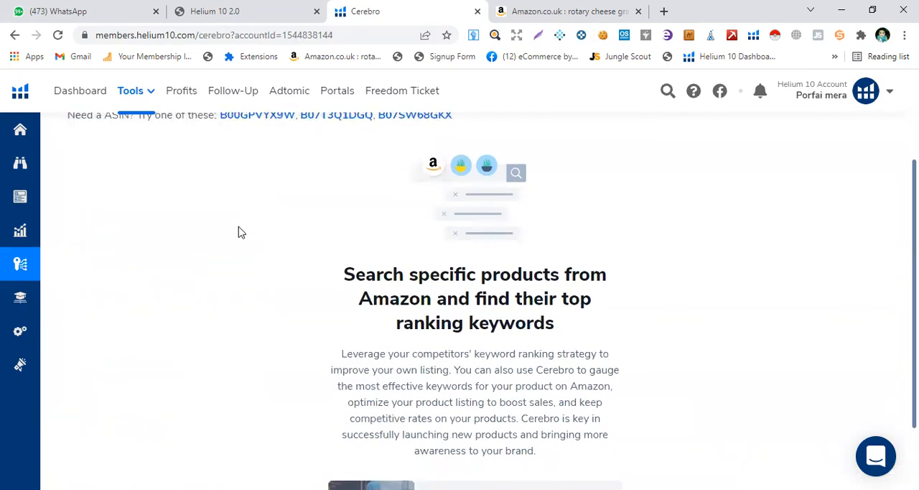
- Paste the copied ASIN B08DTYTVG9 as the product identifier and retrieve its keywords
{"action": "scroll", "coordinate": [237, 231], "scroll_direction": "up", "scroll_amount": 1}
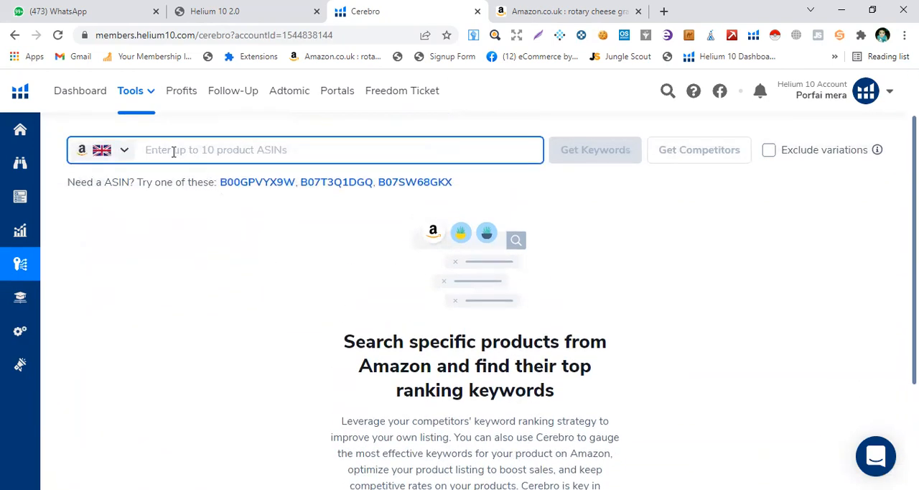
{"action": "right_click", "coordinate": [173, 152]}
{"action": "left_click", "coordinate": [202, 253]}
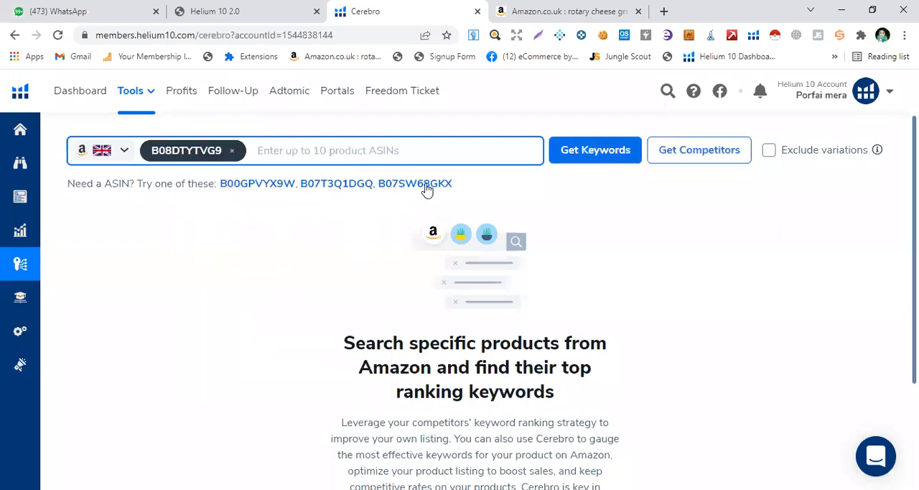
{"action": "left_click", "coordinate": [577, 153]}
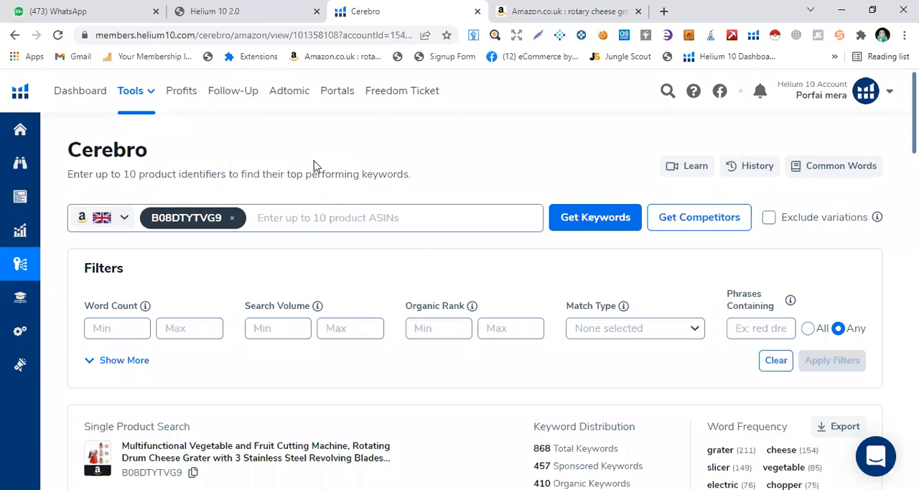
- Filter the keywords to a minimum search volume of 700 and an organic rank from 1 to 25
{"action": "left_click", "coordinate": [279, 329]}
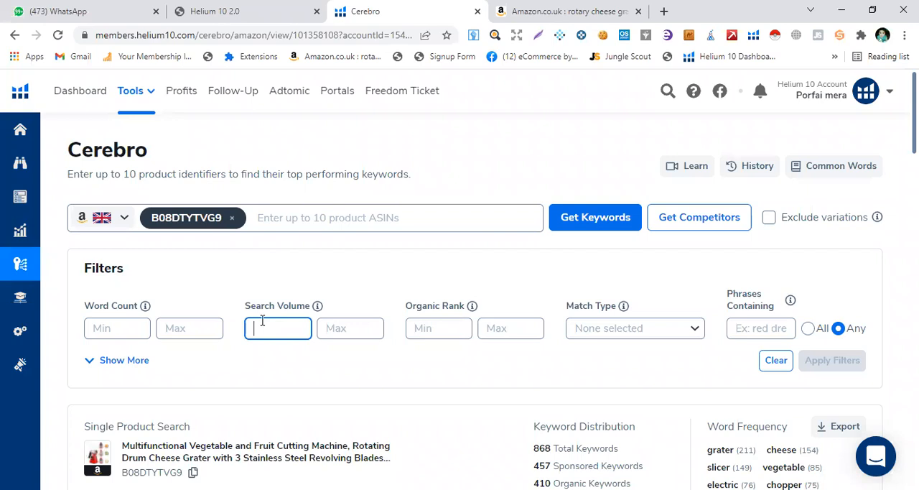
{"action": "type", "text": "7"}
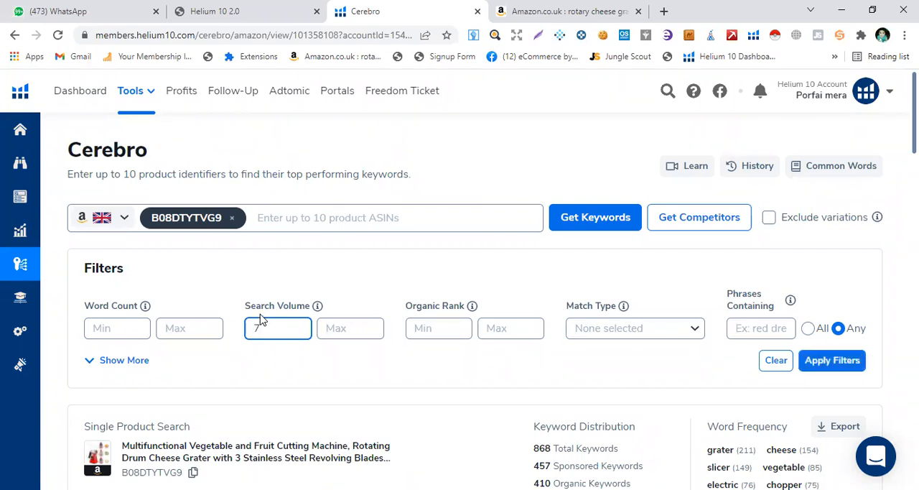
{"action": "type", "text": "7700"}
{"action": "left_click", "coordinate": [424, 329]}
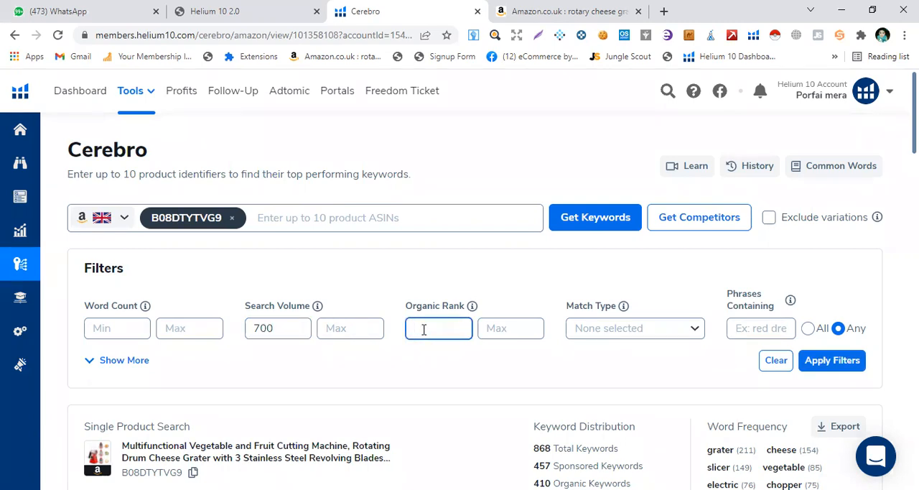
{"action": "left_click", "coordinate": [483, 327]}
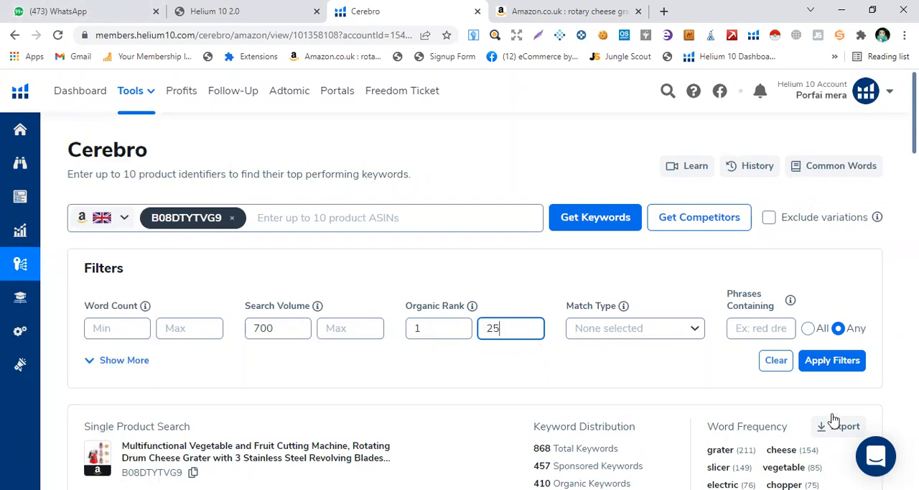
{"action": "left_click", "coordinate": [824, 367]}
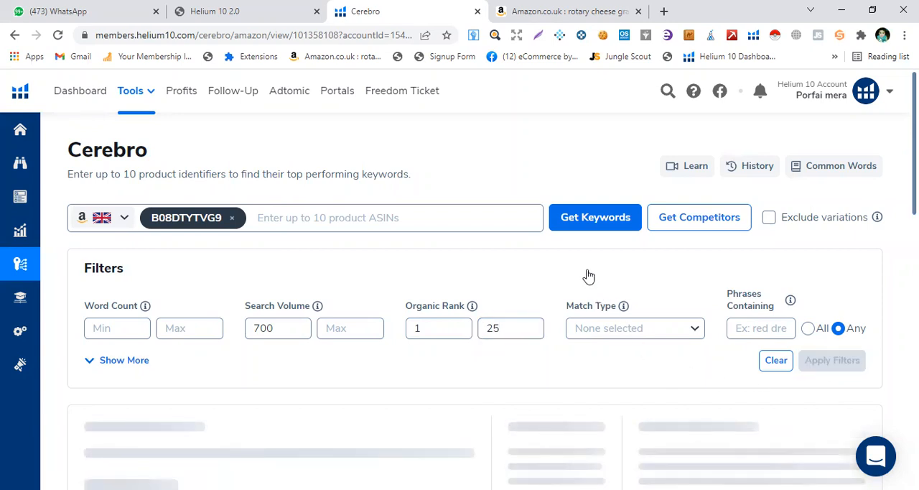
- Sort the filtered keywords by search volume in descending order
{"action": "scroll", "coordinate": [452, 318], "scroll_direction": "down", "scroll_amount": 3}
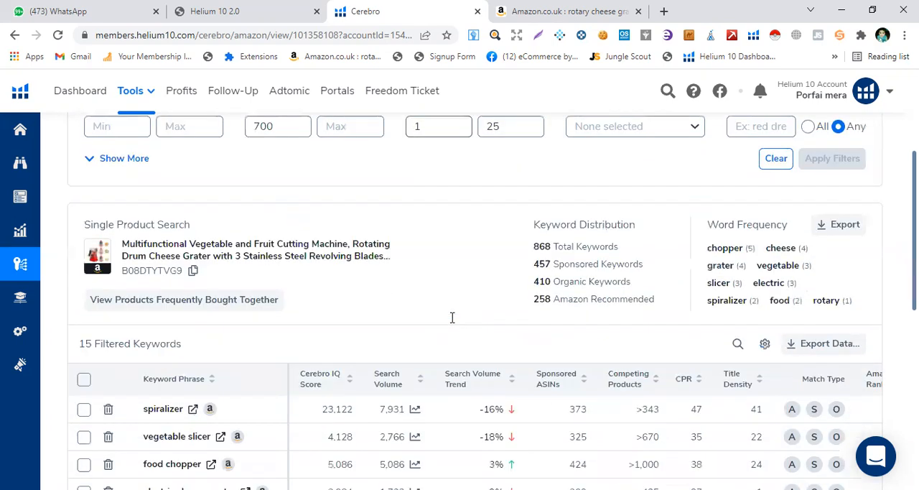
{"action": "scroll", "coordinate": [439, 305], "scroll_direction": "down", "scroll_amount": 2}
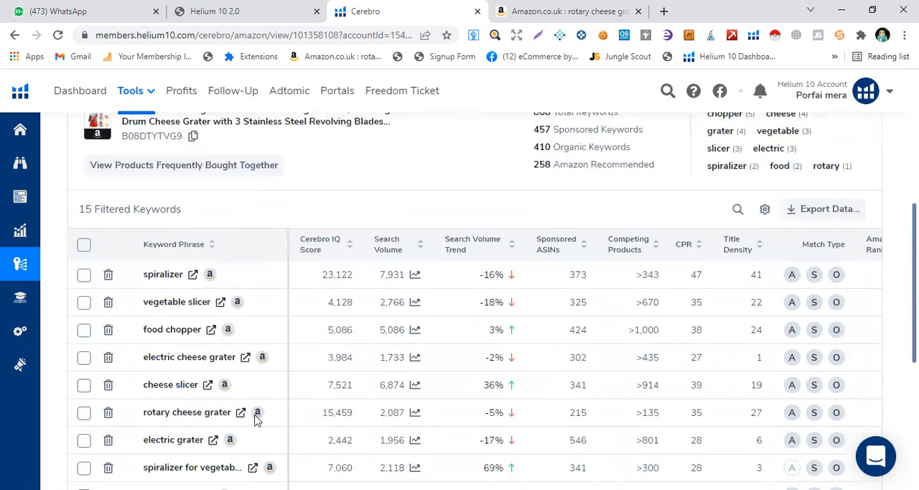
{"action": "left_click", "coordinate": [383, 246]}
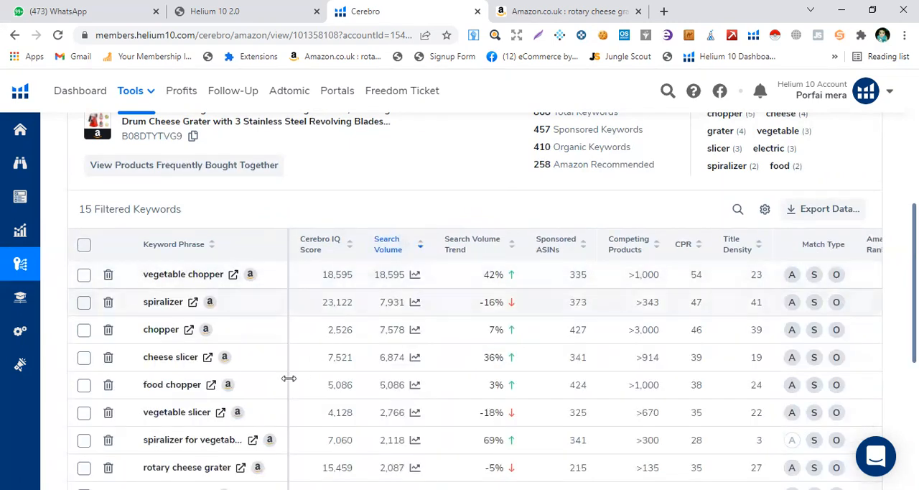
- Review the sorted keyword phrases and their search volumes alongside the applied filters
{"action": "scroll", "coordinate": [223, 356], "scroll_direction": "down", "scroll_amount": 1}
{"action": "scroll", "coordinate": [224, 365], "scroll_direction": "down", "scroll_amount": 2}
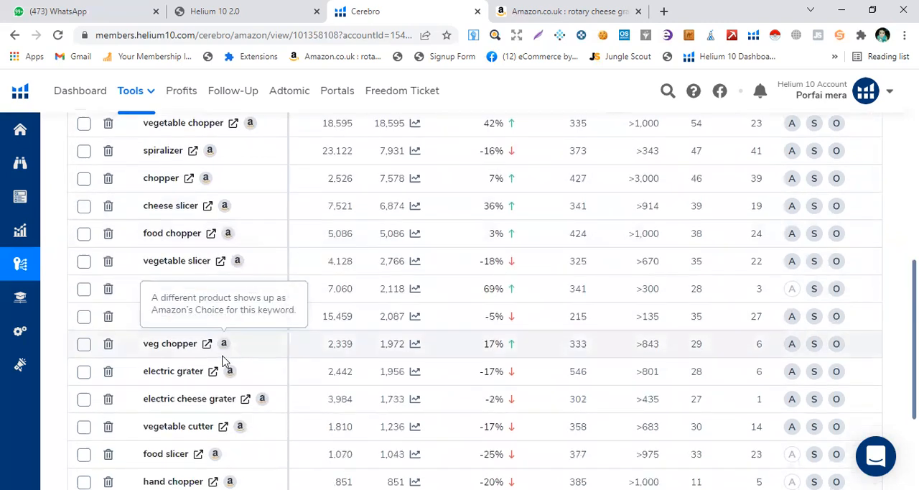
{"action": "scroll", "coordinate": [227, 368], "scroll_direction": "down", "scroll_amount": 2}
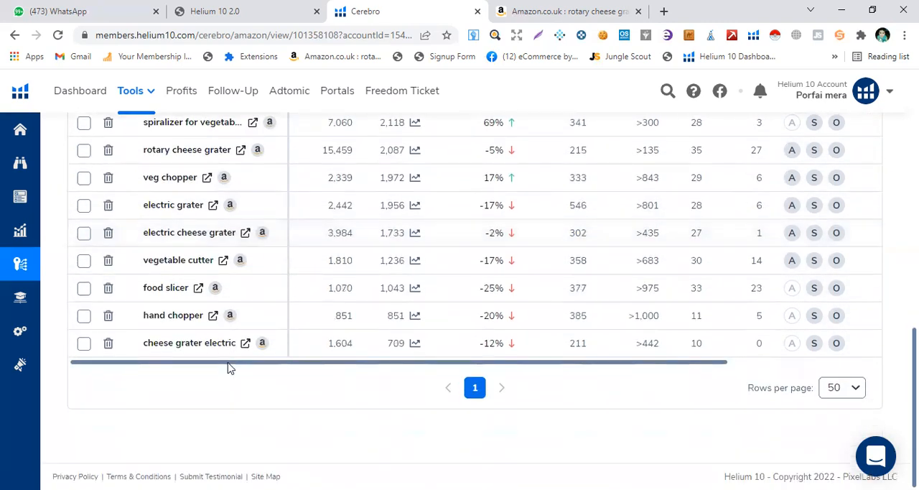
{"action": "scroll", "coordinate": [229, 368], "scroll_direction": "up", "scroll_amount": 5}
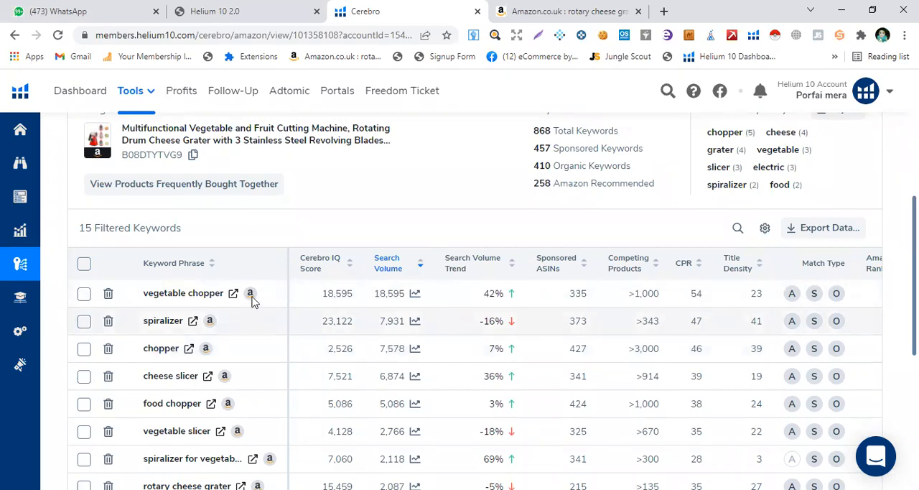
{"action": "scroll", "coordinate": [300, 222], "scroll_direction": "up", "scroll_amount": 2}
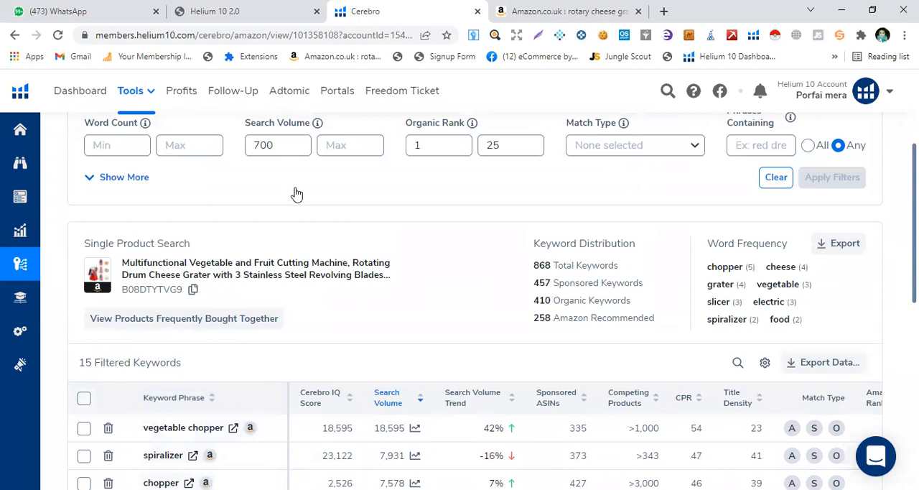
{"action": "scroll", "coordinate": [296, 194], "scroll_direction": "up", "scroll_amount": 2}
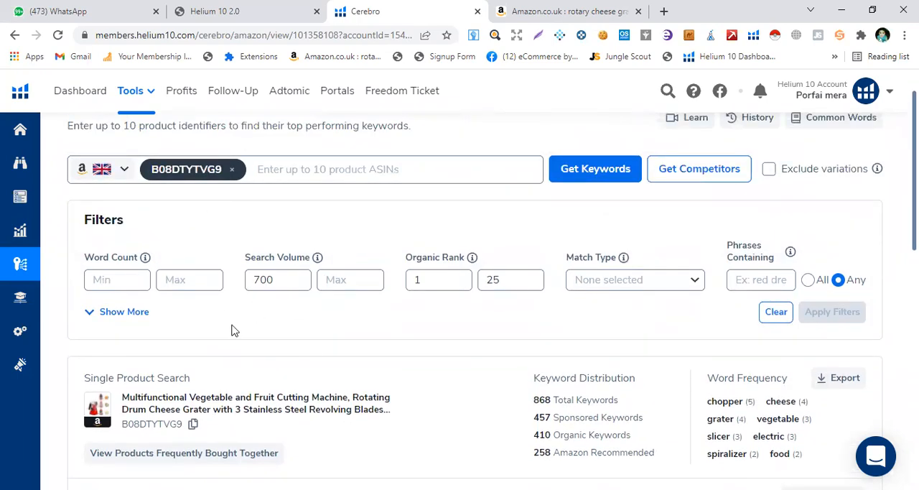
{"action": "scroll", "coordinate": [231, 330], "scroll_direction": "down", "scroll_amount": 3}
{"action": "scroll", "coordinate": [265, 307], "scroll_direction": "down", "scroll_amount": 2}
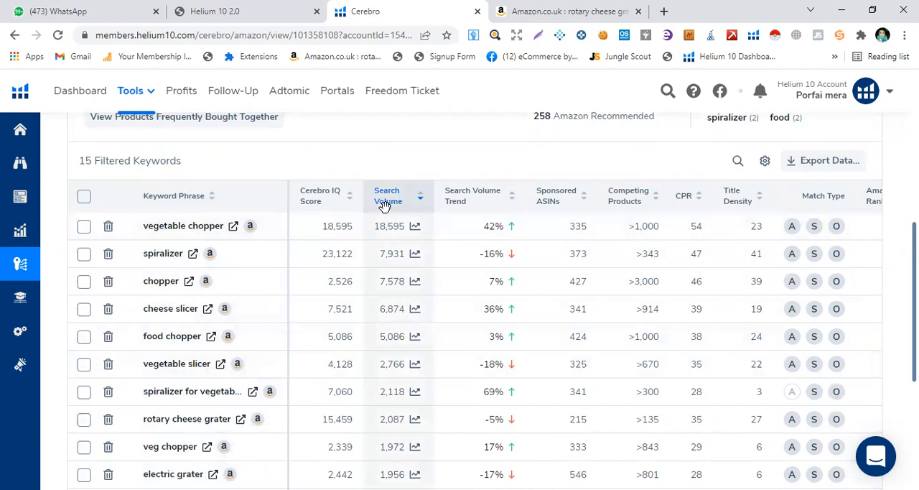
{"action": "mouse_move", "coordinate": [386, 199]}
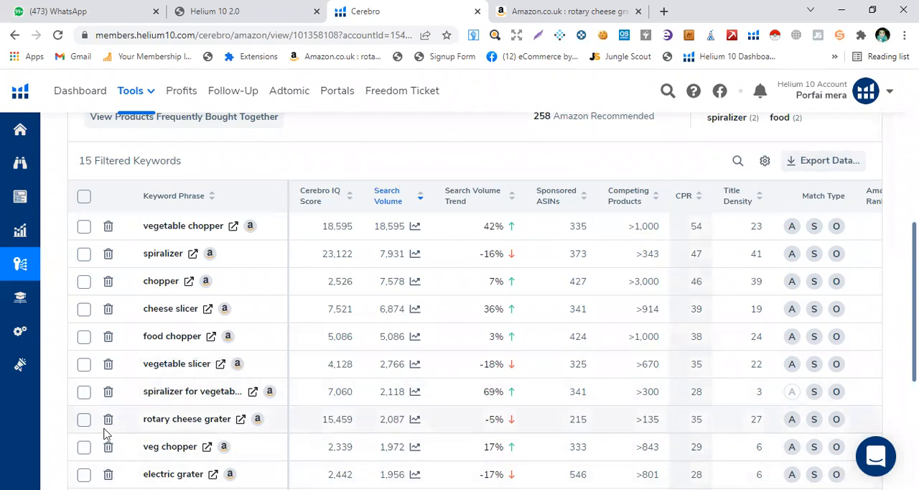
- Delete the unwanted keywords, keeping only vegetable chopper, spiralizer, chopper, cheese slicer, food chopper and electric cheese grater
{"action": "scroll", "coordinate": [142, 375], "scroll_direction": "down", "scroll_amount": 3}
{"action": "scroll", "coordinate": [142, 375], "scroll_direction": "down", "scroll_amount": 1}
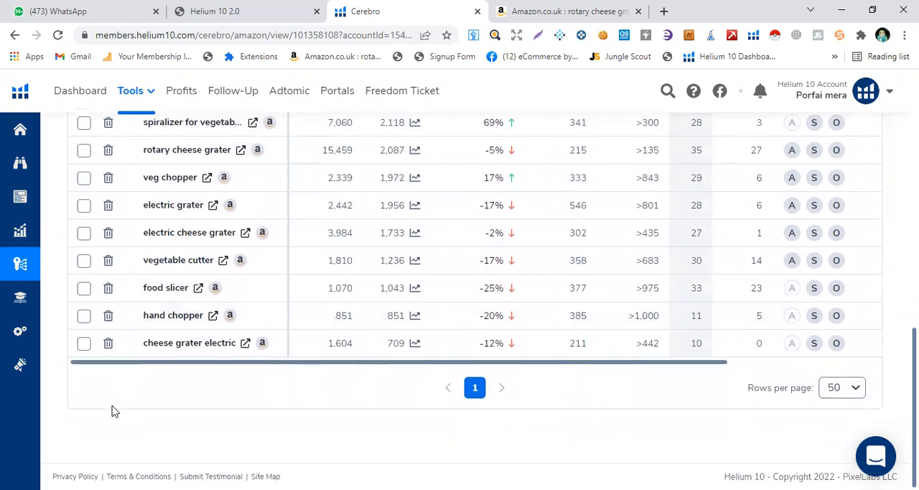
{"action": "left_click", "coordinate": [108, 343]}
{"action": "left_click", "coordinate": [108, 316]}
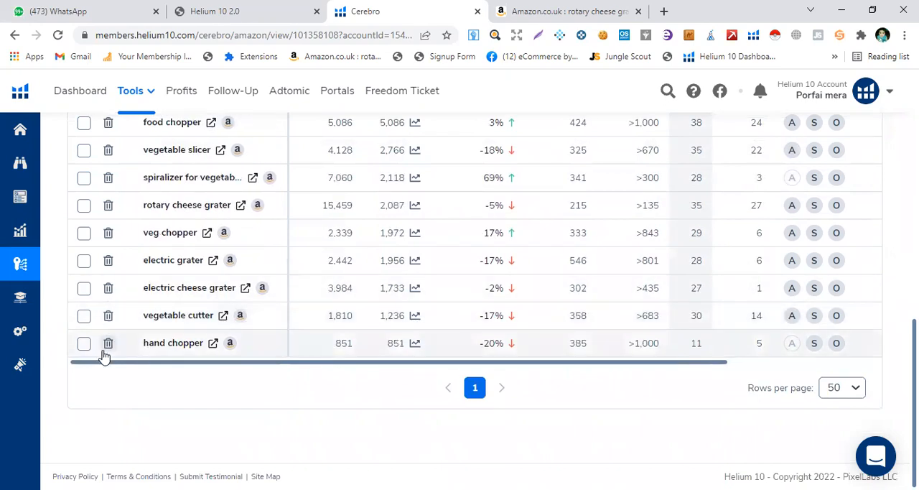
{"action": "left_click", "coordinate": [108, 343]}
{"action": "left_click", "coordinate": [109, 289]}
{"action": "left_click", "coordinate": [108, 291]}
{"action": "left_click", "coordinate": [108, 291]}
{"action": "left_click", "coordinate": [109, 291]}
{"action": "left_click", "coordinate": [108, 291]}
{"action": "scroll", "coordinate": [134, 325], "scroll_direction": "up", "scroll_amount": 1}
{"action": "scroll", "coordinate": [144, 317], "scroll_direction": "up", "scroll_amount": 1}
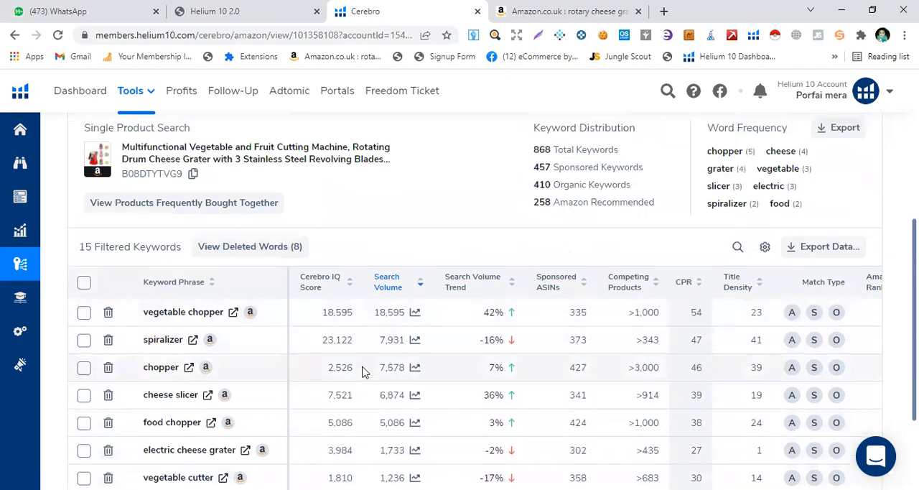
{"action": "scroll", "coordinate": [136, 388], "scroll_direction": "down", "scroll_amount": 1}
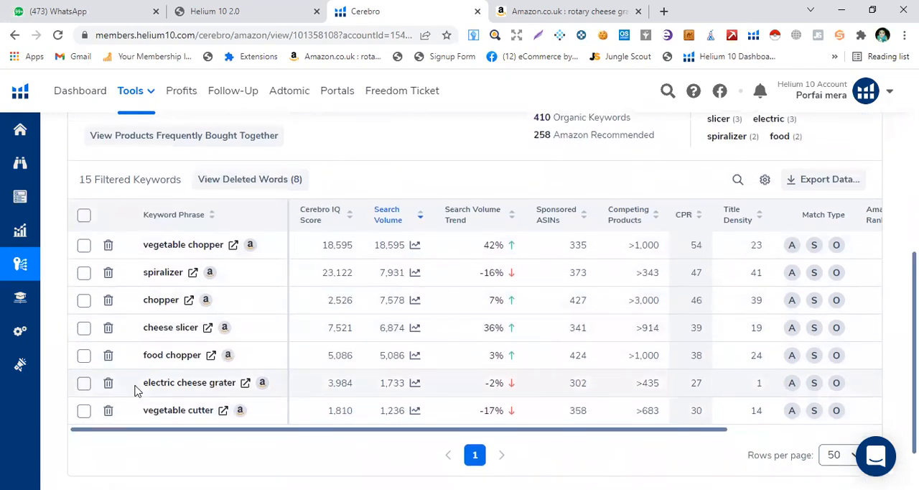
{"action": "left_click", "coordinate": [108, 411]}
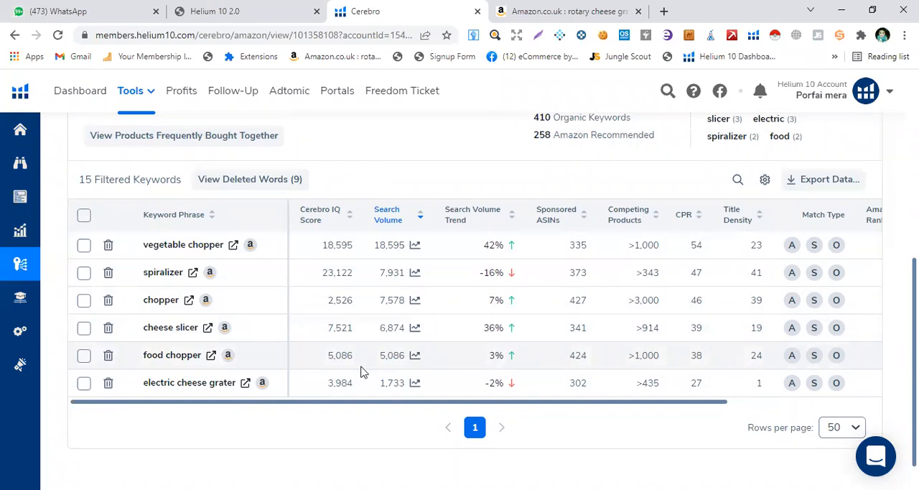
- Look over the amazon.co.uk "rotary cheese grater" results for other competitor products and return to the product ASIN entry in Cerebro
{"action": "left_click", "coordinate": [564, 13]}
{"action": "scroll", "coordinate": [496, 270], "scroll_direction": "up", "scroll_amount": 5}
{"action": "scroll", "coordinate": [495, 269], "scroll_direction": "up", "scroll_amount": 1}
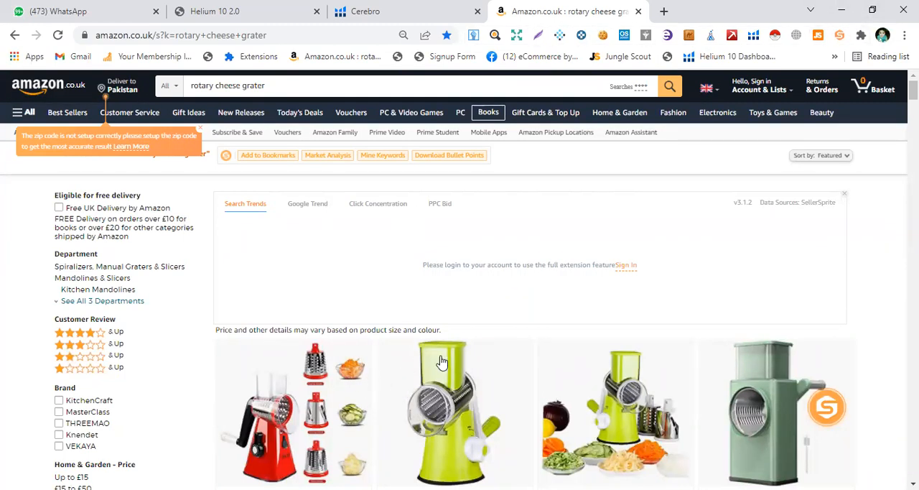
{"action": "left_click", "coordinate": [392, 8]}
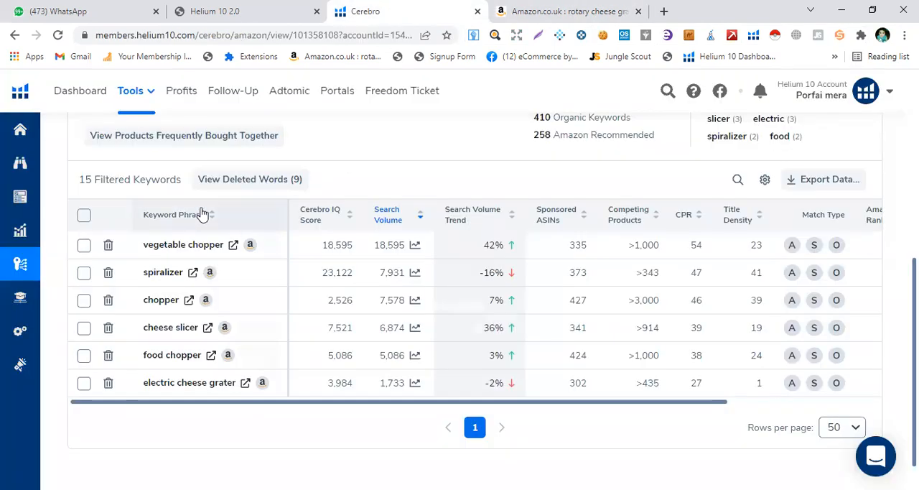
{"action": "scroll", "coordinate": [198, 225], "scroll_direction": "up", "scroll_amount": 4}
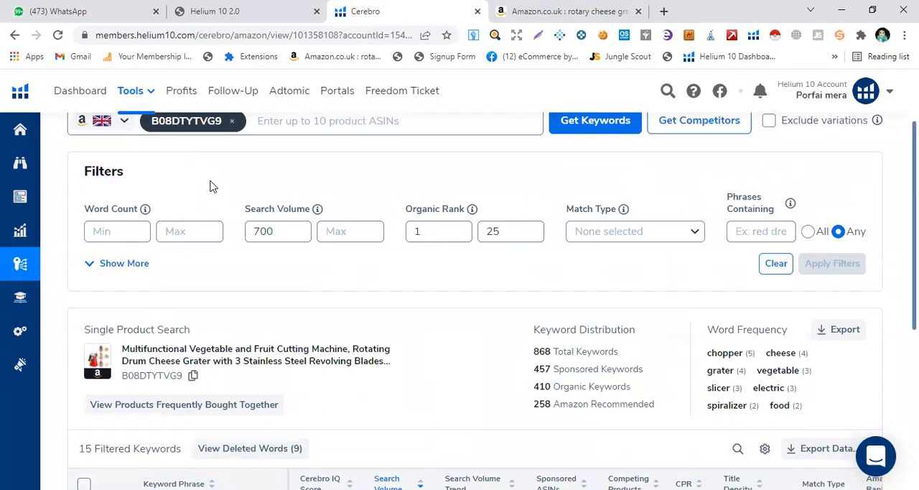
{"action": "scroll", "coordinate": [210, 184], "scroll_direction": "up", "scroll_amount": 1}
{"action": "left_click", "coordinate": [261, 191]}
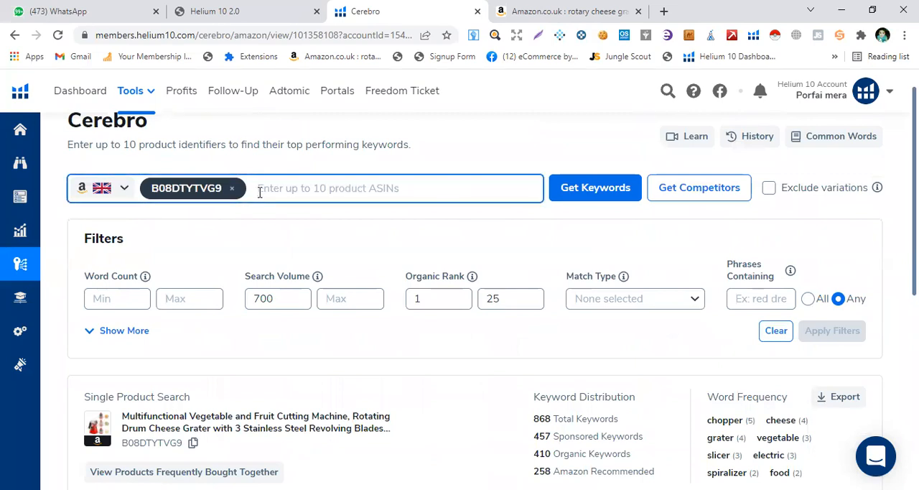
{"action": "left_click", "coordinate": [603, 10]}
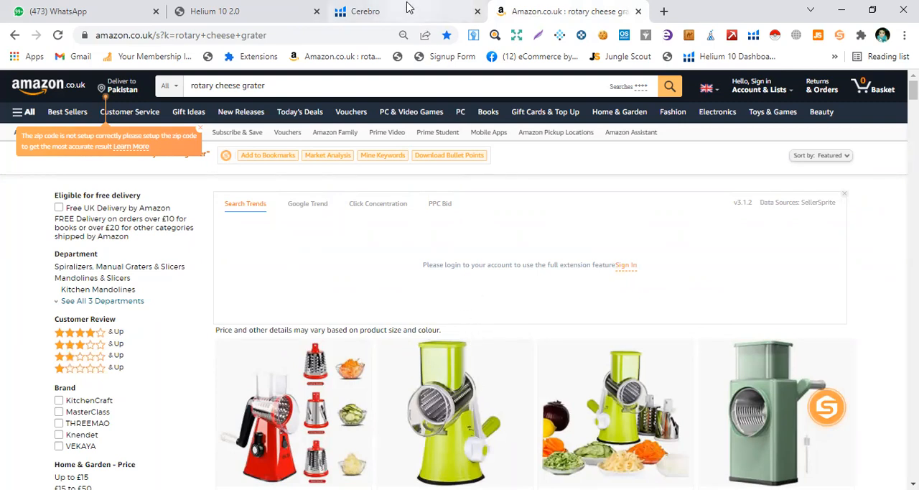
{"action": "left_click", "coordinate": [458, 5]}
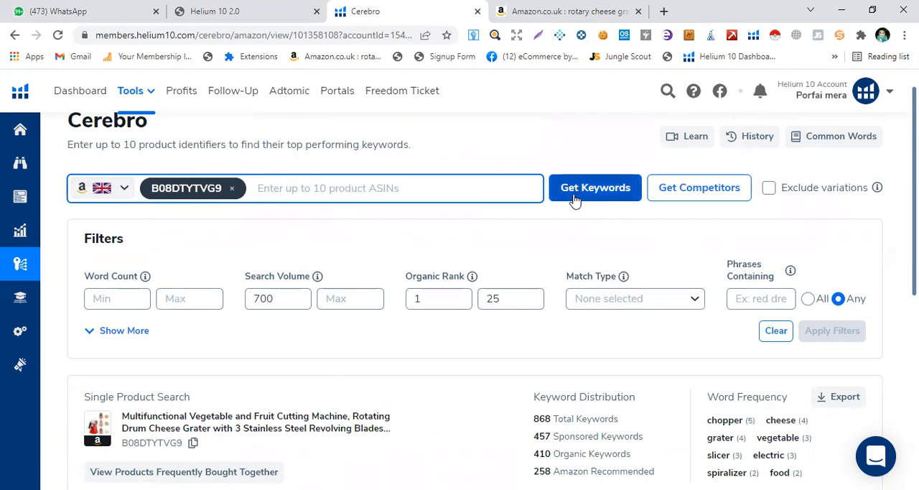
- Examine the remaining Cerebro keywords and their search volumes against the search volume and organic rank filters
{"action": "scroll", "coordinate": [353, 275], "scroll_direction": "down", "scroll_amount": 2}
{"action": "scroll", "coordinate": [303, 369], "scroll_direction": "down", "scroll_amount": 1}
{"action": "scroll", "coordinate": [281, 323], "scroll_direction": "up", "scroll_amount": 2}
{"action": "scroll", "coordinate": [388, 268], "scroll_direction": "down", "scroll_amount": 1}
{"action": "scroll", "coordinate": [388, 267], "scroll_direction": "down", "scroll_amount": 3}
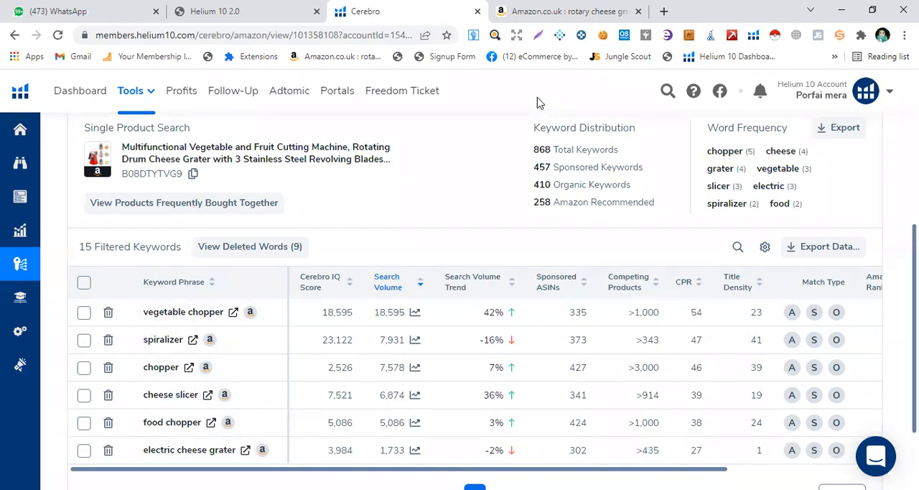
{"action": "key", "text": "alt+Tab"}
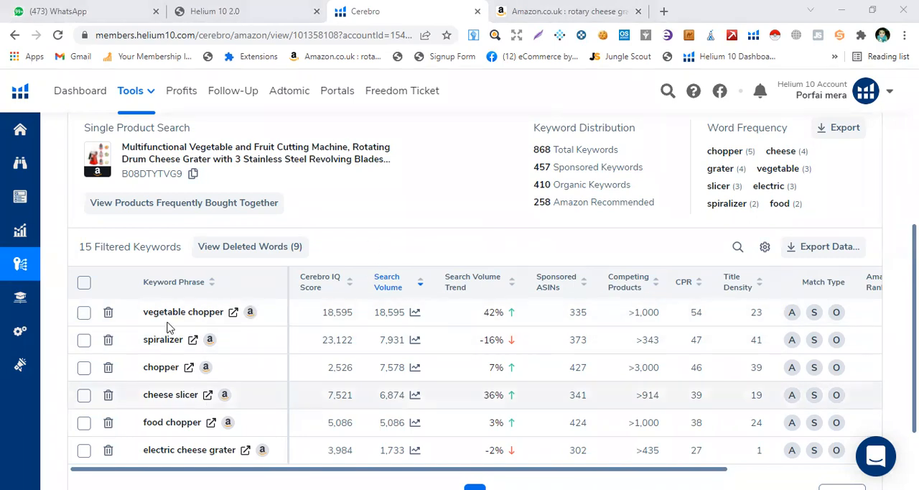
{"action": "scroll", "coordinate": [242, 243], "scroll_direction": "up", "scroll_amount": 4}
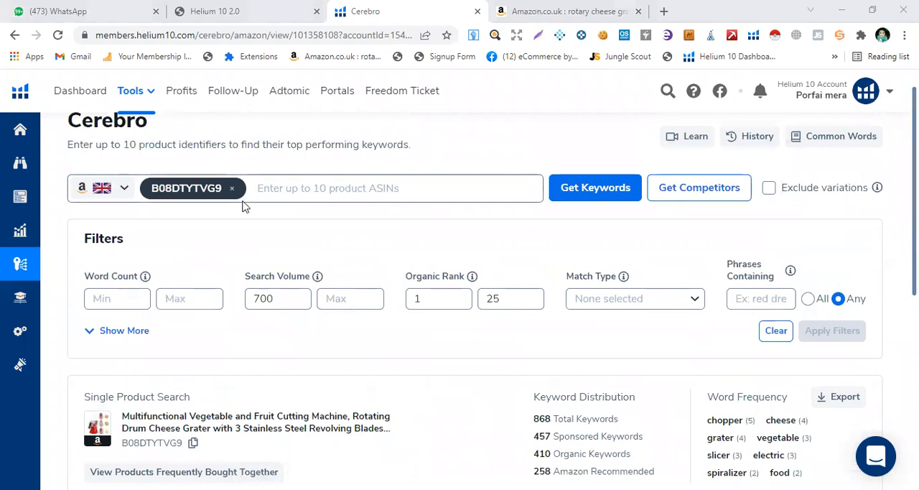
{"action": "scroll", "coordinate": [355, 373], "scroll_direction": "down", "scroll_amount": 3}
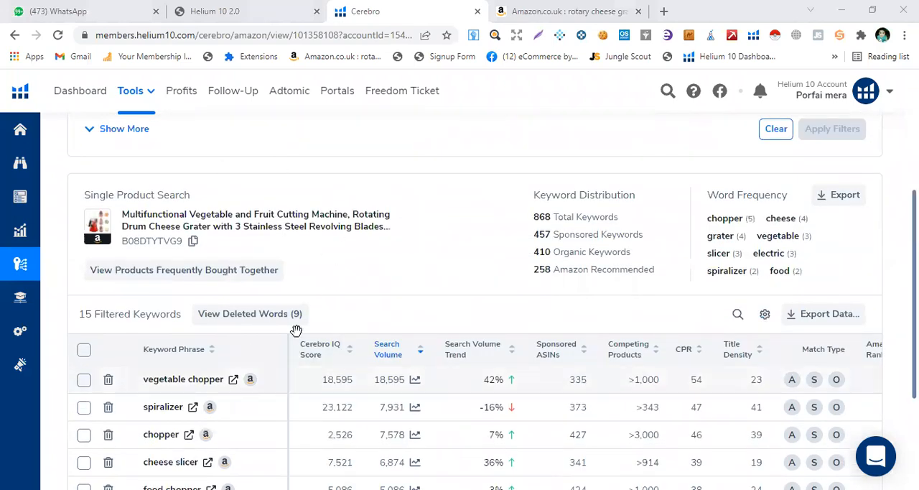
{"action": "scroll", "coordinate": [295, 309], "scroll_direction": "up", "scroll_amount": 3}
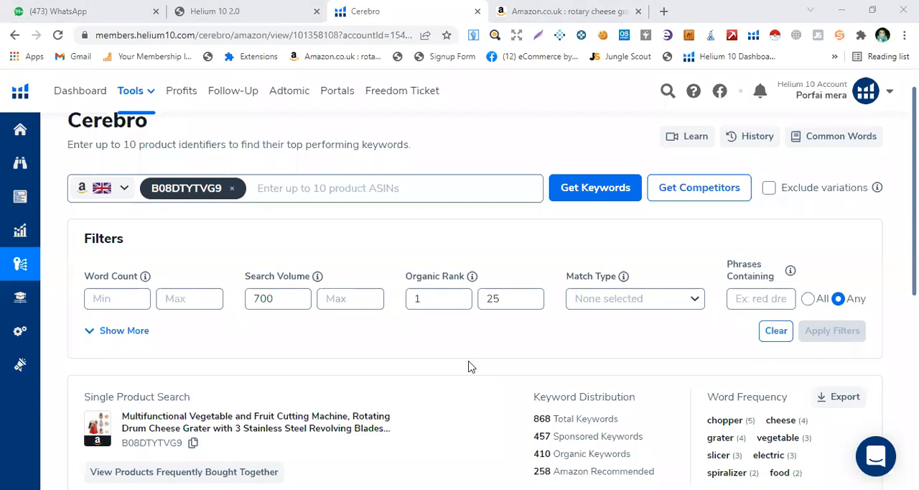
{"action": "scroll", "coordinate": [323, 355], "scroll_direction": "down", "scroll_amount": 4}
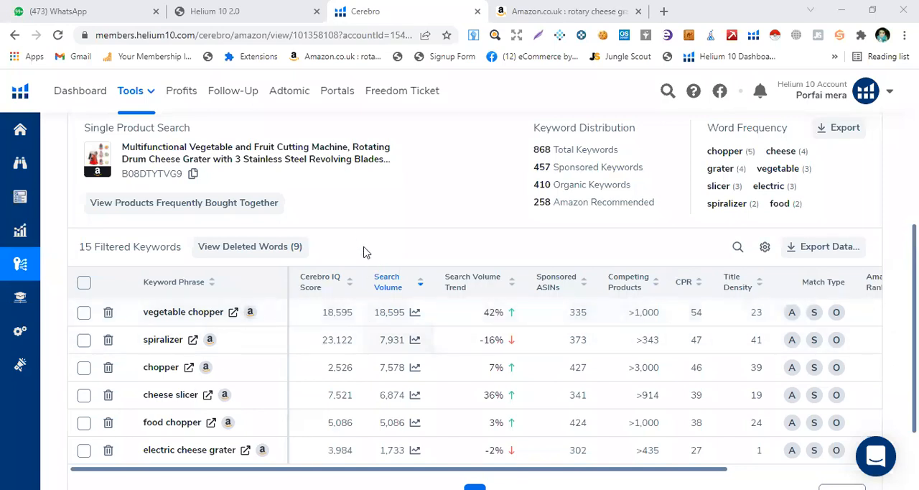
{"action": "scroll", "coordinate": [450, 243], "scroll_direction": "up", "scroll_amount": 3}
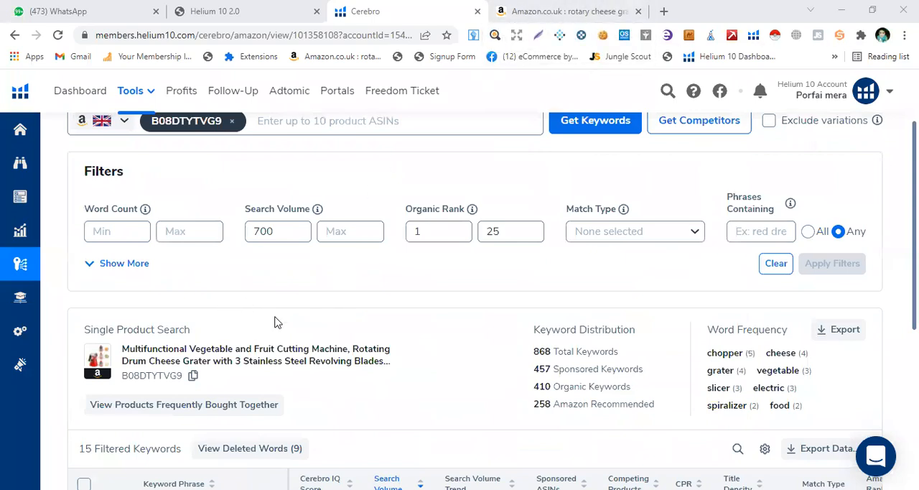
{"action": "scroll", "coordinate": [276, 320], "scroll_direction": "down", "scroll_amount": 5}
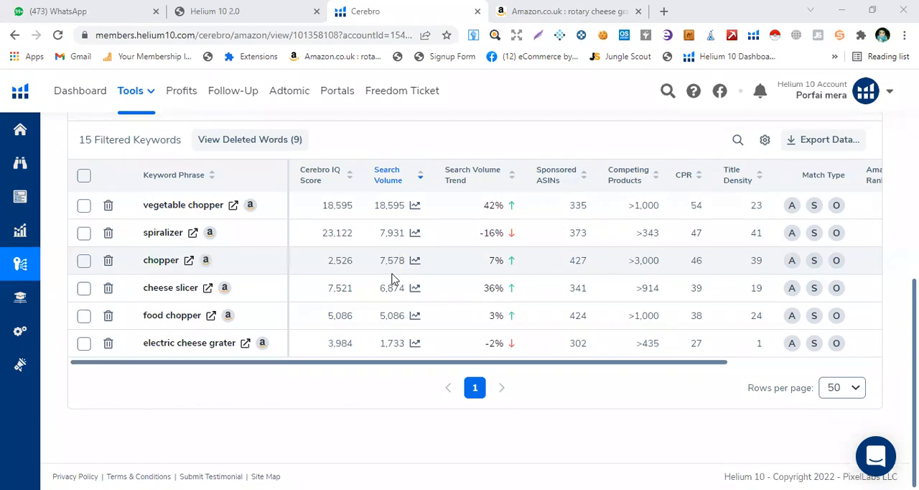
{"action": "scroll", "coordinate": [392, 278], "scroll_direction": "up", "scroll_amount": 2}
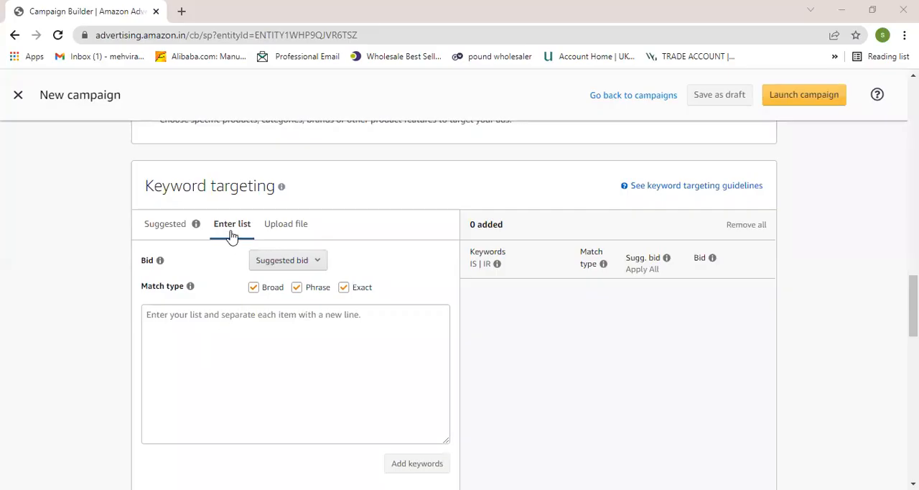
- Examine the campaign's keyword list entry with its bid and match type settings, and the negative keyword targeting section
{"action": "scroll", "coordinate": [216, 323], "scroll_direction": "down", "scroll_amount": 1}
{"action": "left_click", "coordinate": [175, 263]}
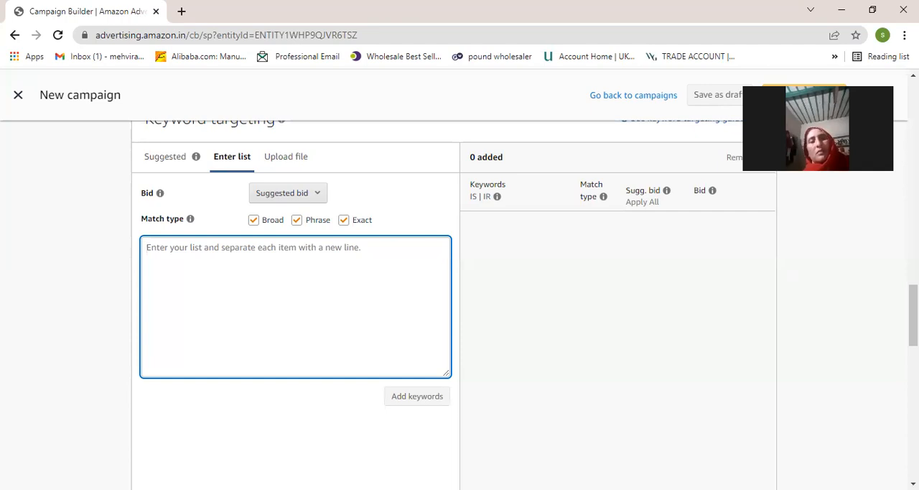
{"action": "key", "text": "alt+Tab"}
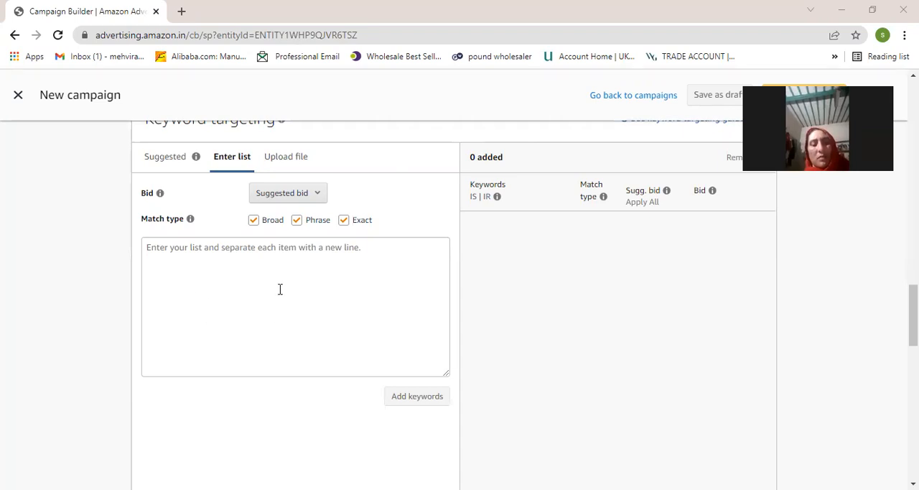
{"action": "left_click", "coordinate": [234, 281]}
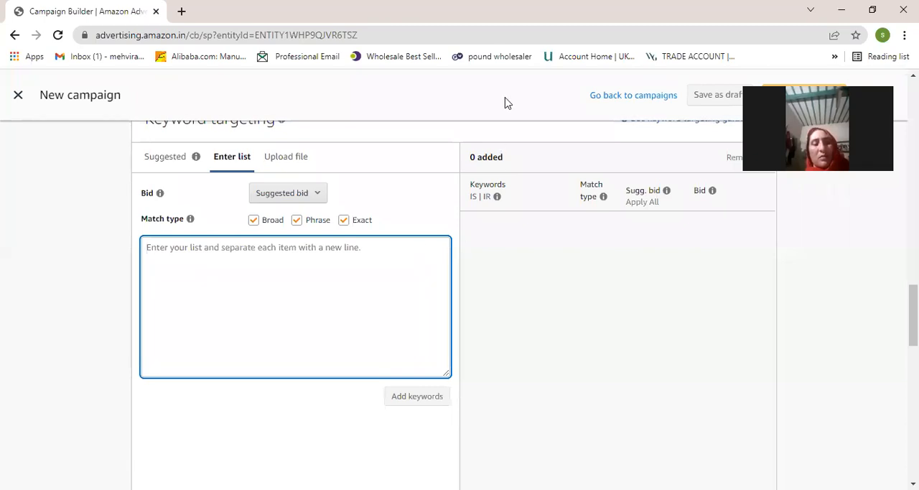
{"action": "scroll", "coordinate": [359, 345], "scroll_direction": "down", "scroll_amount": 1}
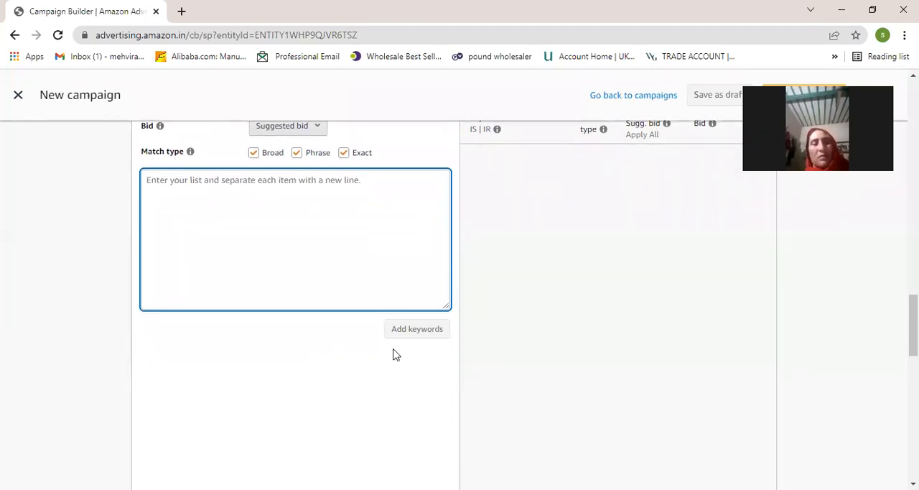
{"action": "scroll", "coordinate": [499, 379], "scroll_direction": "down", "scroll_amount": 3}
{"action": "scroll", "coordinate": [424, 351], "scroll_direction": "up", "scroll_amount": 1}
{"action": "scroll", "coordinate": [423, 350], "scroll_direction": "down", "scroll_amount": 3}
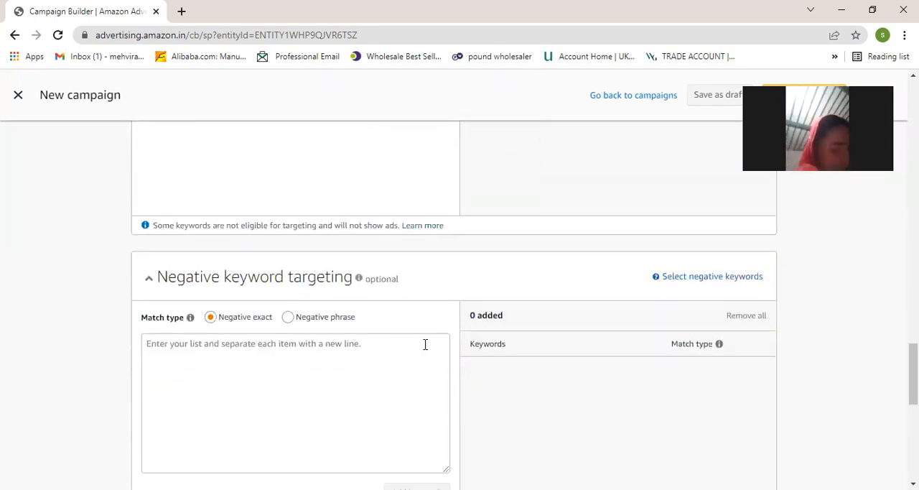
- Review the bid options for the keyword list and keep Suggested bid selected
{"action": "scroll", "coordinate": [425, 346], "scroll_direction": "up", "scroll_amount": 6}
{"action": "scroll", "coordinate": [424, 349], "scroll_direction": "up", "scroll_amount": 1}
{"action": "left_click", "coordinate": [314, 265]}
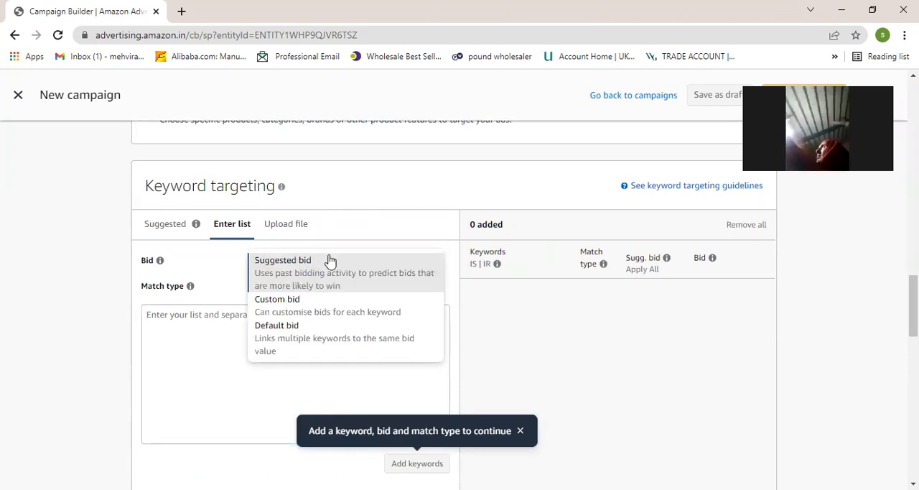
{"action": "left_click", "coordinate": [325, 261]}
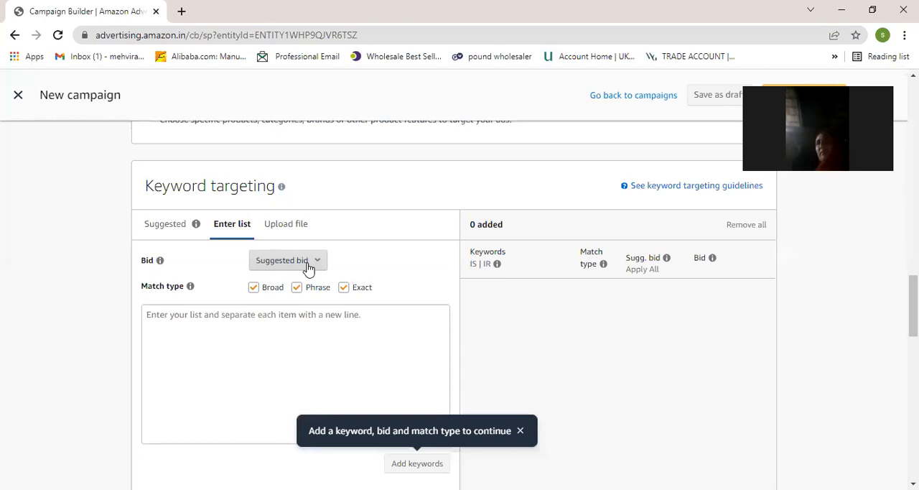
- Try to add keywords to the campaign from the empty keyword list
{"action": "scroll", "coordinate": [308, 267], "scroll_direction": "down", "scroll_amount": 1}
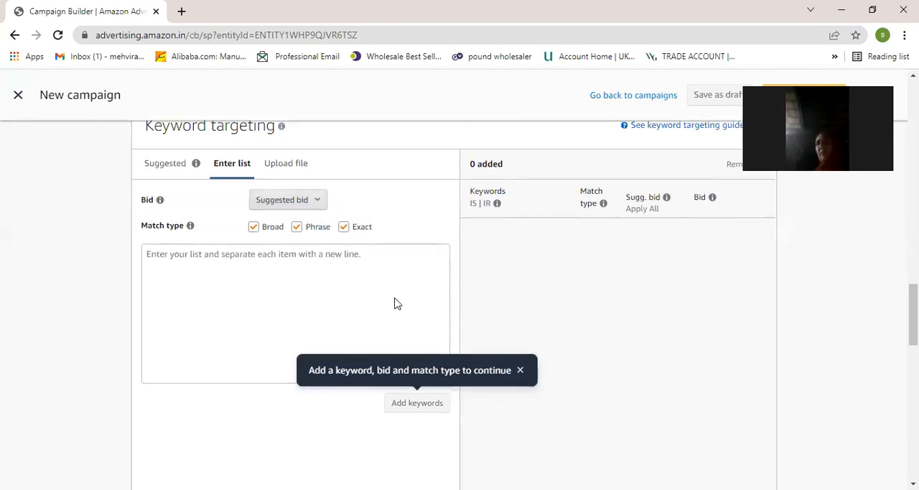
{"action": "scroll", "coordinate": [396, 304], "scroll_direction": "down", "scroll_amount": 2}
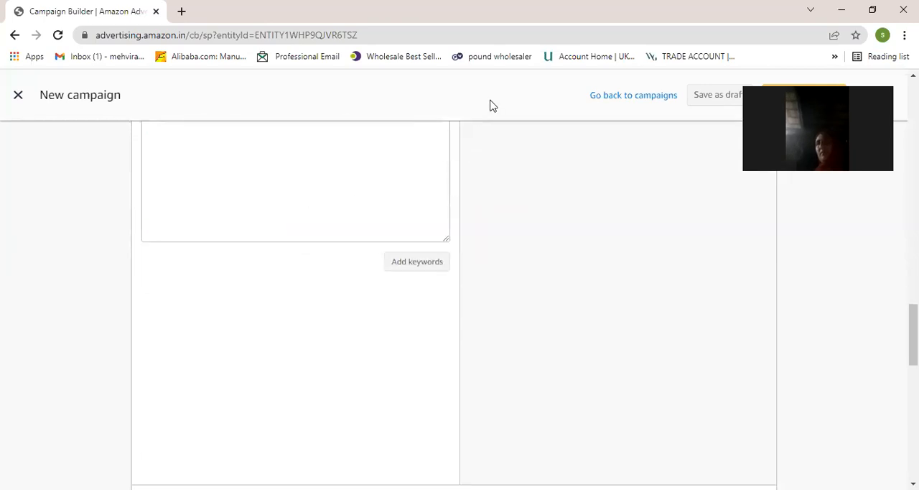
{"action": "left_click", "coordinate": [411, 264]}
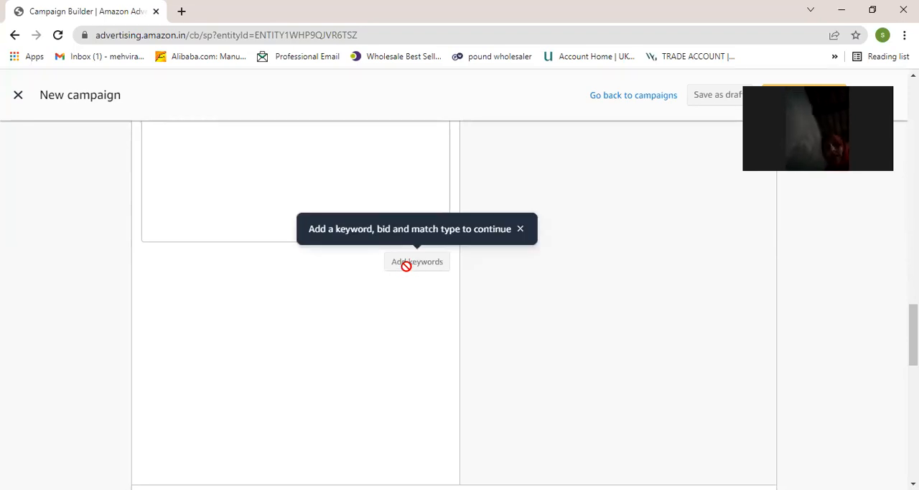
{"action": "scroll", "coordinate": [393, 316], "scroll_direction": "down", "scroll_amount": 2}
{"action": "scroll", "coordinate": [607, 401], "scroll_direction": "down", "scroll_amount": 6}
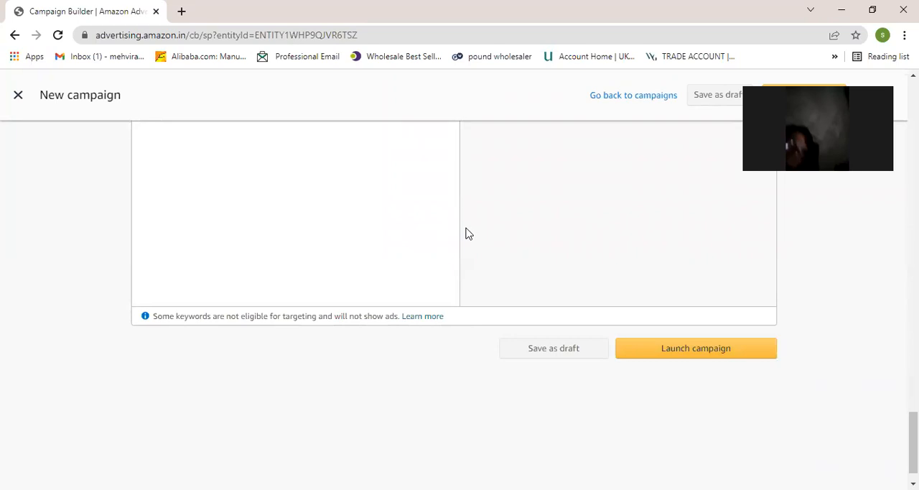
- Review the campaign form from the negative keywords back through ad group settings, products and targeting, ending in the keyword list entry
{"action": "scroll", "coordinate": [464, 237], "scroll_direction": "up", "scroll_amount": 10}
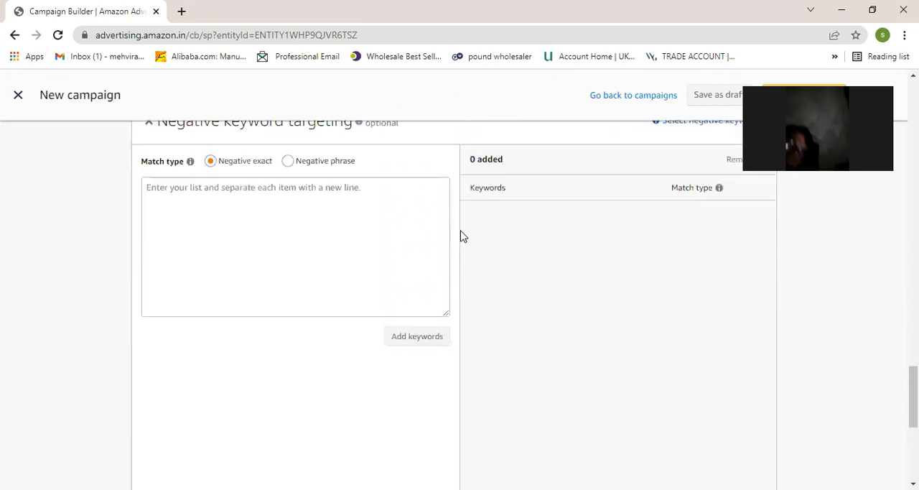
{"action": "scroll", "coordinate": [464, 237], "scroll_direction": "up", "scroll_amount": 15}
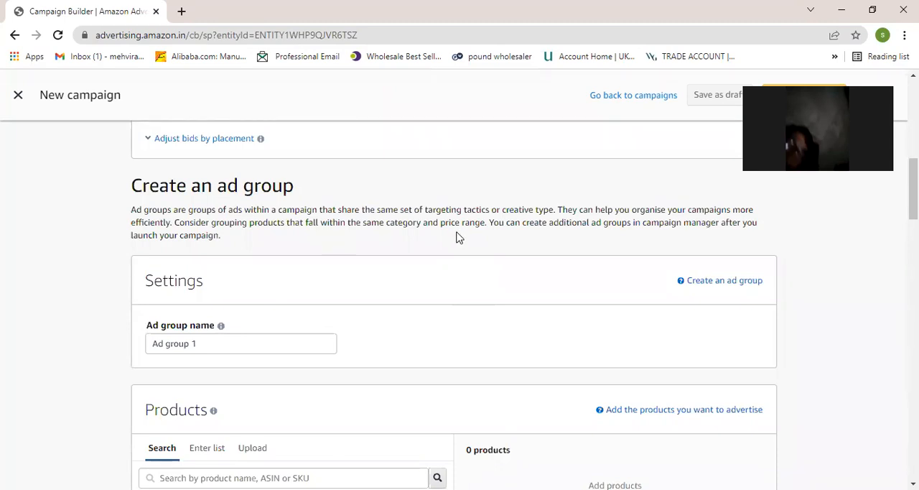
{"action": "scroll", "coordinate": [459, 237], "scroll_direction": "down", "scroll_amount": 2}
{"action": "scroll", "coordinate": [460, 238], "scroll_direction": "down", "scroll_amount": 4}
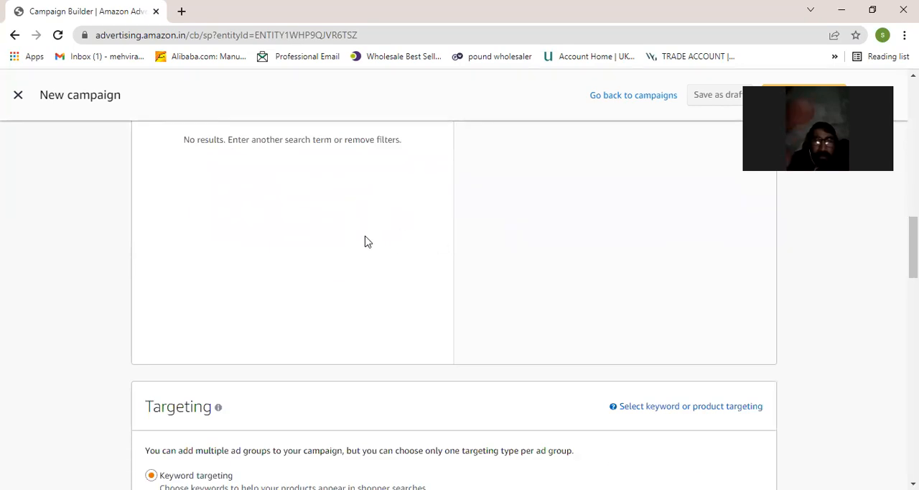
{"action": "scroll", "coordinate": [362, 242], "scroll_direction": "up", "scroll_amount": 3}
{"action": "scroll", "coordinate": [239, 337], "scroll_direction": "down", "scroll_amount": 10}
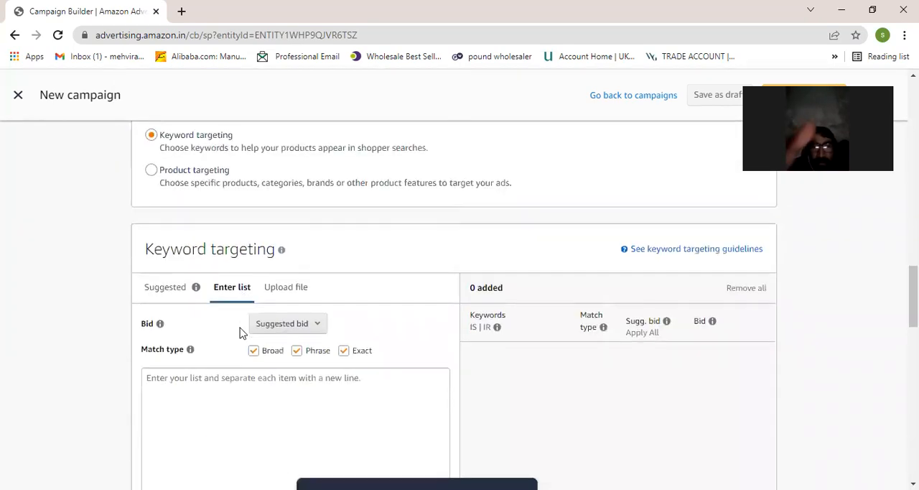
{"action": "left_click", "coordinate": [231, 271]}
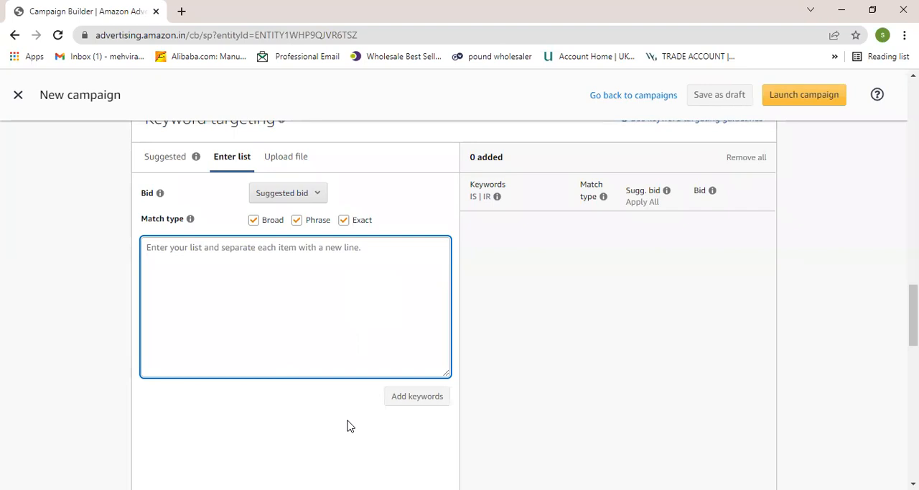
{"action": "key", "text": "alt+Tab"}
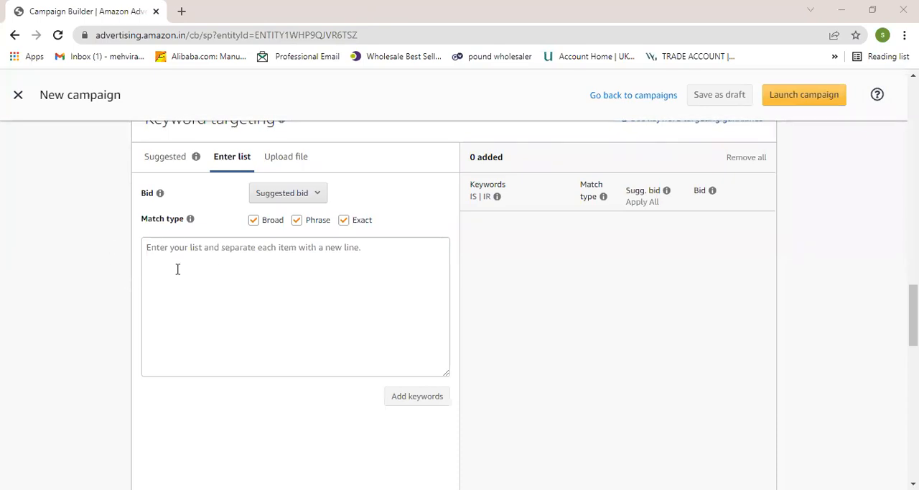
{"action": "scroll", "coordinate": [247, 254], "scroll_direction": "up", "scroll_amount": 1}
{"action": "scroll", "coordinate": [247, 255], "scroll_direction": "up", "scroll_amount": 2}
{"action": "scroll", "coordinate": [216, 257], "scroll_direction": "down", "scroll_amount": 1}
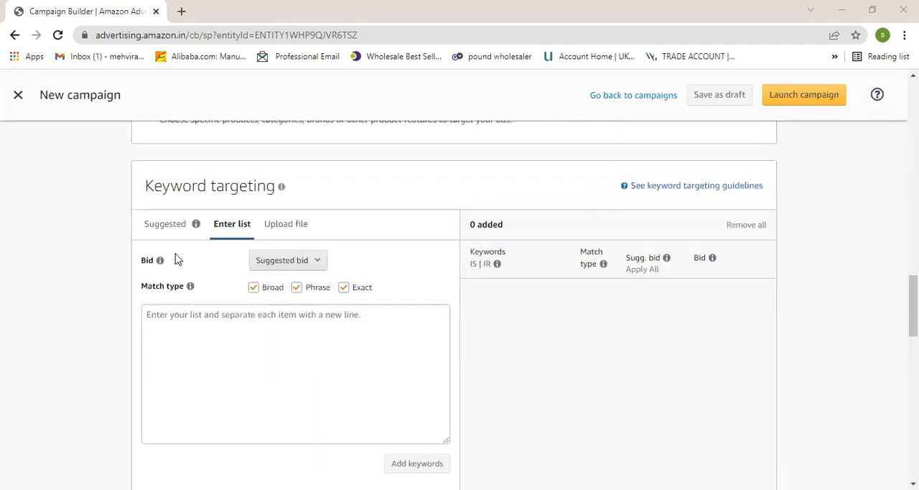
{"action": "scroll", "coordinate": [220, 208], "scroll_direction": "down", "scroll_amount": 3}
{"action": "scroll", "coordinate": [244, 208], "scroll_direction": "up", "scroll_amount": 1}
{"action": "left_click", "coordinate": [219, 230]}
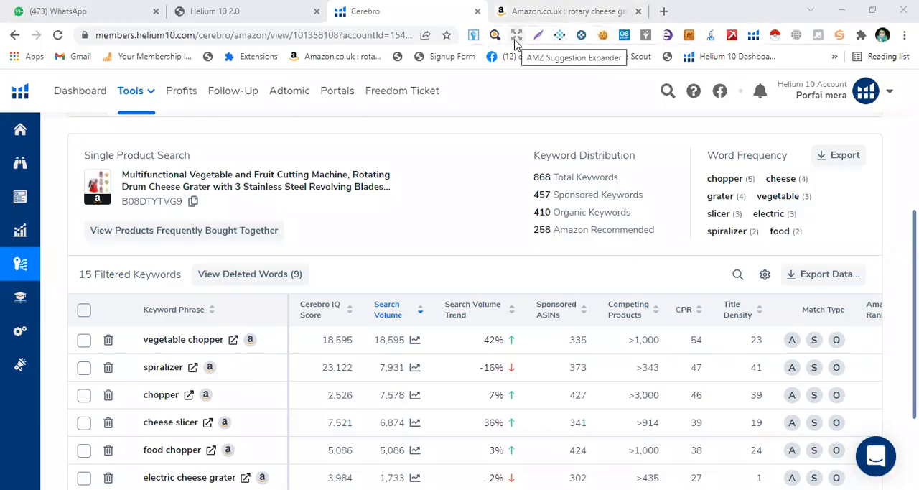
- Show the "rotary cheese grater" search suggestions on amazon.co.uk, try to download the keywords, and close the AMZ Suggestion Expander Pro page
{"action": "left_click", "coordinate": [544, 14]}
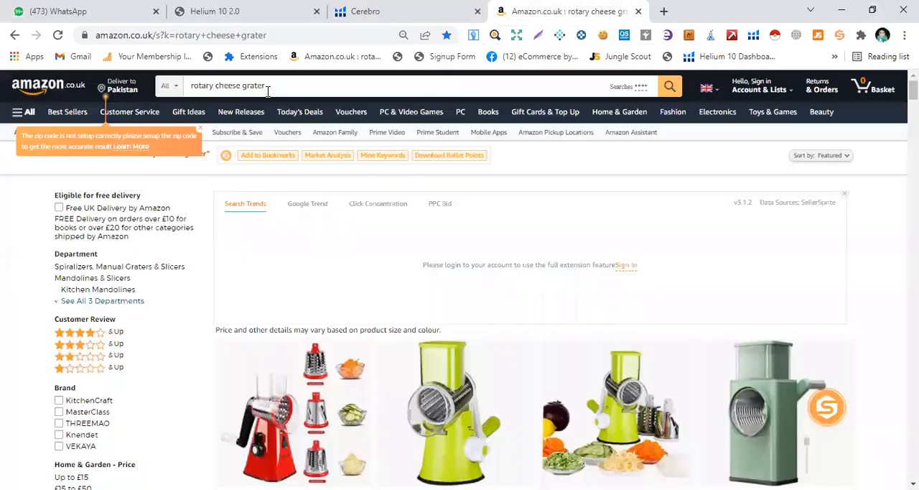
{"action": "left_click", "coordinate": [270, 86]}
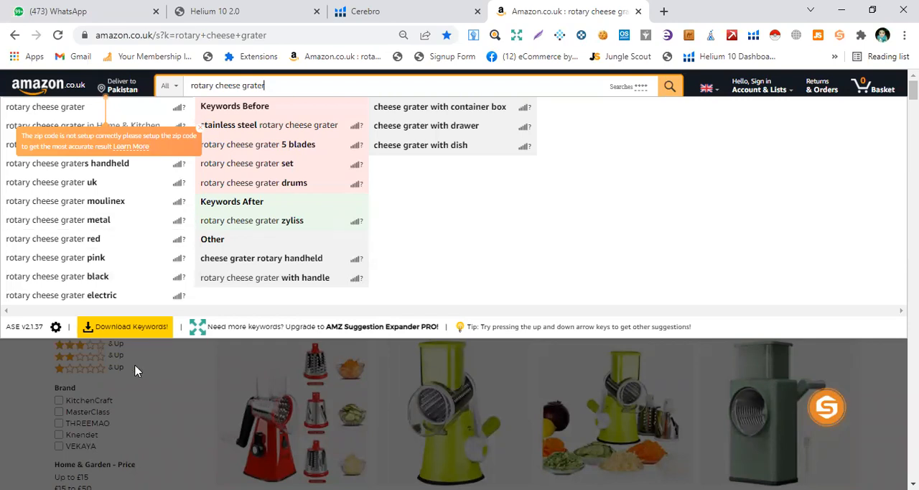
{"action": "left_click", "coordinate": [141, 329]}
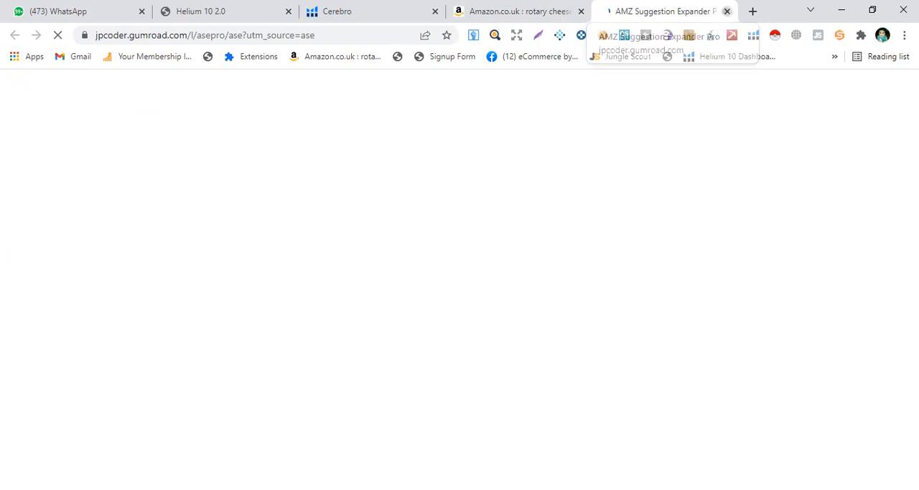
{"action": "left_click", "coordinate": [727, 11]}
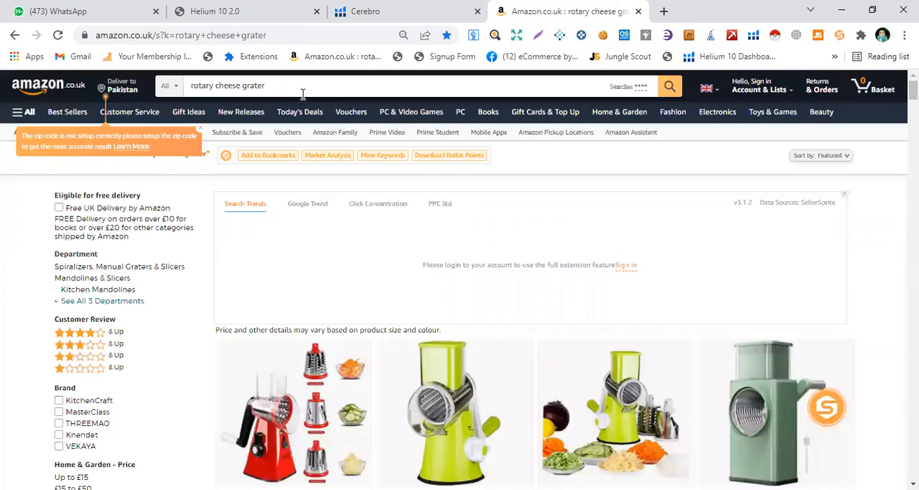
- Reopen the "rotary cheese grater" search suggestions and try selecting the suggested keyword phrases as text
{"action": "left_click", "coordinate": [301, 89]}
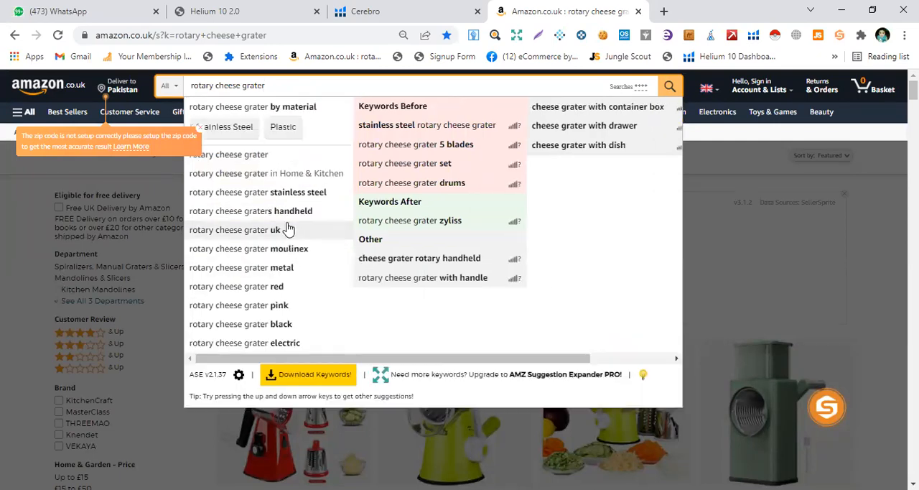
{"action": "right_click", "coordinate": [287, 228]}
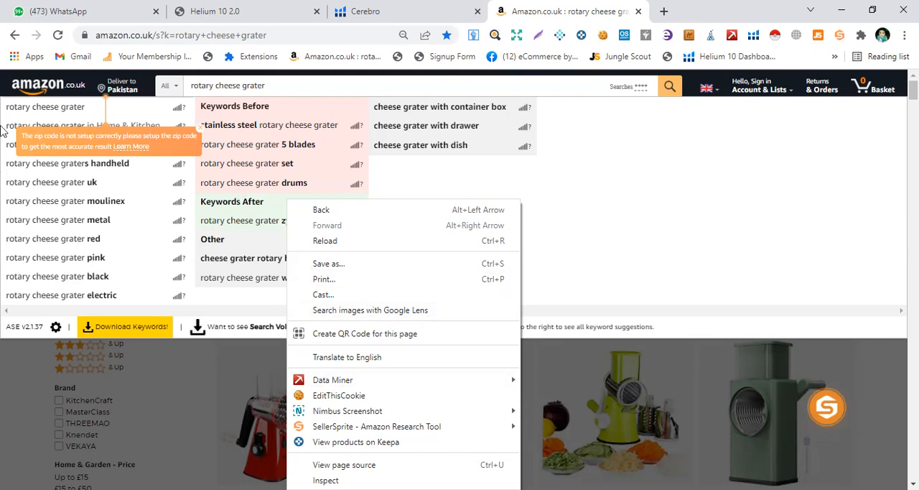
{"action": "left_click_drag", "start_coordinate": [9, 113], "coordinate": [283, 258]}
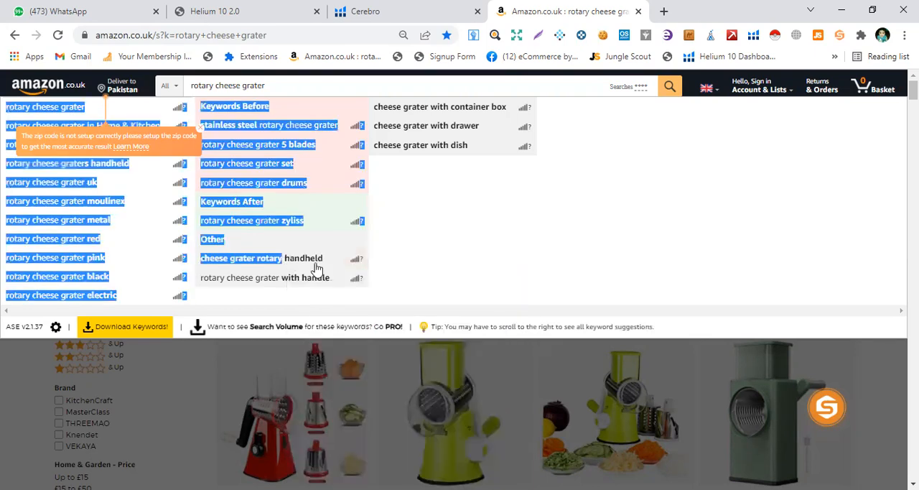
{"action": "left_click", "coordinate": [262, 201]}
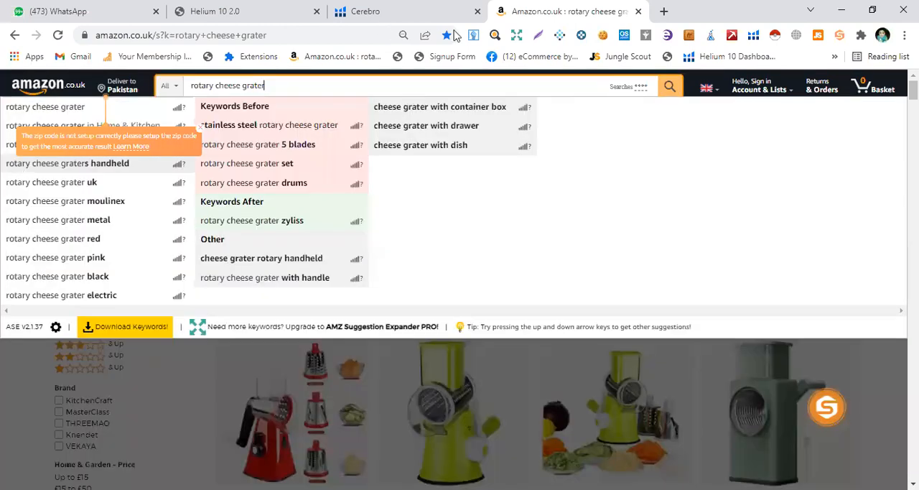
{"action": "left_click", "coordinate": [616, 38]}
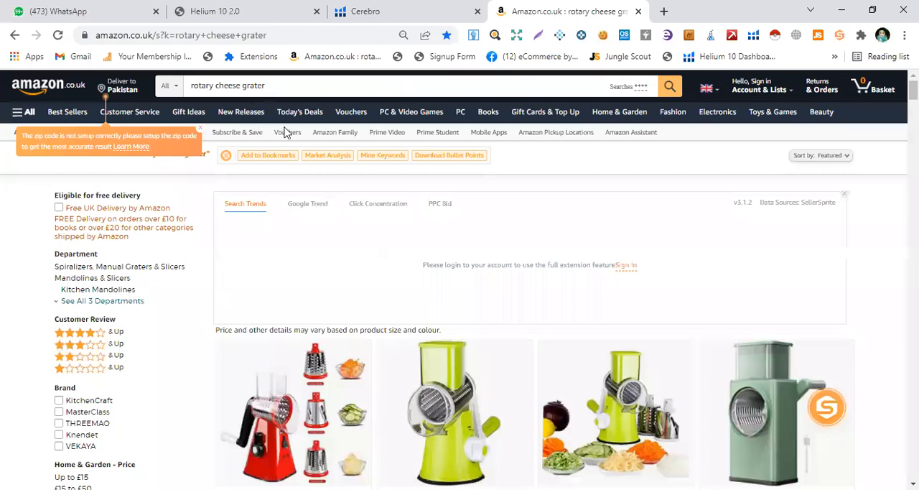
{"action": "right_click", "coordinate": [126, 228]}
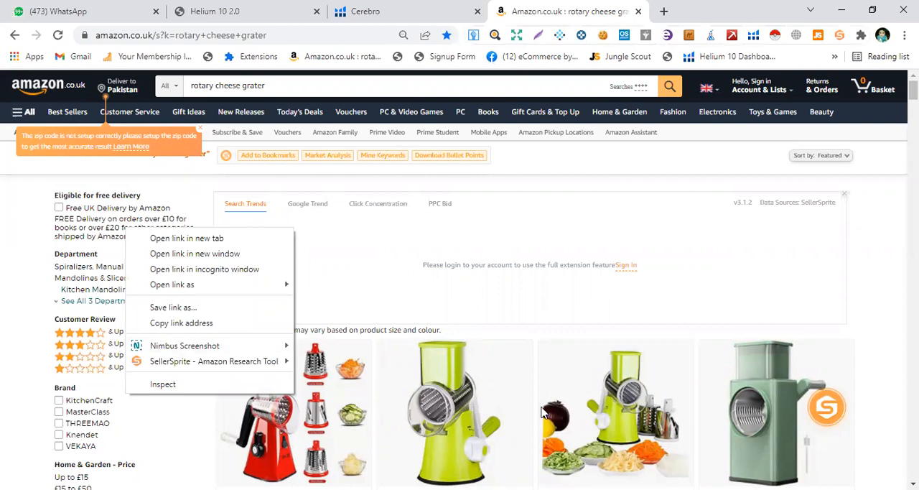
{"action": "left_click", "coordinate": [279, 90]}
{"action": "left_click", "coordinate": [279, 90]}
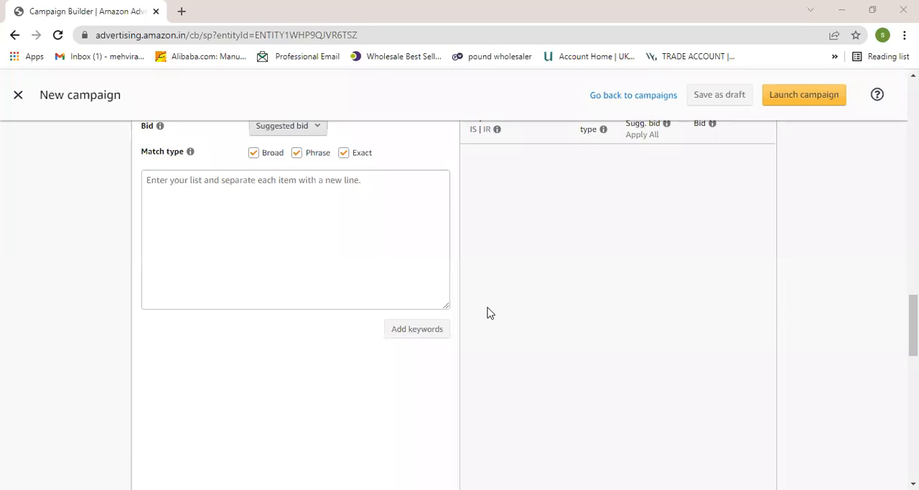
- Try adding keywords to the campaign with nothing entered, and return to the keyword list entry
{"action": "left_click", "coordinate": [399, 332]}
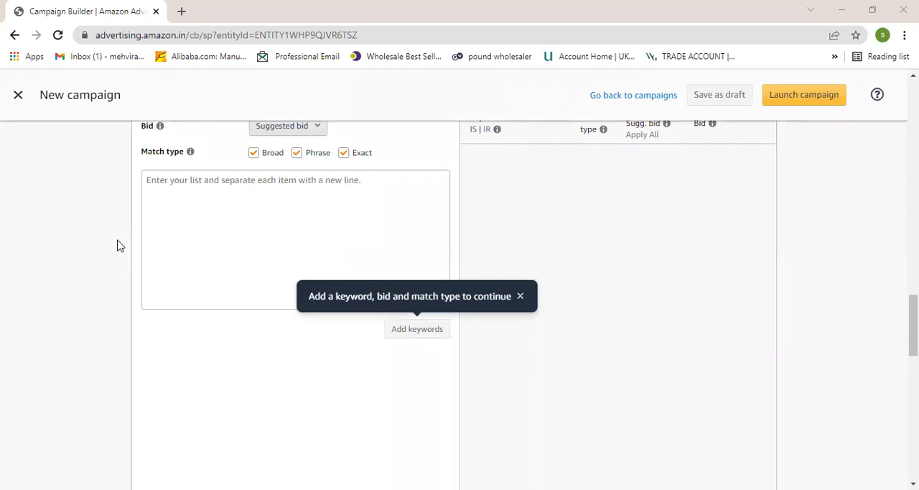
{"action": "scroll", "coordinate": [252, 172], "scroll_direction": "up", "scroll_amount": 2}
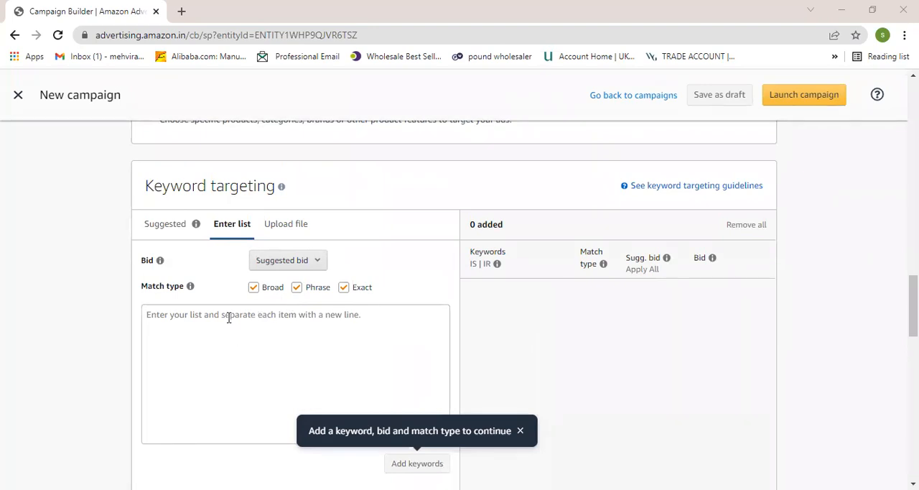
{"action": "left_click", "coordinate": [159, 327]}
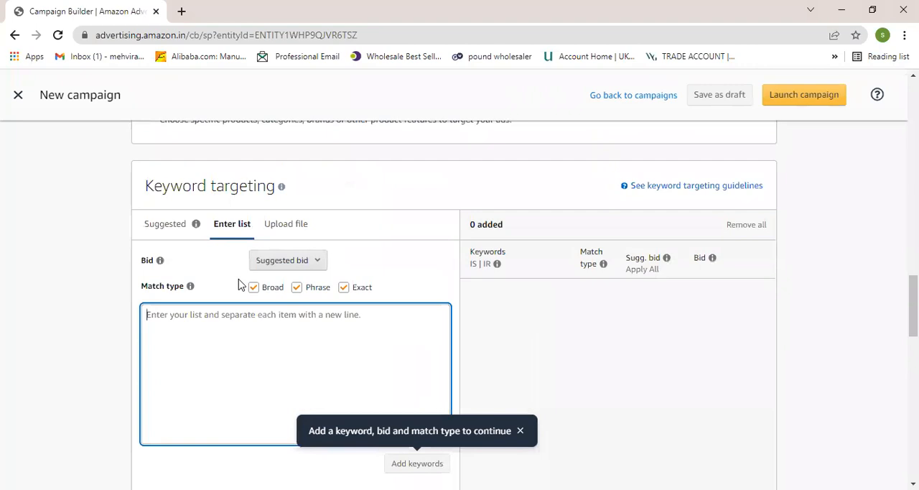
{"action": "scroll", "coordinate": [354, 348], "scroll_direction": "down", "scroll_amount": 1}
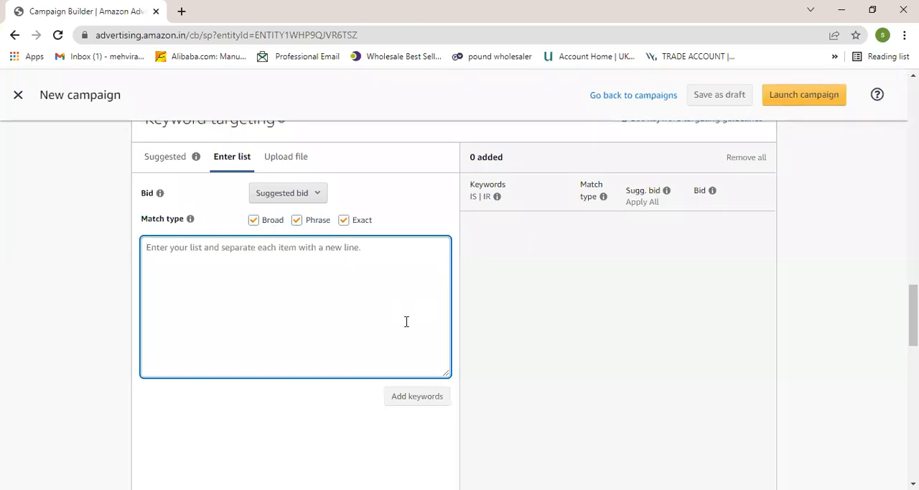
{"action": "scroll", "coordinate": [406, 321], "scroll_direction": "up", "scroll_amount": 2}
{"action": "scroll", "coordinate": [406, 324], "scroll_direction": "down", "scroll_amount": 2}
{"action": "scroll", "coordinate": [407, 320], "scroll_direction": "down", "scroll_amount": 1}
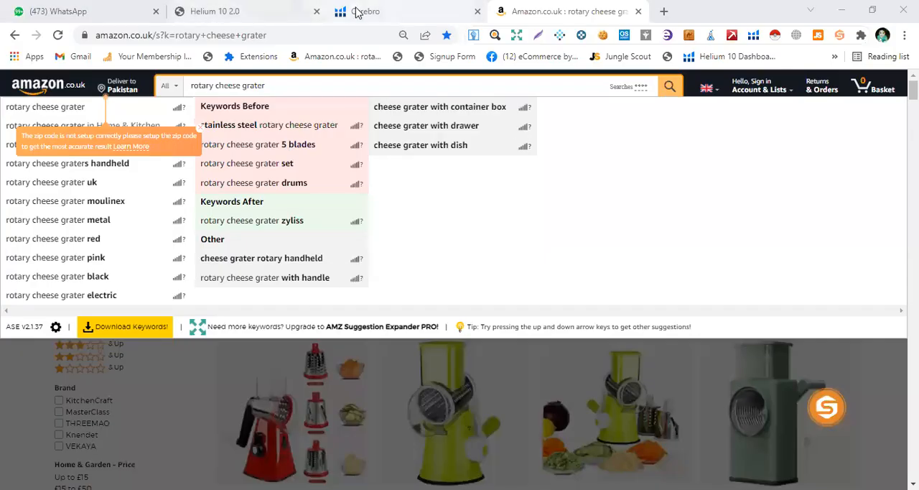
- Review the Helium 10 Cerebro filters and filtered keyword list for ASIN B08DTYTVG9
{"action": "left_click", "coordinate": [357, 13]}
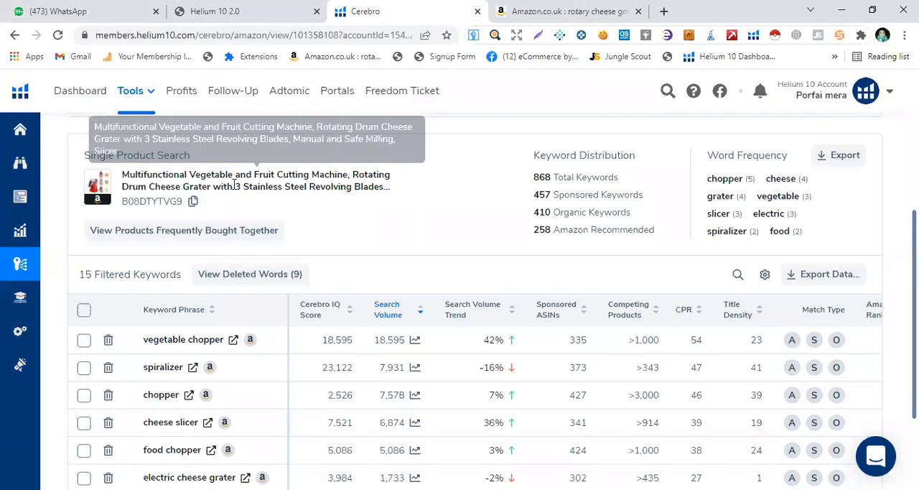
{"action": "scroll", "coordinate": [143, 176], "scroll_direction": "up", "scroll_amount": 3}
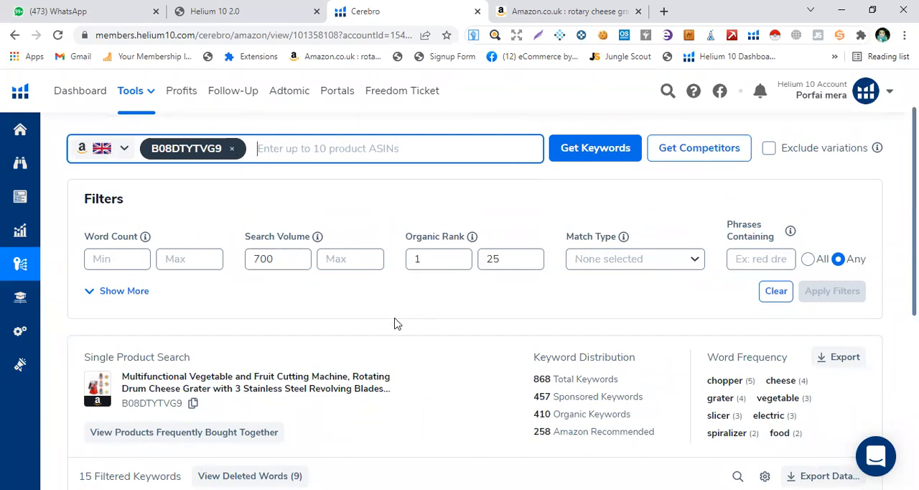
{"action": "scroll", "coordinate": [396, 322], "scroll_direction": "down", "scroll_amount": 1}
{"action": "scroll", "coordinate": [261, 353], "scroll_direction": "down", "scroll_amount": 3}
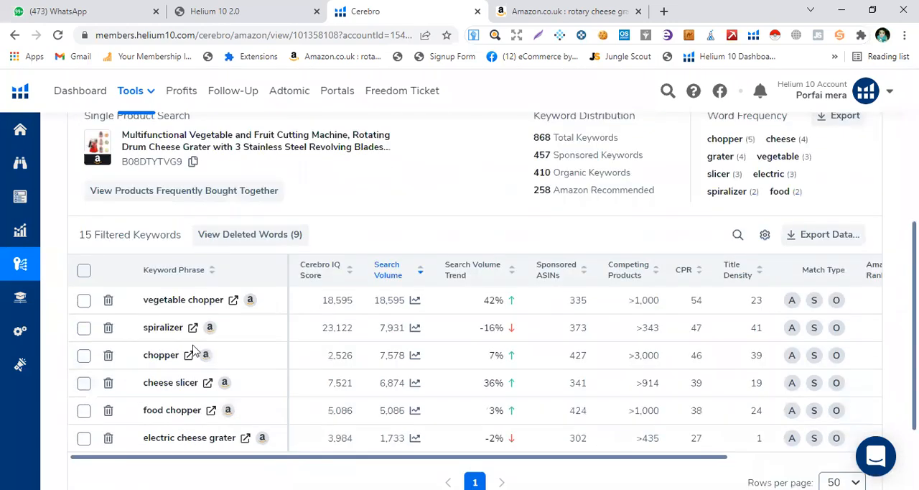
{"action": "scroll", "coordinate": [293, 324], "scroll_direction": "up", "scroll_amount": 4}
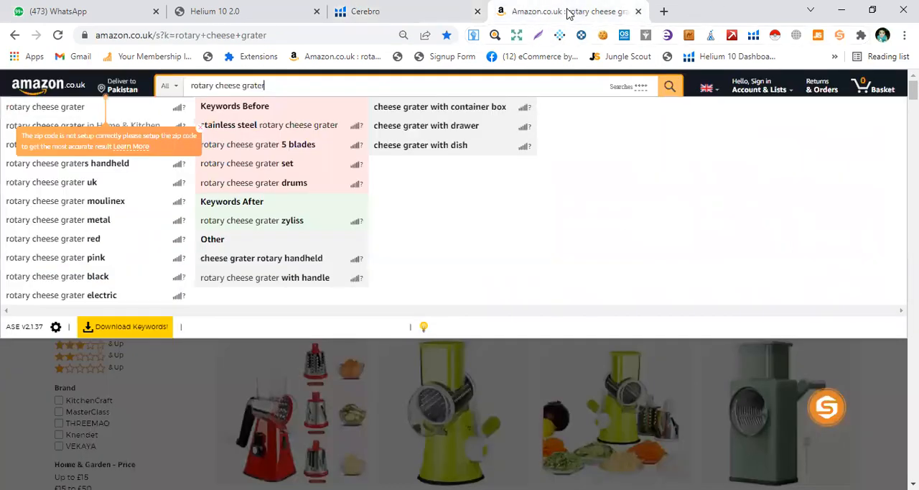
- Dismiss the amazon.co.uk search suggestions, look over the "rotary cheese grater" results, and return to the Cerebro keyword list
{"action": "left_click", "coordinate": [568, 12]}
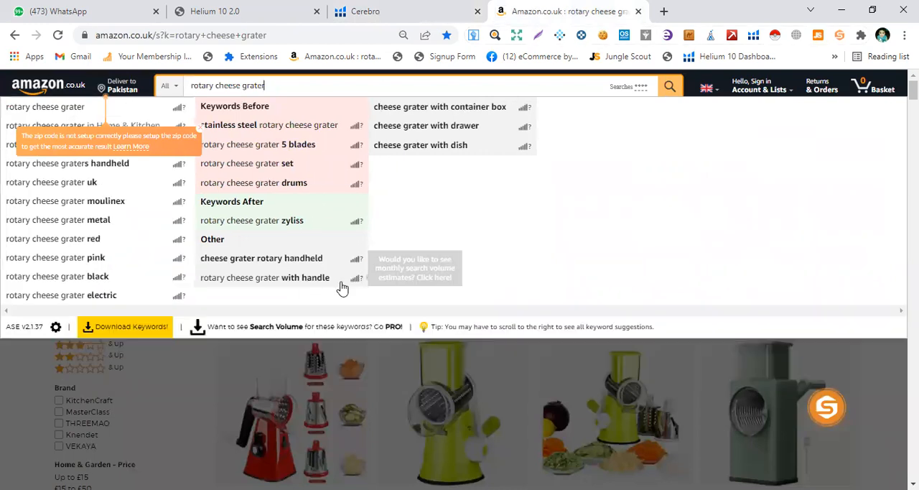
{"action": "left_click", "coordinate": [348, 303]}
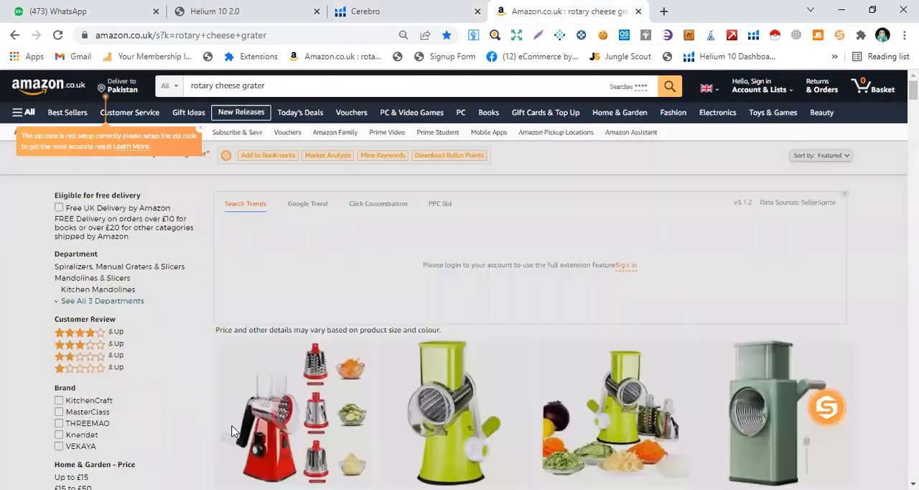
{"action": "scroll", "coordinate": [344, 368], "scroll_direction": "down", "scroll_amount": 2}
{"action": "scroll", "coordinate": [343, 368], "scroll_direction": "up", "scroll_amount": 2}
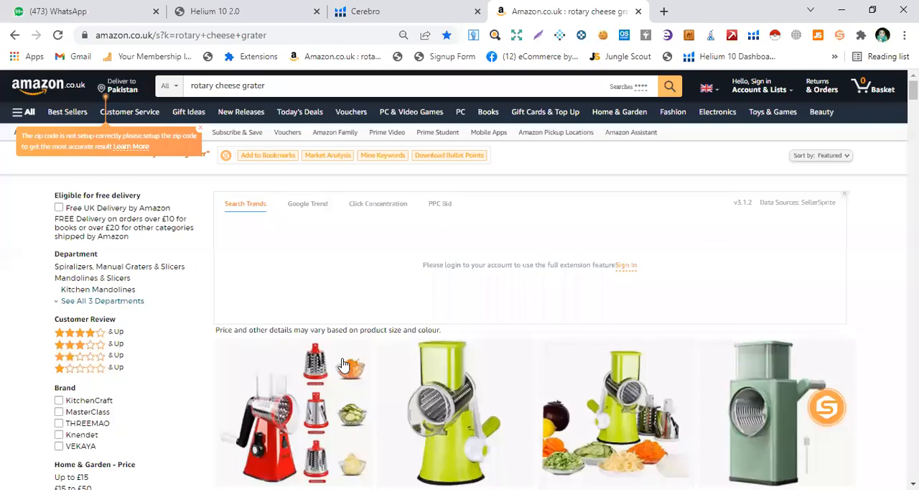
{"action": "left_click", "coordinate": [394, 9]}
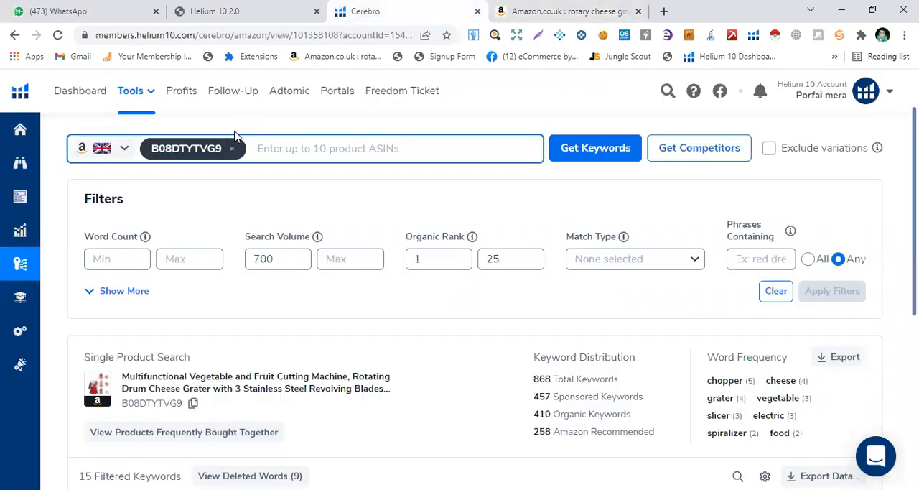
{"action": "scroll", "coordinate": [215, 369], "scroll_direction": "down", "scroll_amount": 3}
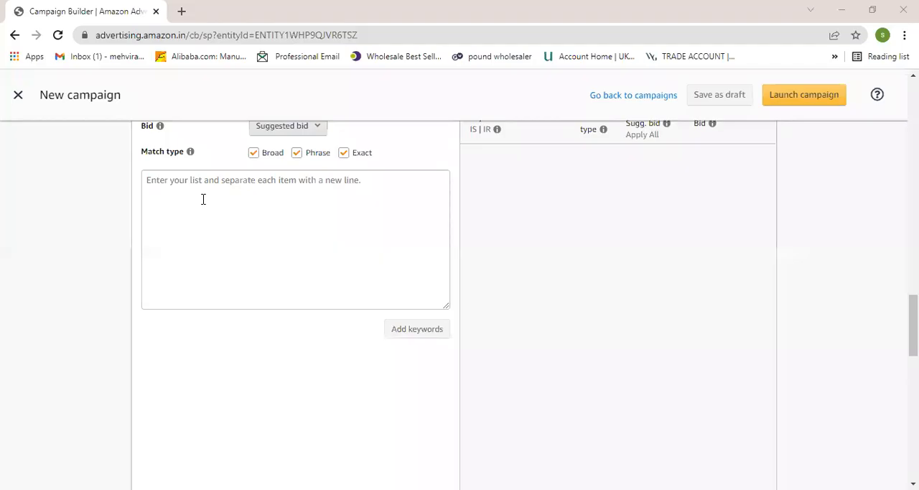
- Review the new campaign form from the campaign settings through bidding strategy and targeting to the empty keyword list entry
{"action": "left_click", "coordinate": [205, 199]}
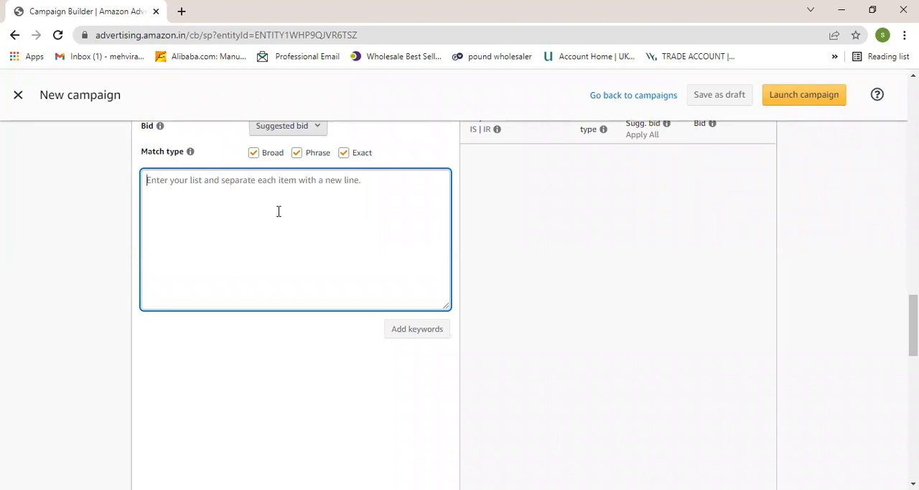
{"action": "scroll", "coordinate": [323, 226], "scroll_direction": "up", "scroll_amount": 15}
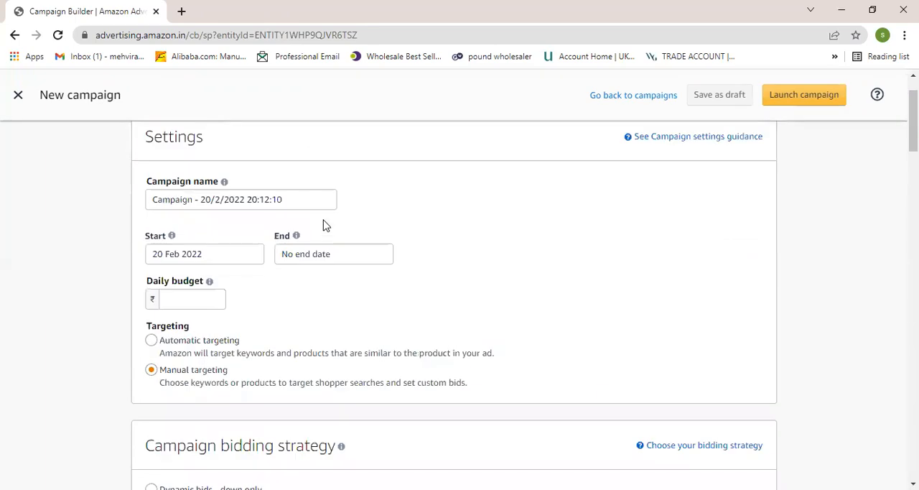
{"action": "scroll", "coordinate": [323, 225], "scroll_direction": "up", "scroll_amount": 1}
{"action": "scroll", "coordinate": [238, 324], "scroll_direction": "down", "scroll_amount": 3}
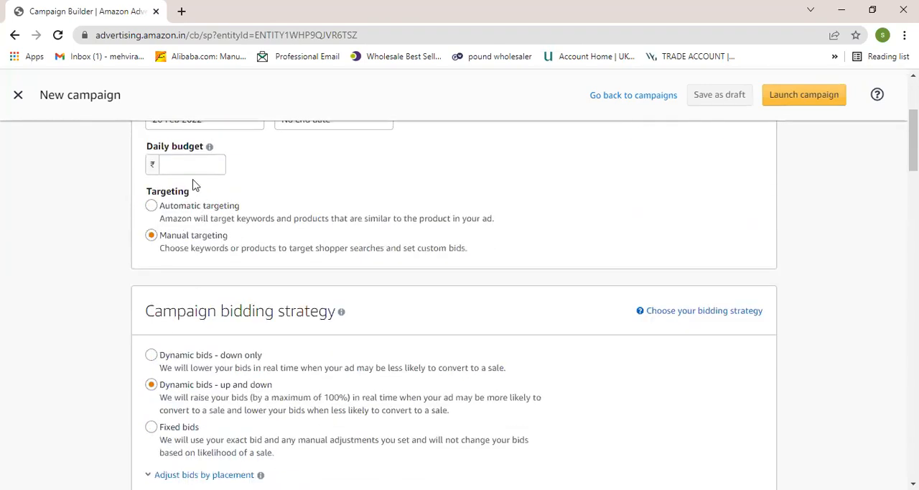
{"action": "scroll", "coordinate": [246, 300], "scroll_direction": "down", "scroll_amount": 1}
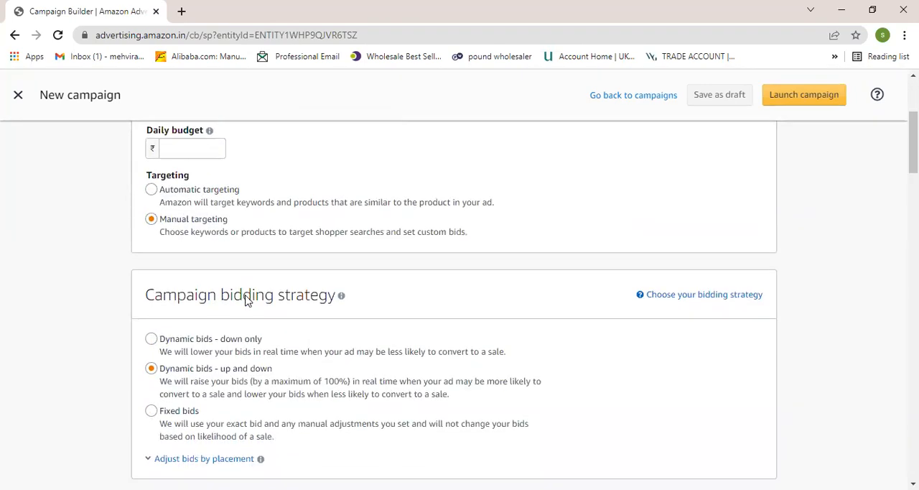
{"action": "scroll", "coordinate": [246, 301], "scroll_direction": "down", "scroll_amount": 12}
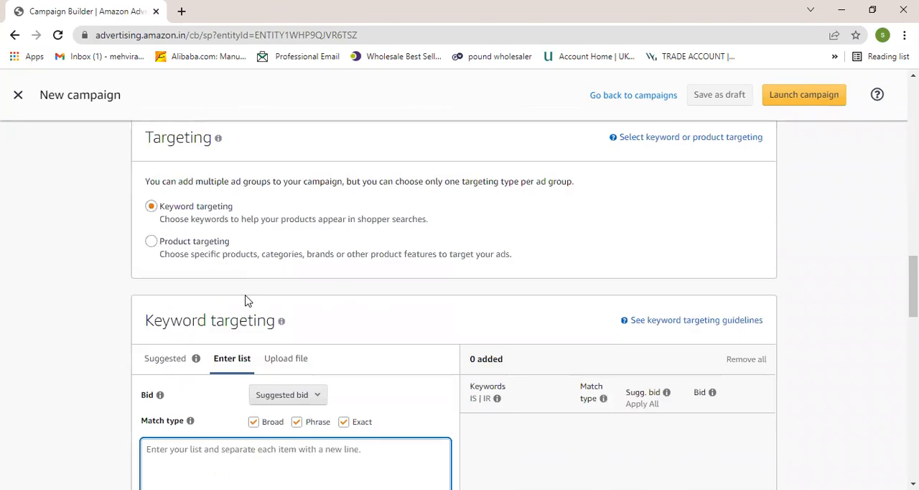
{"action": "scroll", "coordinate": [246, 300], "scroll_direction": "down", "scroll_amount": 4}
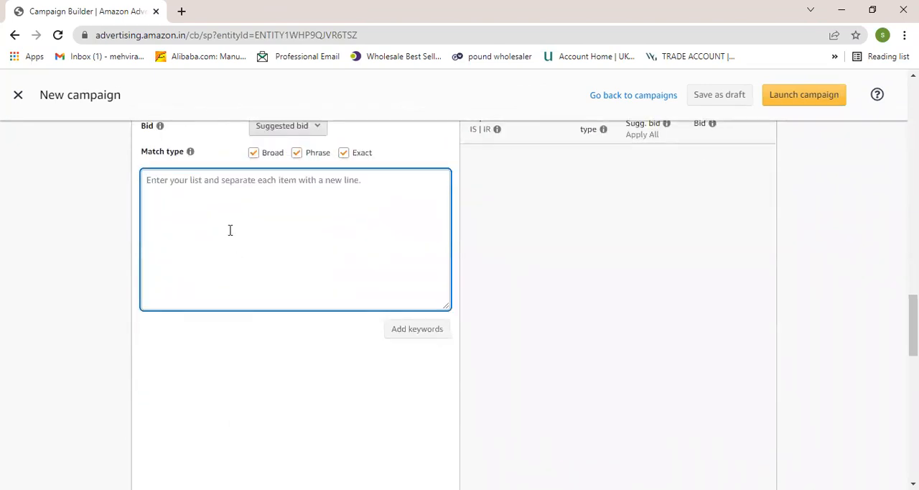
- Try adding keywords from the empty list and launching the campaign, and check the daily budget and targeting settings
{"action": "left_click", "coordinate": [410, 333]}
{"action": "scroll", "coordinate": [410, 333], "scroll_direction": "down", "scroll_amount": 5}
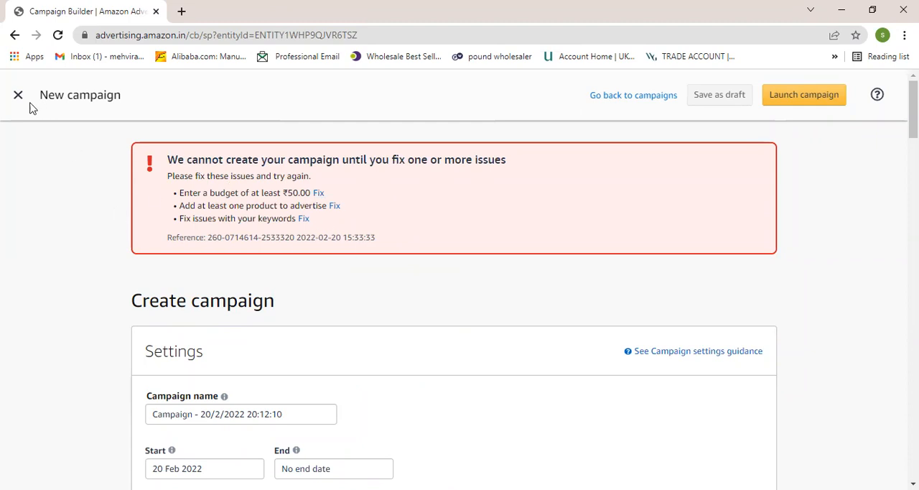
{"action": "scroll", "coordinate": [223, 248], "scroll_direction": "down", "scroll_amount": 3}
{"action": "scroll", "coordinate": [369, 234], "scroll_direction": "down", "scroll_amount": 2}
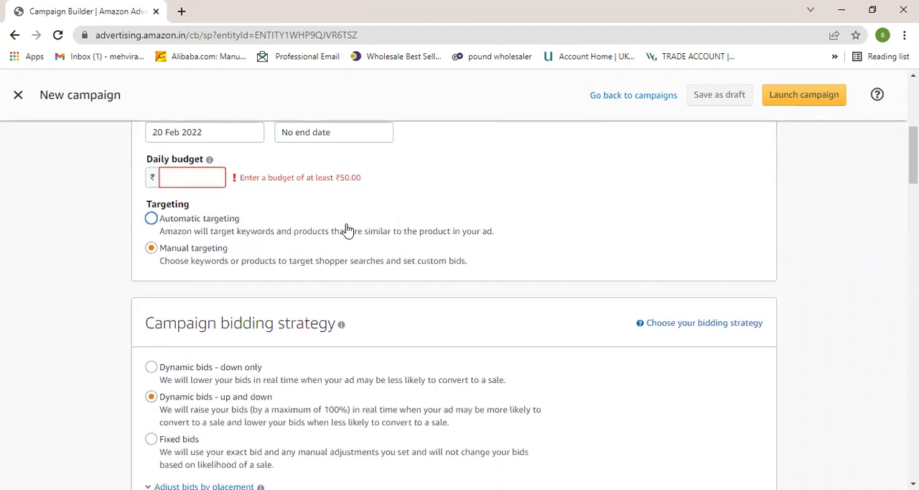
- Recheck the campaign's manual targeting setting and switch the ad group from keyword targeting to product targeting
{"action": "scroll", "coordinate": [184, 227], "scroll_direction": "up", "scroll_amount": 1}
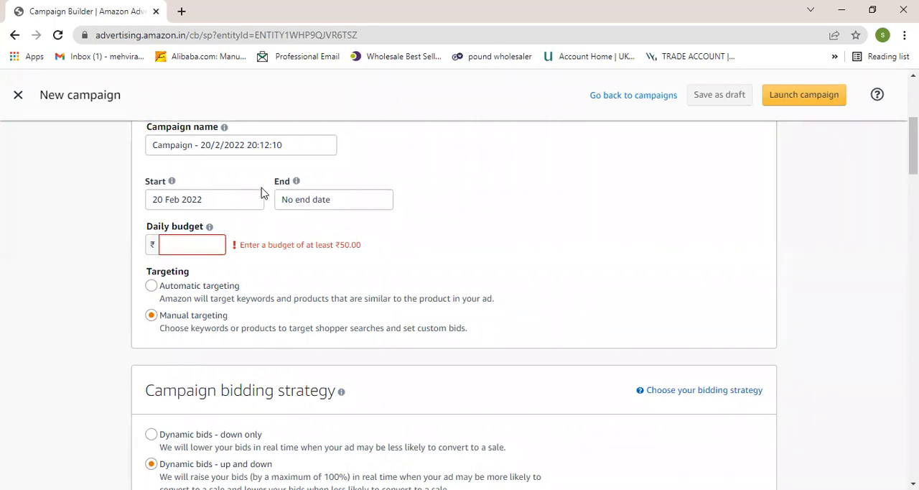
{"action": "scroll", "coordinate": [275, 273], "scroll_direction": "down", "scroll_amount": 4}
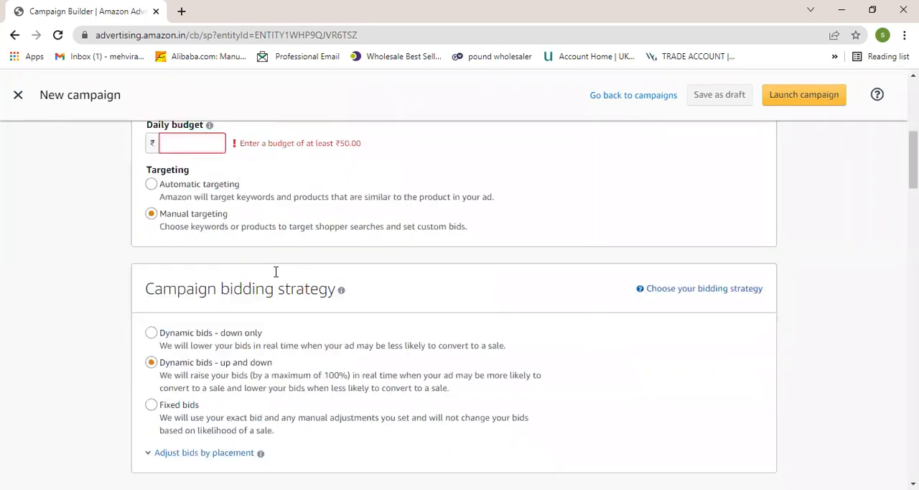
{"action": "scroll", "coordinate": [278, 278], "scroll_direction": "up", "scroll_amount": 3}
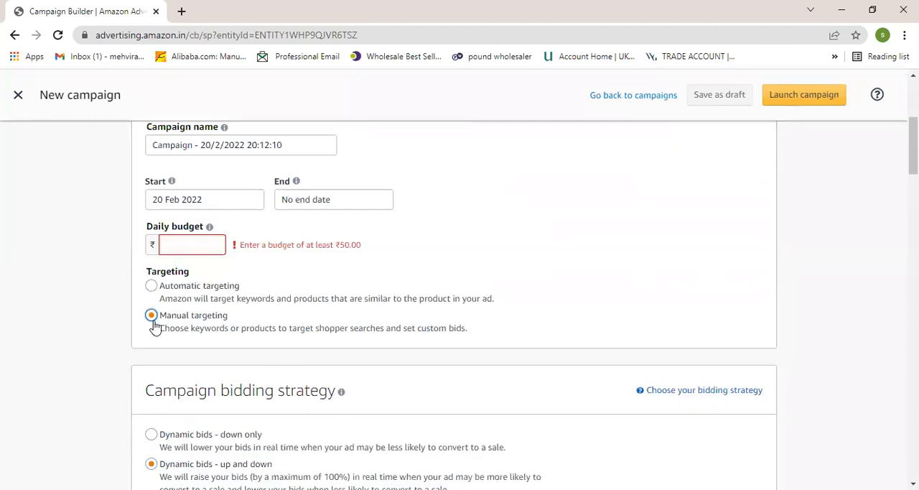
{"action": "scroll", "coordinate": [171, 311], "scroll_direction": "down", "scroll_amount": 2}
{"action": "scroll", "coordinate": [171, 312], "scroll_direction": "down", "scroll_amount": 15}
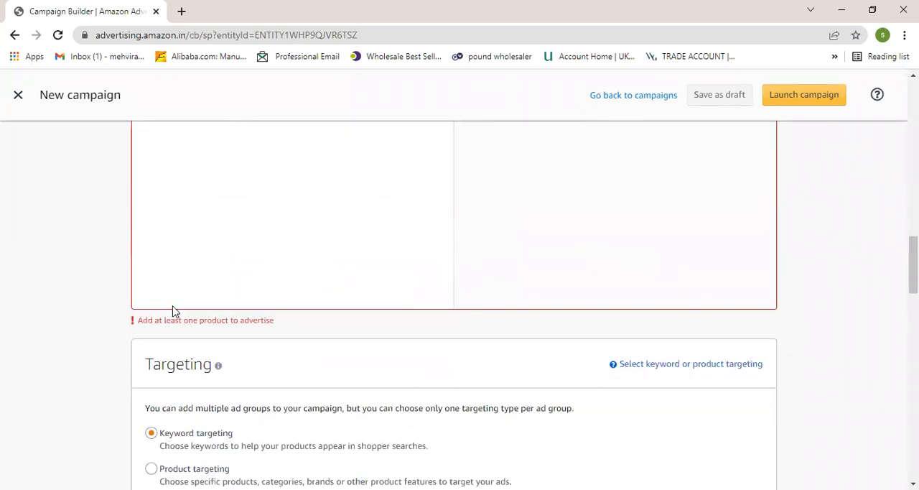
{"action": "scroll", "coordinate": [173, 305], "scroll_direction": "up", "scroll_amount": 2}
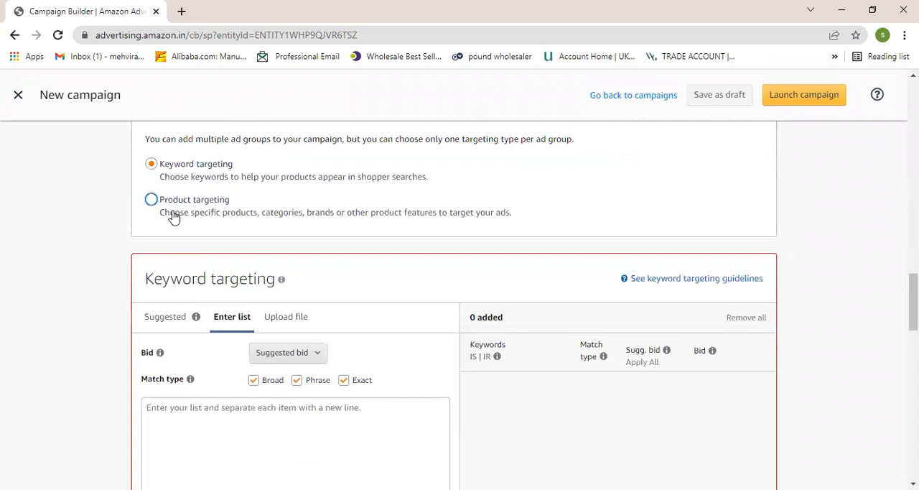
{"action": "left_click", "coordinate": [152, 201]}
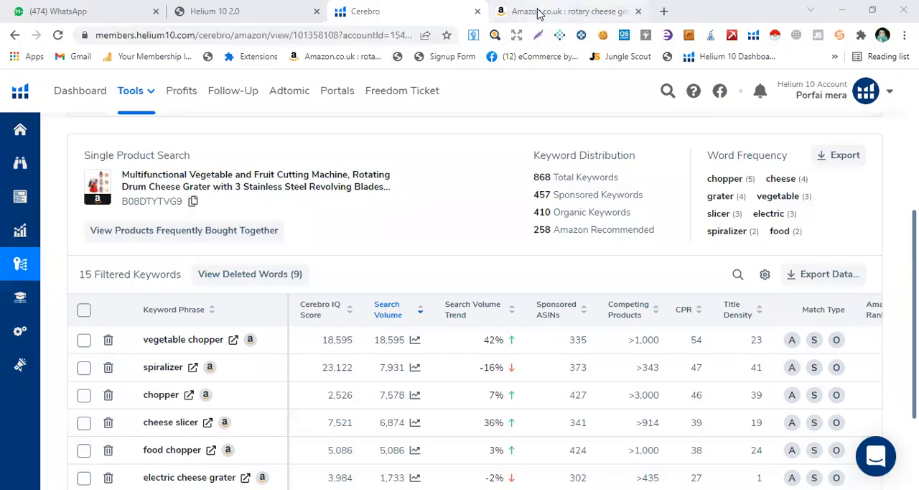
- Examine the sponsored listings in the amazon.co.uk "rotary cheese grater" results and view why their ads are shown
{"action": "left_click", "coordinate": [535, 10]}
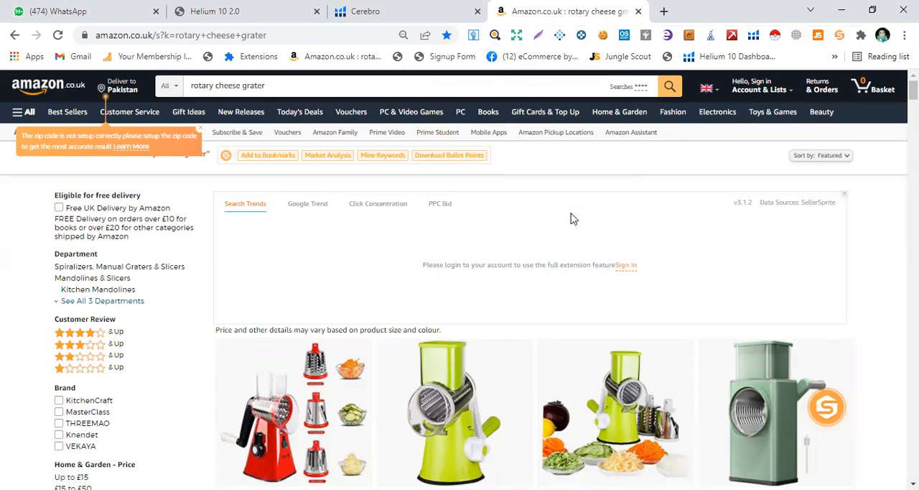
{"action": "scroll", "coordinate": [498, 237], "scroll_direction": "down", "scroll_amount": 3}
{"action": "scroll", "coordinate": [498, 238], "scroll_direction": "down", "scroll_amount": 1}
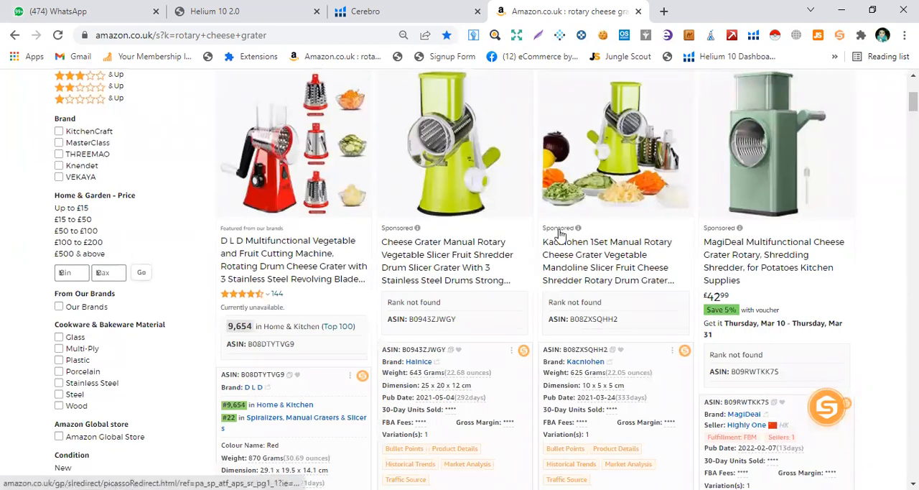
{"action": "scroll", "coordinate": [496, 237], "scroll_direction": "down", "scroll_amount": 1}
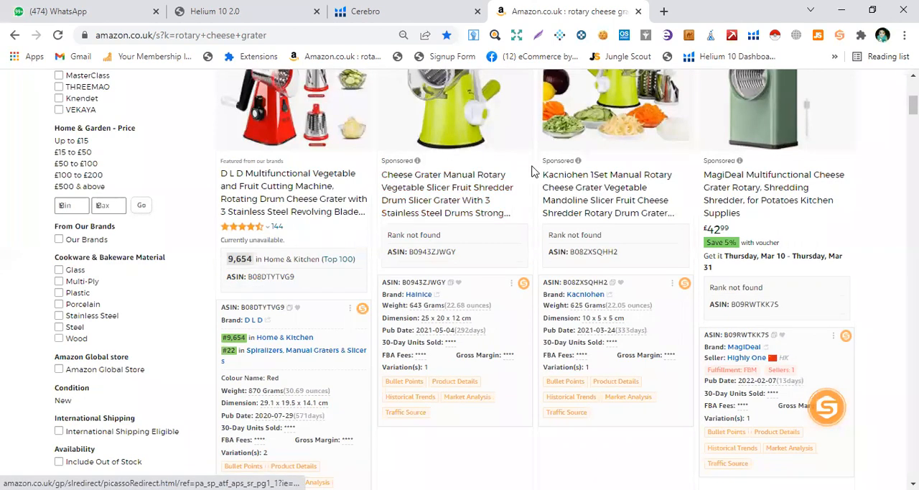
{"action": "left_click", "coordinate": [391, 162]}
{"action": "left_click", "coordinate": [579, 163]}
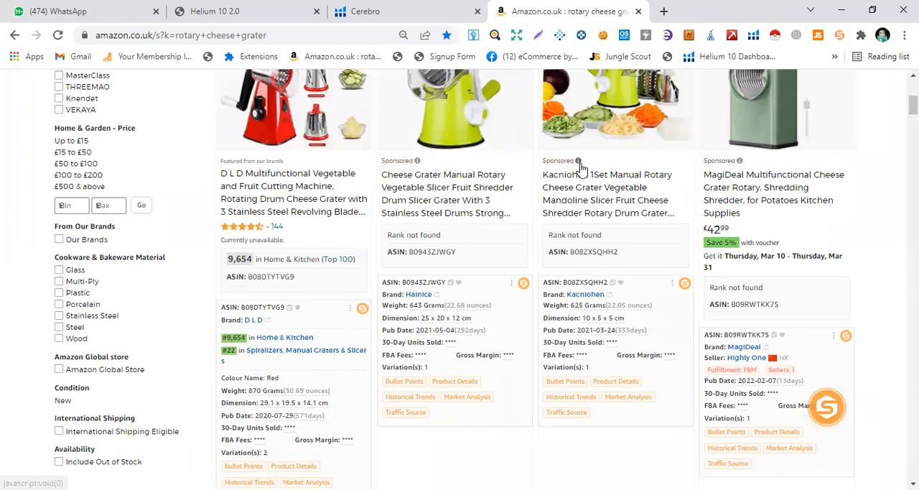
{"action": "left_click", "coordinate": [723, 163]}
{"action": "scroll", "coordinate": [378, 294], "scroll_direction": "down", "scroll_amount": 4}
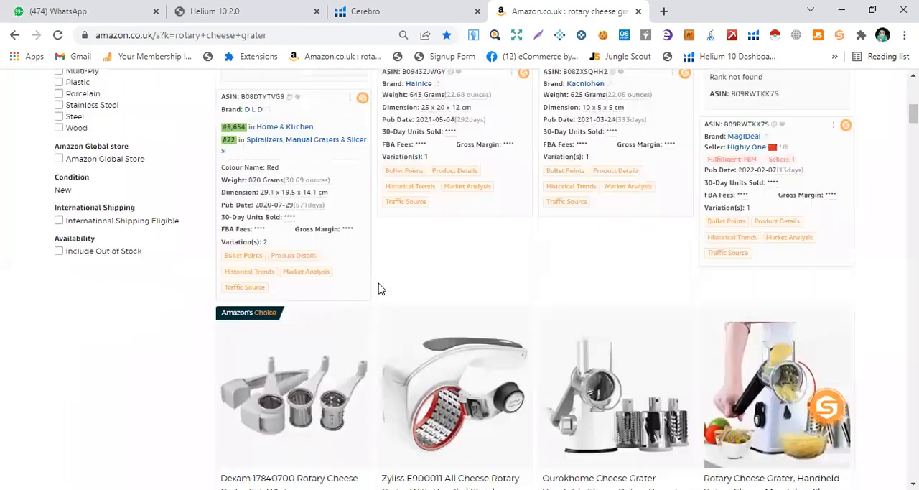
- Look through the competing cheese graters and copy ASIN B08ZXSQHH2 from the sponsored Kacniohen listing
{"action": "scroll", "coordinate": [424, 293], "scroll_direction": "down", "scroll_amount": 4}
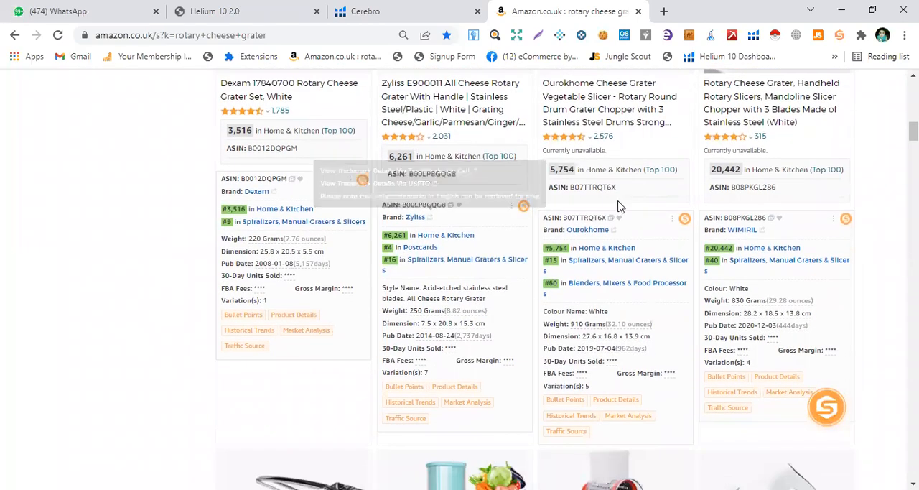
{"action": "scroll", "coordinate": [625, 215], "scroll_direction": "up", "scroll_amount": 4}
{"action": "scroll", "coordinate": [612, 217], "scroll_direction": "up", "scroll_amount": 2}
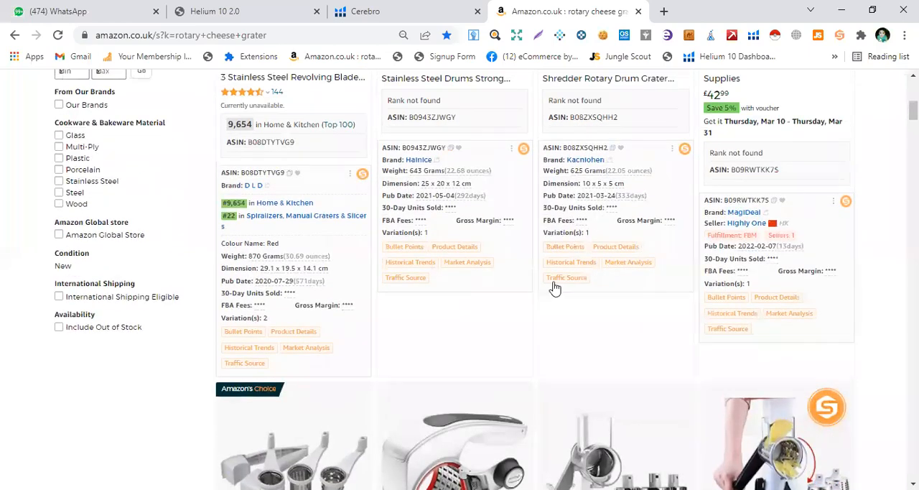
{"action": "scroll", "coordinate": [614, 212], "scroll_direction": "up", "scroll_amount": 1}
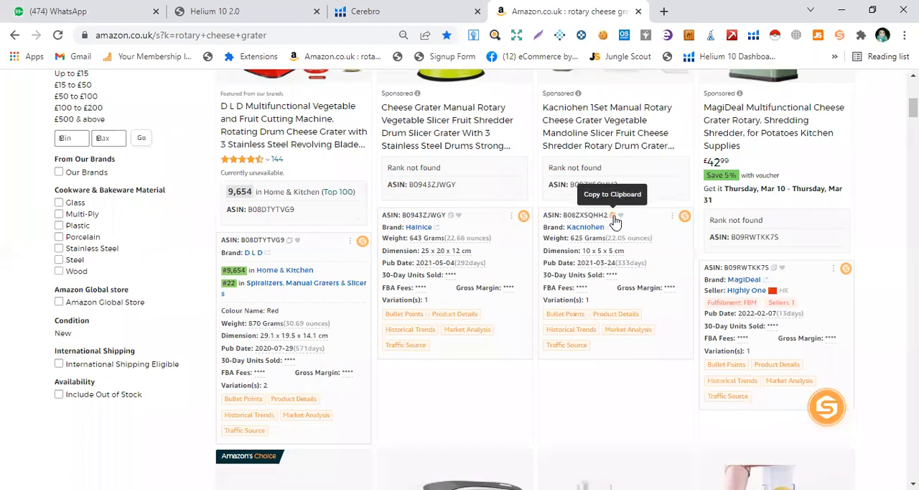
{"action": "left_click", "coordinate": [615, 217]}
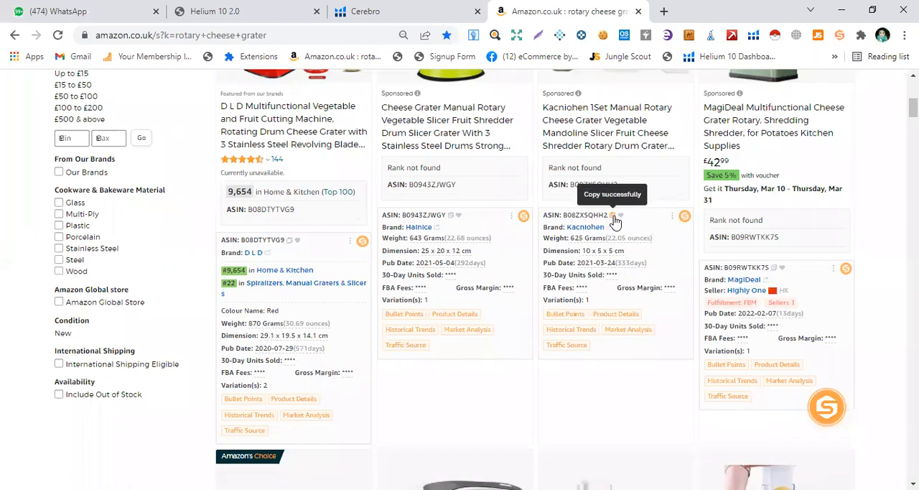
{"action": "left_click", "coordinate": [564, 102]}
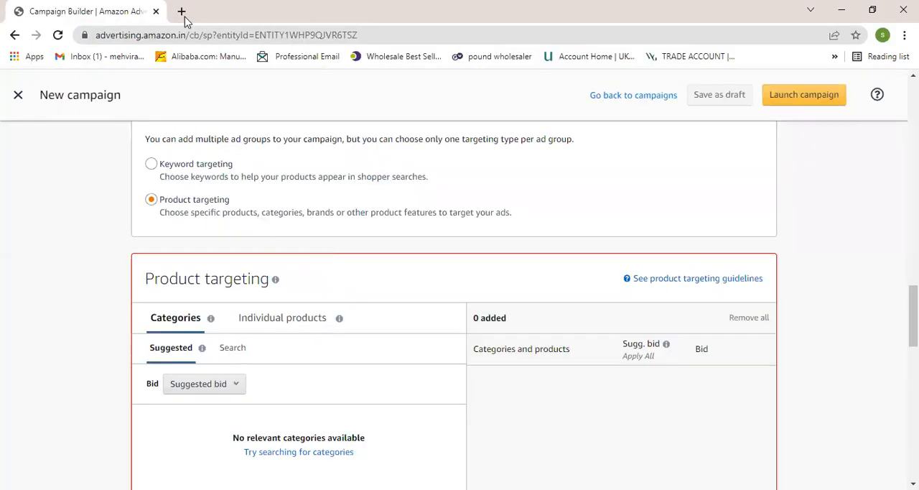
- Close the Campaign Builder page and open the Amazon Seller Central India home page from the saved bookmarks
{"action": "left_click", "coordinate": [181, 12]}
{"action": "left_click", "coordinate": [156, 11]}
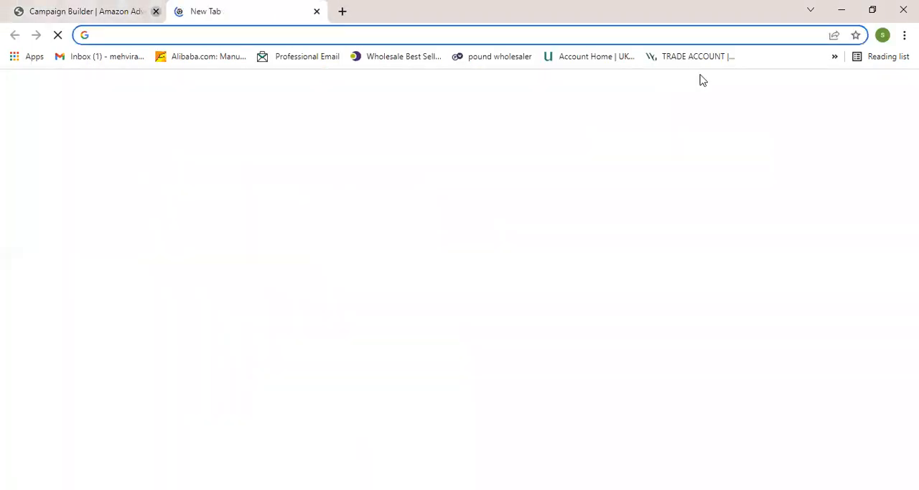
{"action": "left_click", "coordinate": [834, 56]}
{"action": "left_click", "coordinate": [727, 139]}
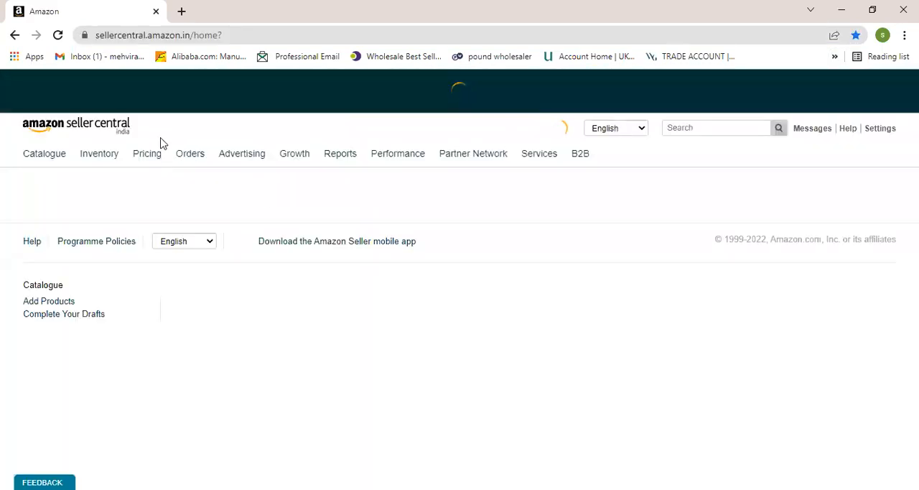
- Open the advertising campaign builder for India and start a new Sponsored Products campaign
{"action": "mouse_move", "coordinate": [242, 159]}
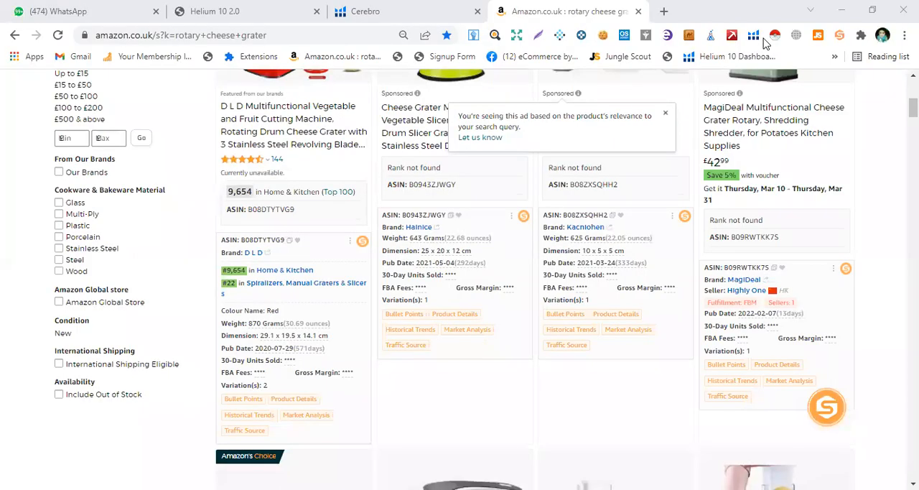
{"action": "left_click", "coordinate": [843, 9]}
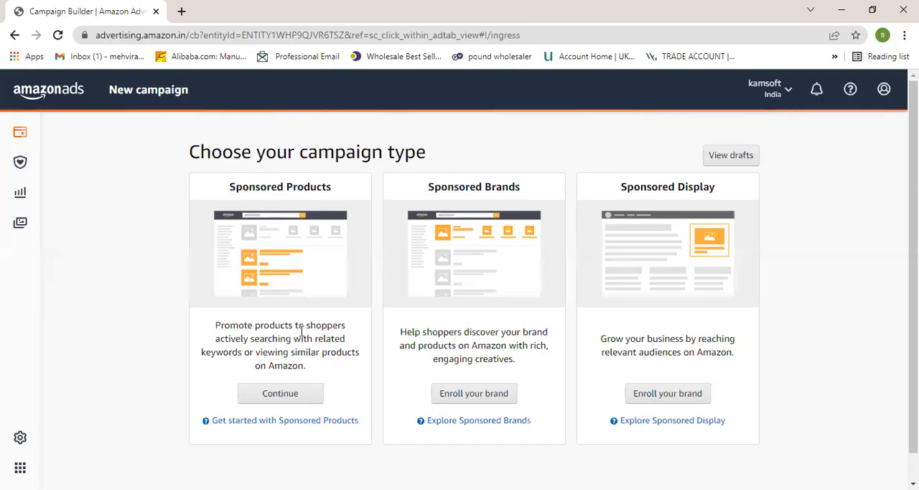
{"action": "left_click", "coordinate": [280, 391]}
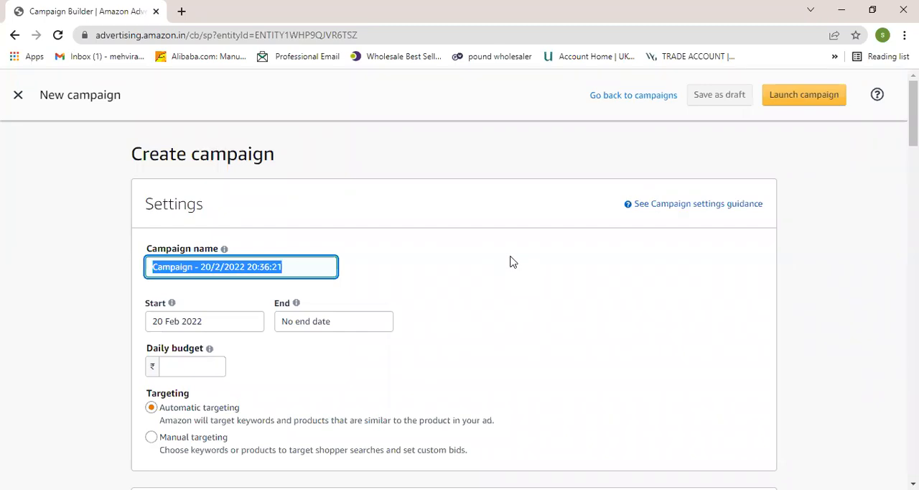
- Examine the new campaign form's settings, bidding strategy, products, automatic targeting bid, and negative keyword and product targeting sections
{"action": "scroll", "coordinate": [505, 263], "scroll_direction": "down", "scroll_amount": 9}
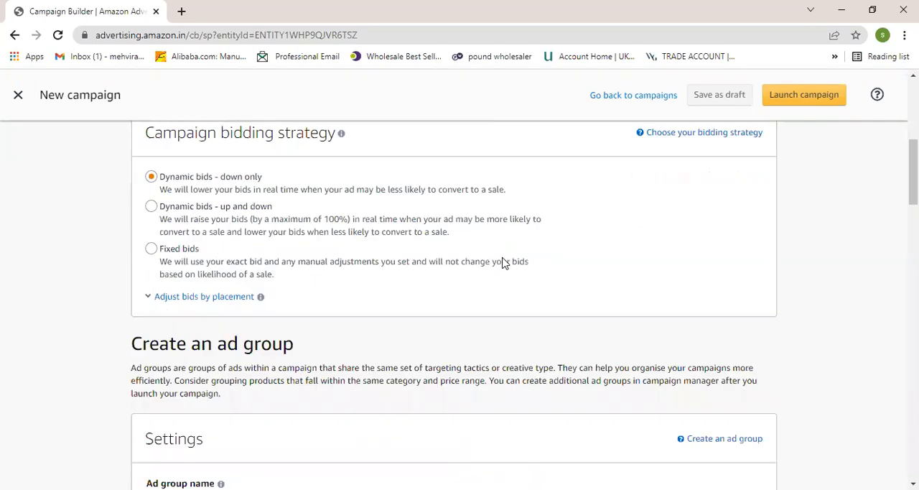
{"action": "scroll", "coordinate": [505, 262], "scroll_direction": "down", "scroll_amount": 8}
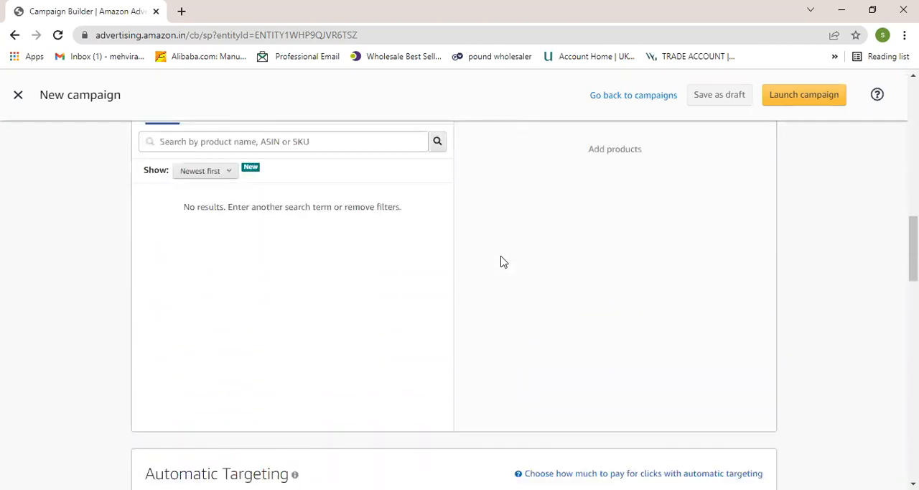
{"action": "scroll", "coordinate": [504, 263], "scroll_direction": "down", "scroll_amount": 4}
{"action": "scroll", "coordinate": [502, 262], "scroll_direction": "up", "scroll_amount": 2}
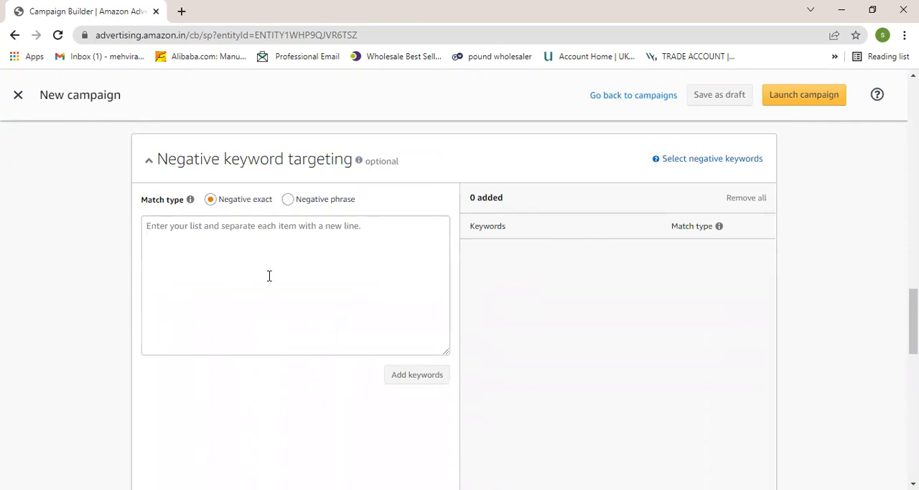
{"action": "scroll", "coordinate": [273, 265], "scroll_direction": "down", "scroll_amount": 6}
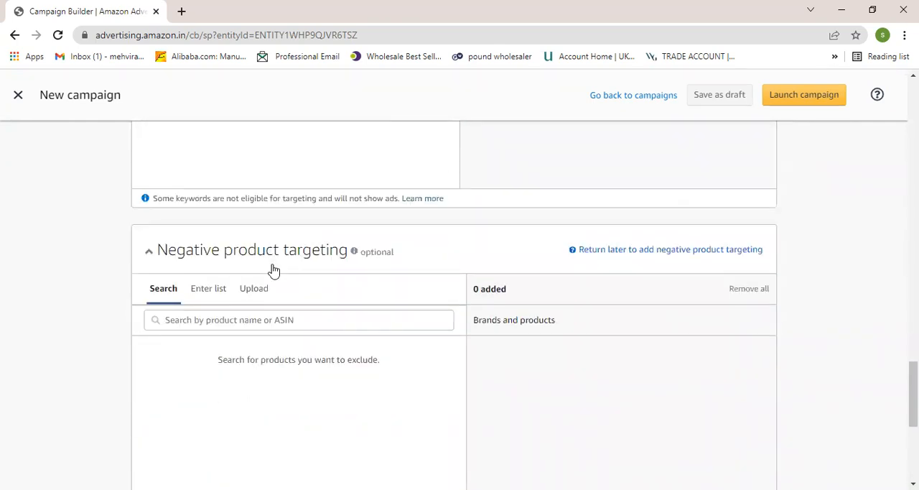
{"action": "scroll", "coordinate": [274, 271], "scroll_direction": "up", "scroll_amount": 2}
{"action": "scroll", "coordinate": [274, 271], "scroll_direction": "up", "scroll_amount": 5}
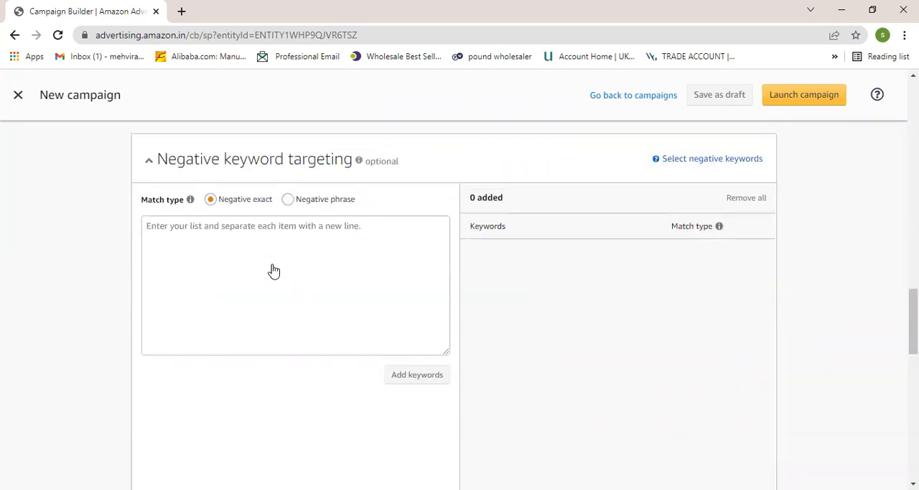
{"action": "scroll", "coordinate": [254, 262], "scroll_direction": "up", "scroll_amount": 3}
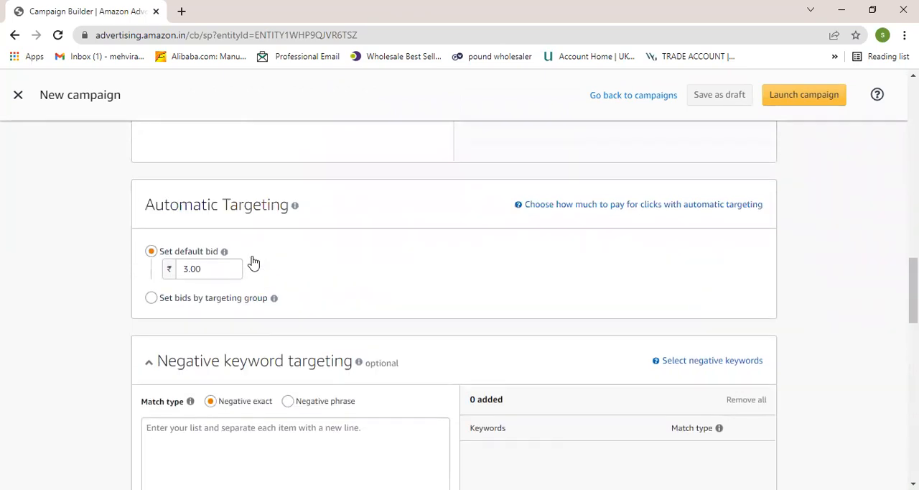
{"action": "scroll", "coordinate": [254, 263], "scroll_direction": "up", "scroll_amount": 5}
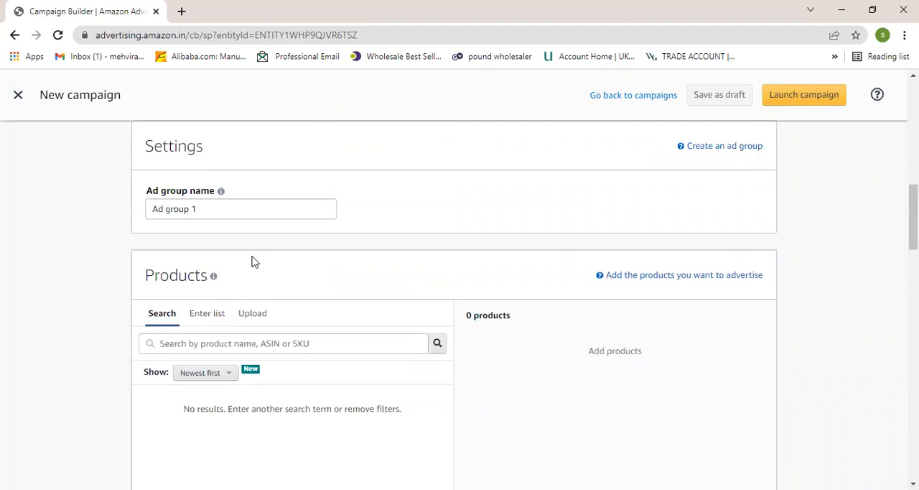
{"action": "scroll", "coordinate": [228, 256], "scroll_direction": "up", "scroll_amount": 5}
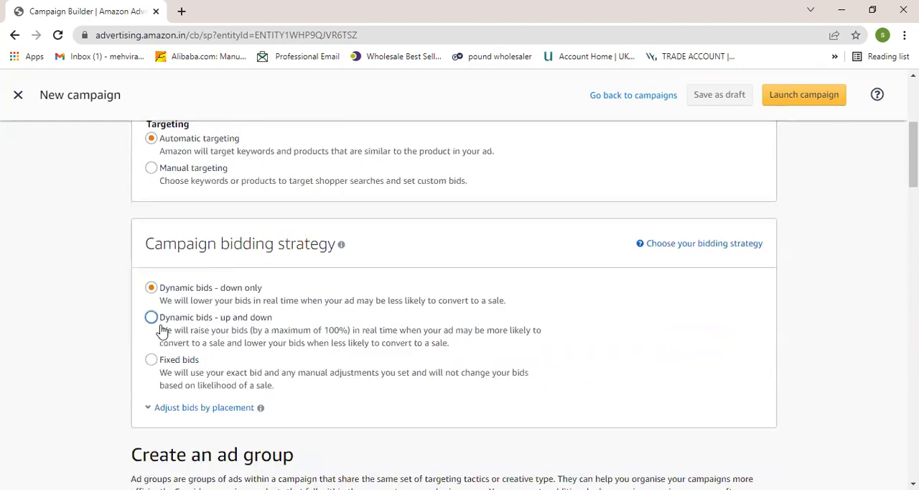
{"action": "scroll", "coordinate": [215, 205], "scroll_direction": "up", "scroll_amount": 3}
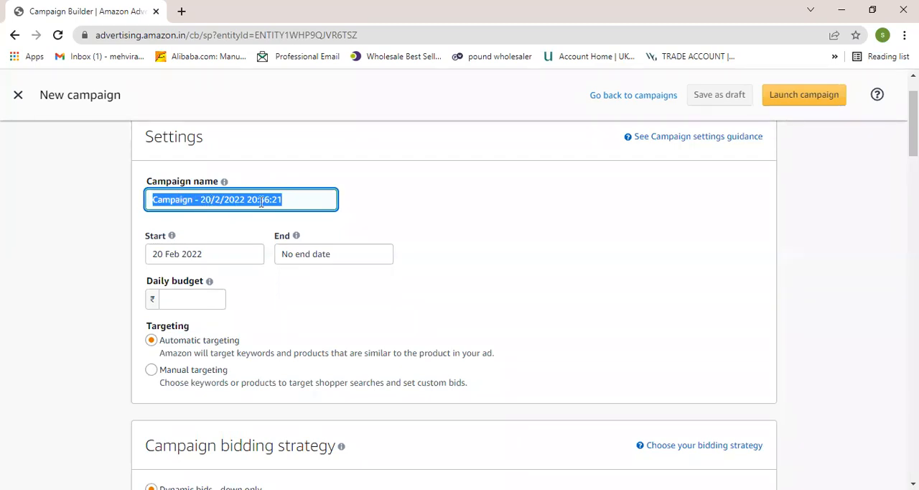
- Set the campaign to manual targeting and choose the "Dynamic bids - up and down" bidding strategy
{"action": "scroll", "coordinate": [187, 190], "scroll_direction": "down", "scroll_amount": 1}
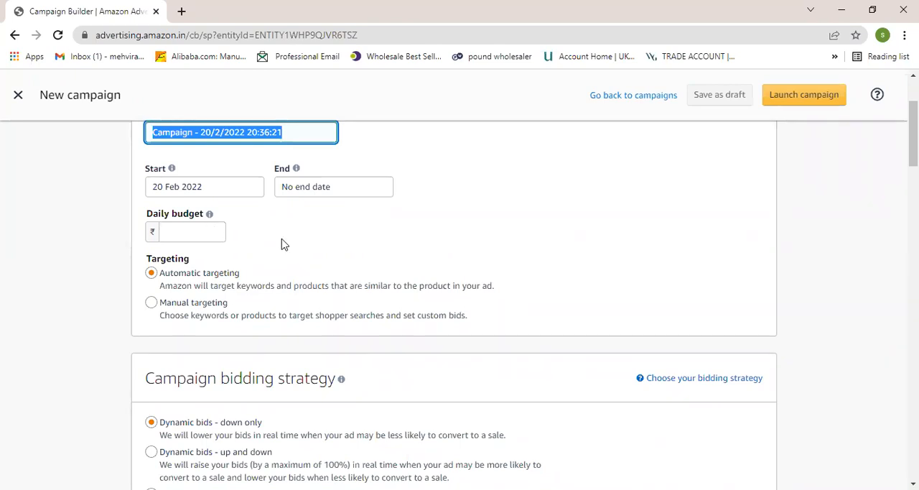
{"action": "scroll", "coordinate": [283, 244], "scroll_direction": "down", "scroll_amount": 1}
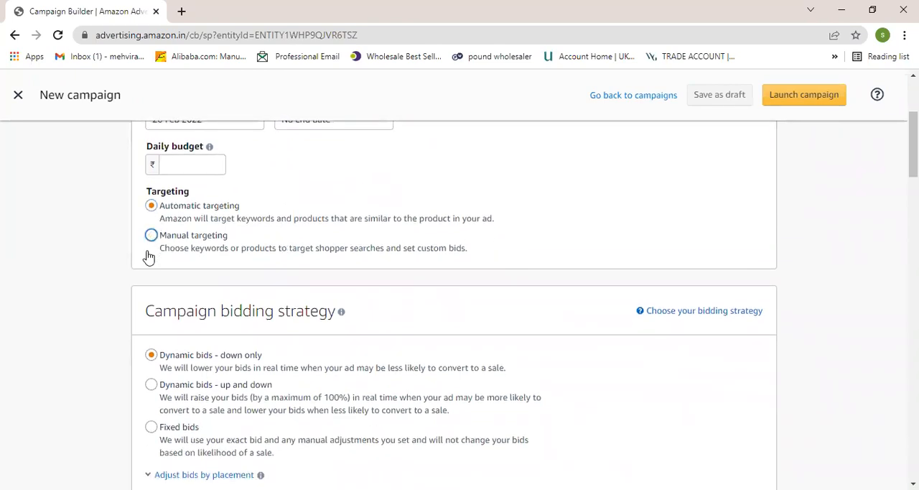
{"action": "left_click", "coordinate": [172, 235]}
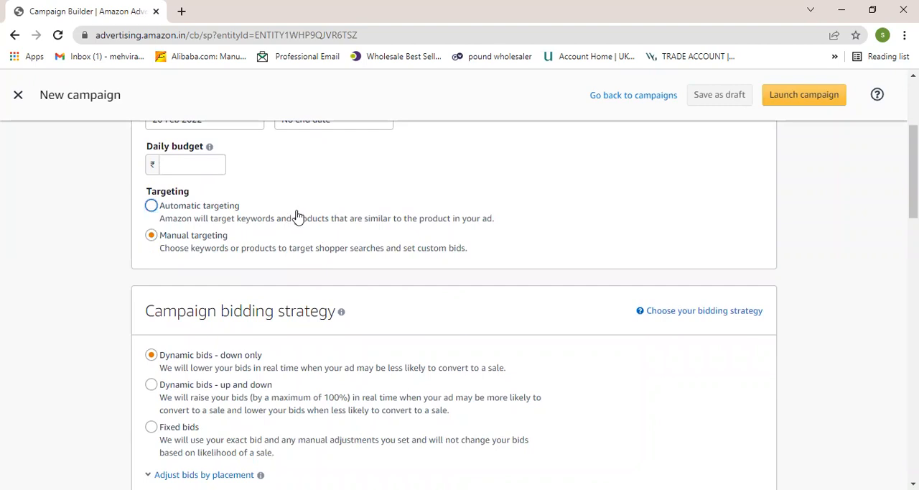
{"action": "scroll", "coordinate": [297, 216], "scroll_direction": "down", "scroll_amount": 3}
{"action": "left_click", "coordinate": [152, 185]}
{"action": "scroll", "coordinate": [255, 222], "scroll_direction": "down", "scroll_amount": 6}
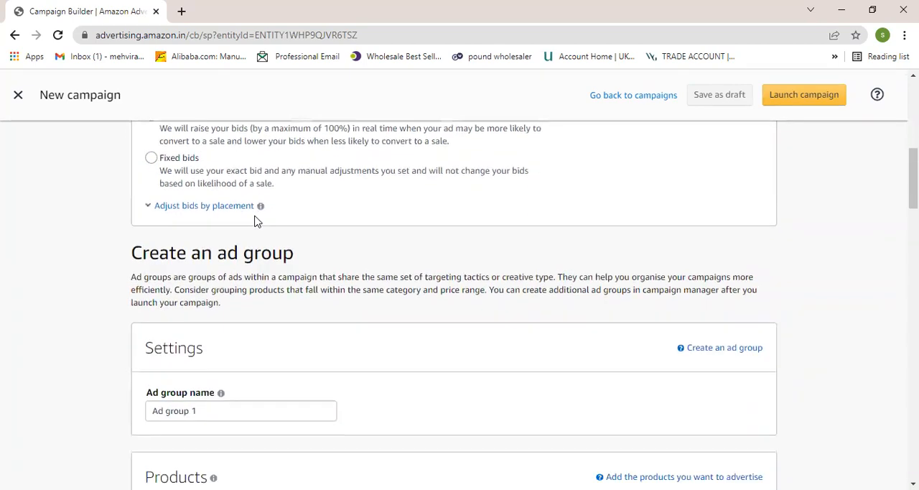
- Choose product targeting for the ad group and open the ASIN list entry for individual products
{"action": "scroll", "coordinate": [255, 221], "scroll_direction": "down", "scroll_amount": 5}
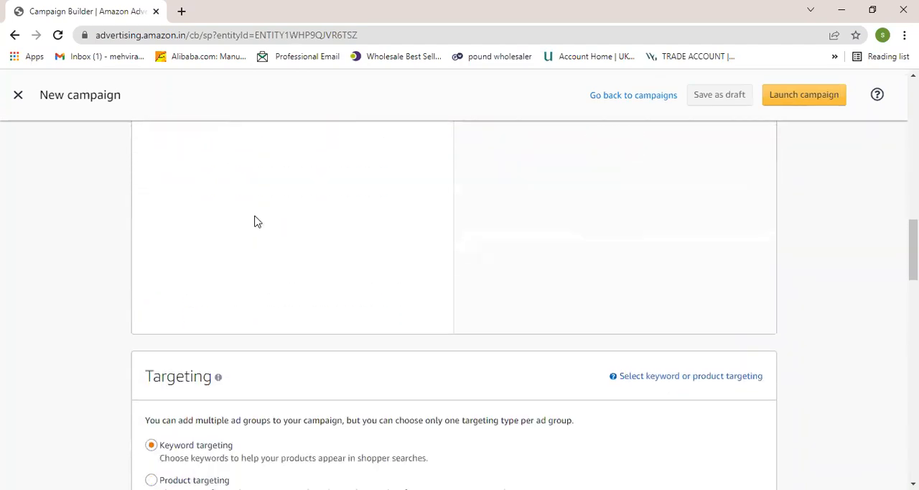
{"action": "left_click", "coordinate": [147, 245]}
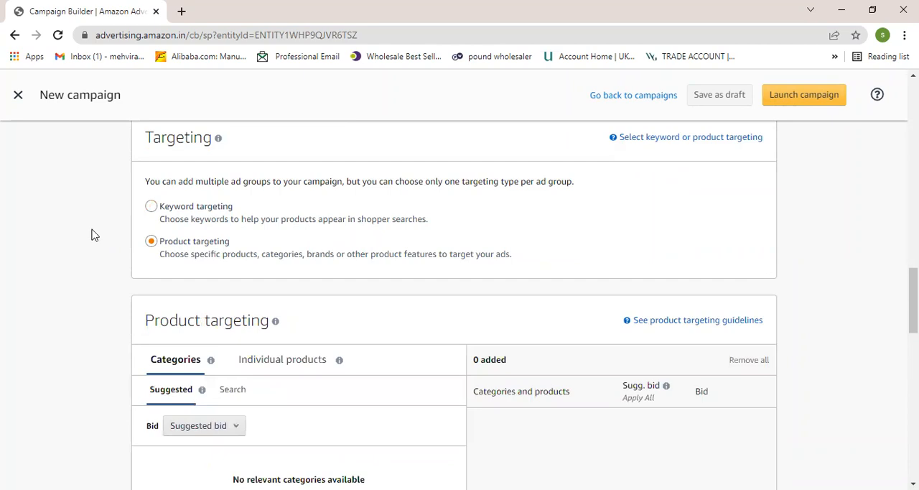
{"action": "scroll", "coordinate": [92, 235], "scroll_direction": "down", "scroll_amount": 2}
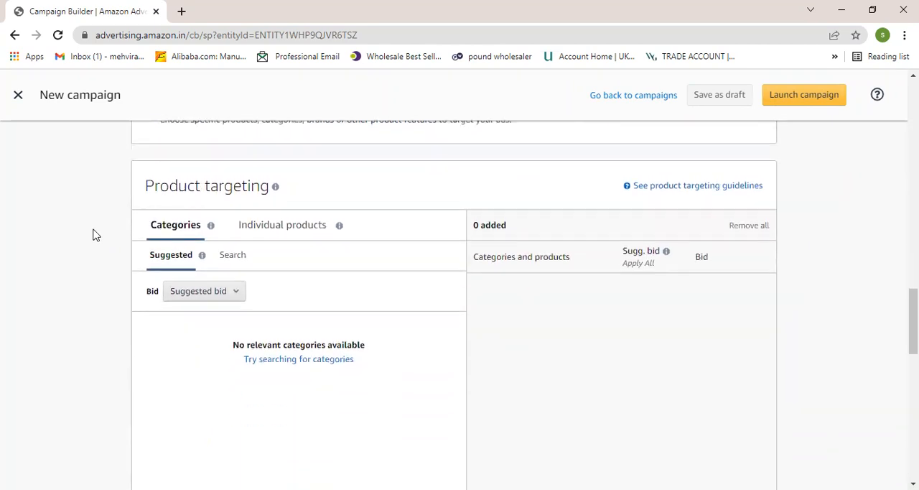
{"action": "left_click", "coordinate": [277, 238]}
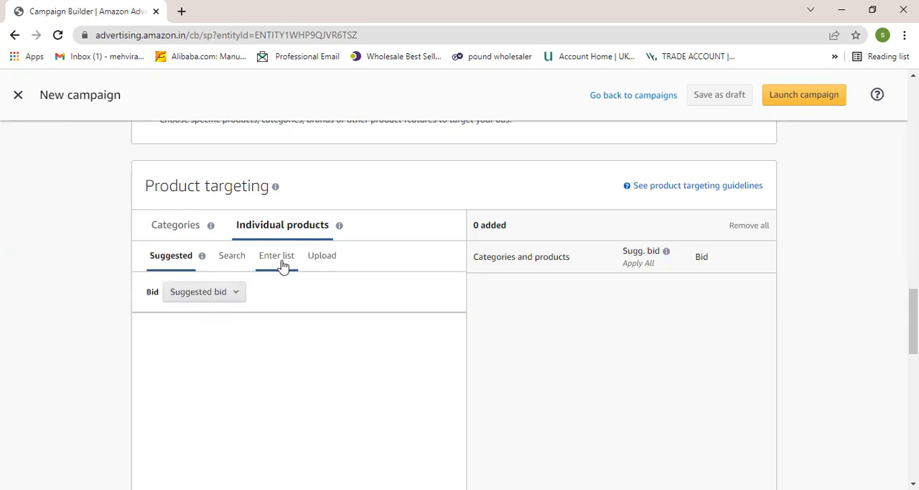
{"action": "left_click", "coordinate": [270, 259]}
{"action": "scroll", "coordinate": [216, 347], "scroll_direction": "down", "scroll_amount": 1}
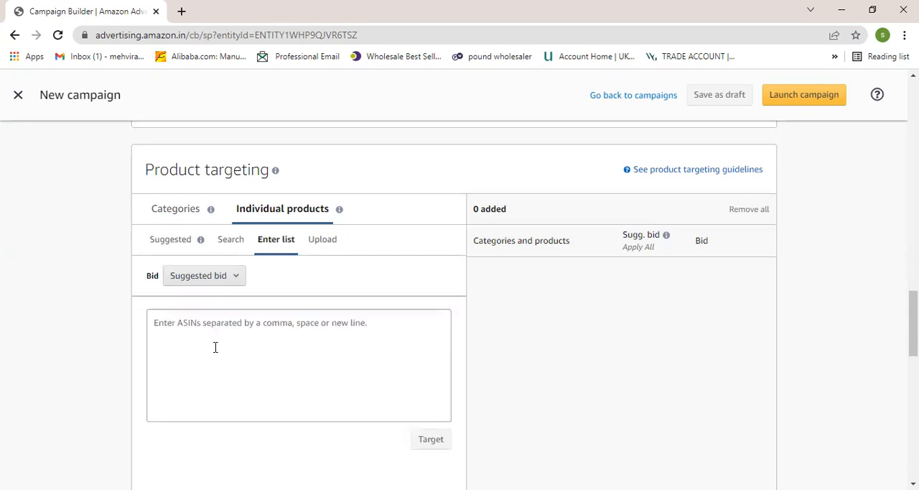
- Paste ASIN B08ZXSQHH2 into the individual products list and keep the bid option at Suggested bid
{"action": "left_click", "coordinate": [204, 280]}
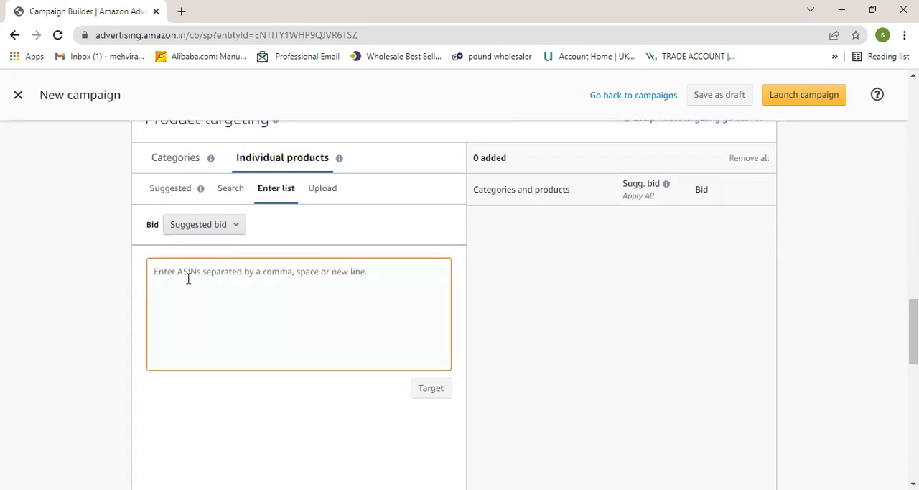
{"action": "right_click", "coordinate": [177, 285]}
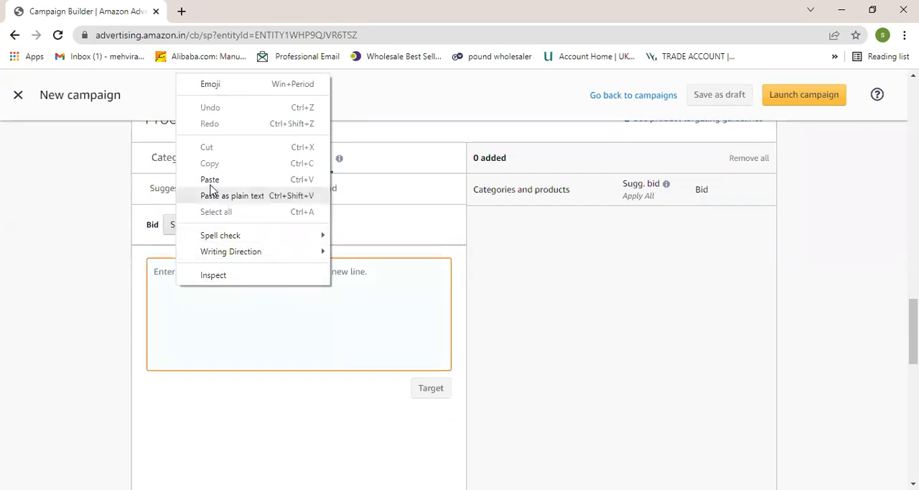
{"action": "left_click", "coordinate": [206, 179]}
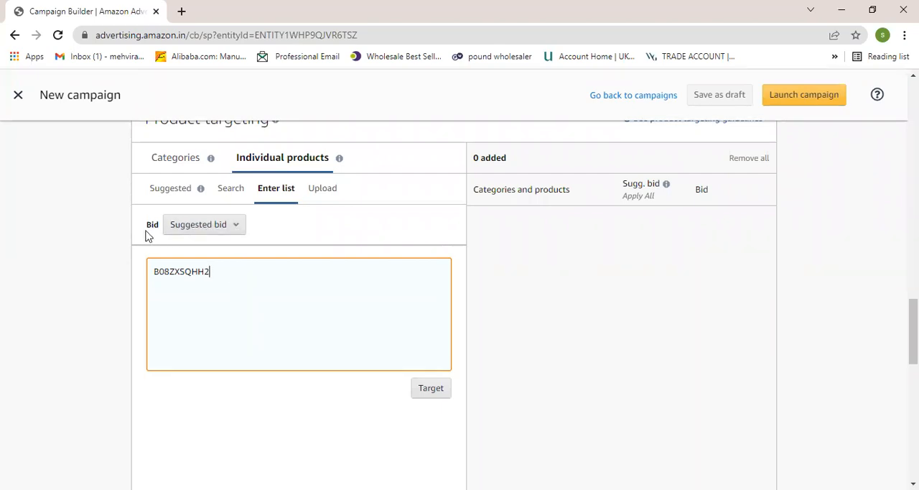
{"action": "left_click", "coordinate": [235, 228]}
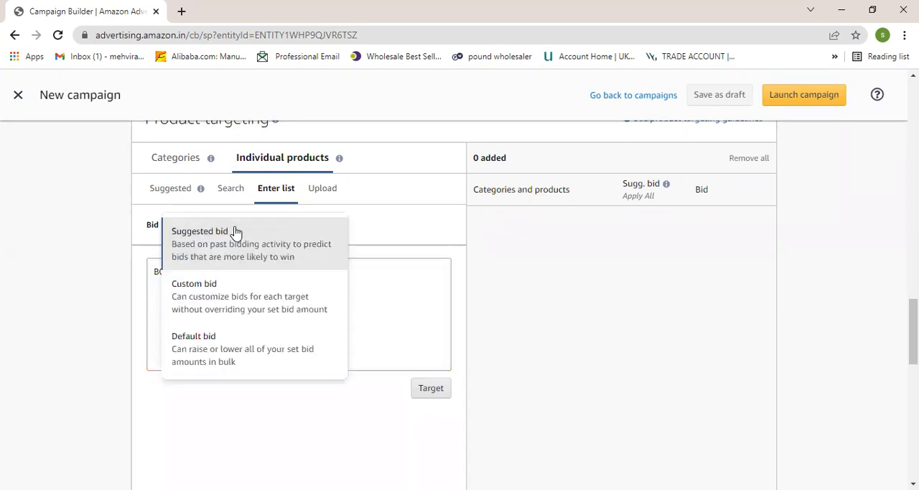
{"action": "left_click", "coordinate": [204, 237]}
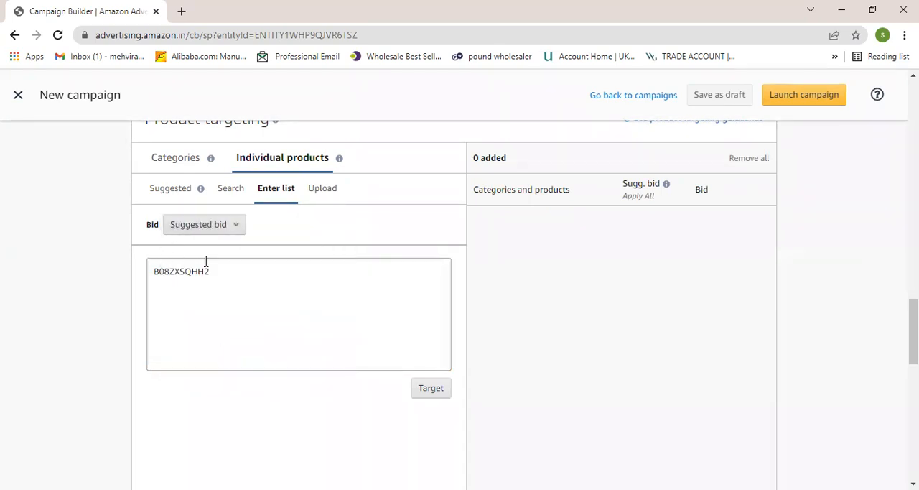
{"action": "scroll", "coordinate": [229, 288], "scroll_direction": "down", "scroll_amount": 2}
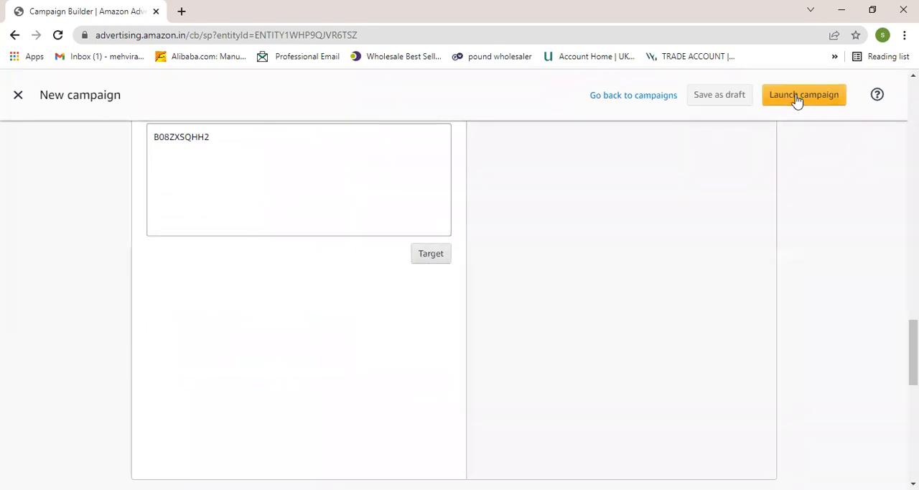
{"action": "scroll", "coordinate": [355, 287], "scroll_direction": "up", "scroll_amount": 1}
{"action": "left_click", "coordinate": [213, 211]}
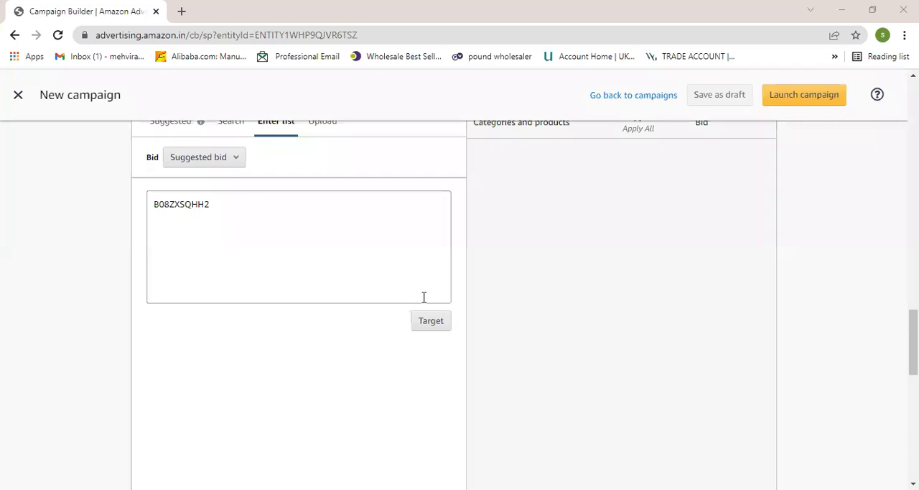
- View the suggested individual products available for product targeting
{"action": "scroll", "coordinate": [338, 226], "scroll_direction": "up", "scroll_amount": 1}
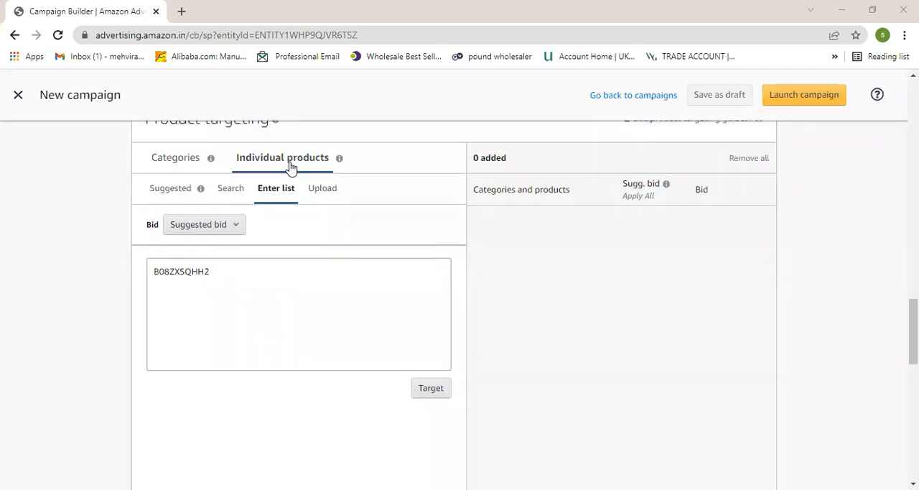
{"action": "left_click", "coordinate": [178, 190]}
{"action": "scroll", "coordinate": [288, 273], "scroll_direction": "down", "scroll_amount": 1}
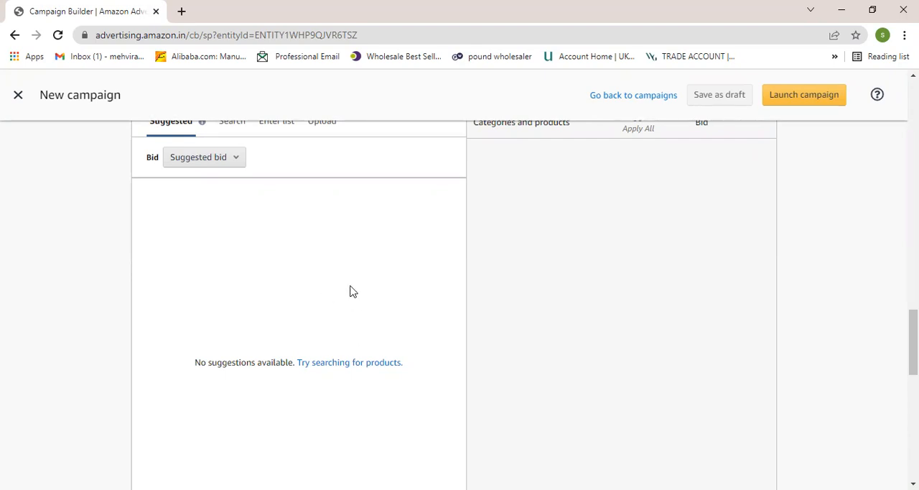
{"action": "scroll", "coordinate": [331, 279], "scroll_direction": "up", "scroll_amount": 1}
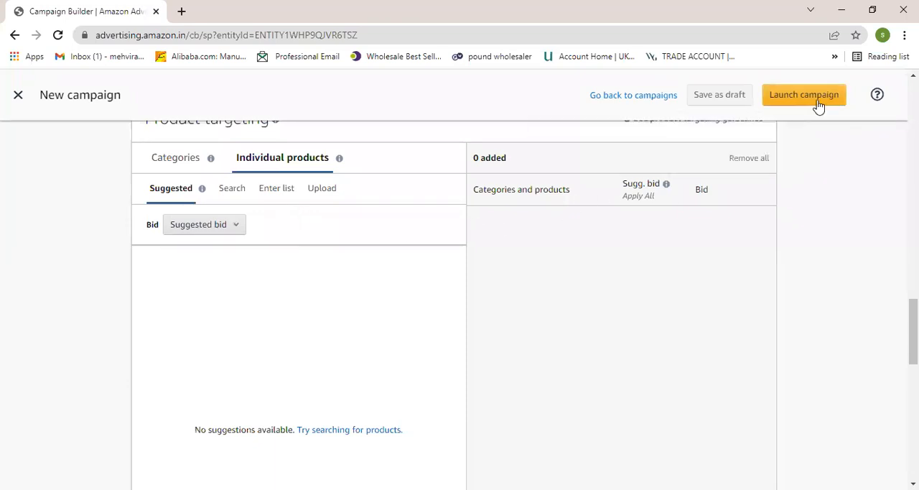
- Review the ad group's targeting type, the campaign's manual targeting and bidding strategy, and the ad group settings
{"action": "scroll", "coordinate": [227, 392], "scroll_direction": "up", "scroll_amount": 3}
{"action": "mouse_move", "coordinate": [273, 316]}
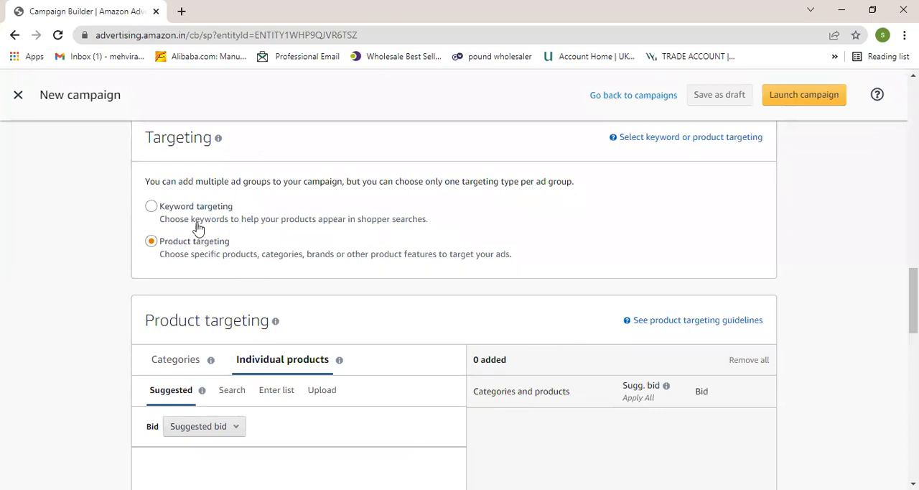
{"action": "scroll", "coordinate": [246, 311], "scroll_direction": "down", "scroll_amount": 2}
{"action": "scroll", "coordinate": [245, 311], "scroll_direction": "down", "scroll_amount": 1}
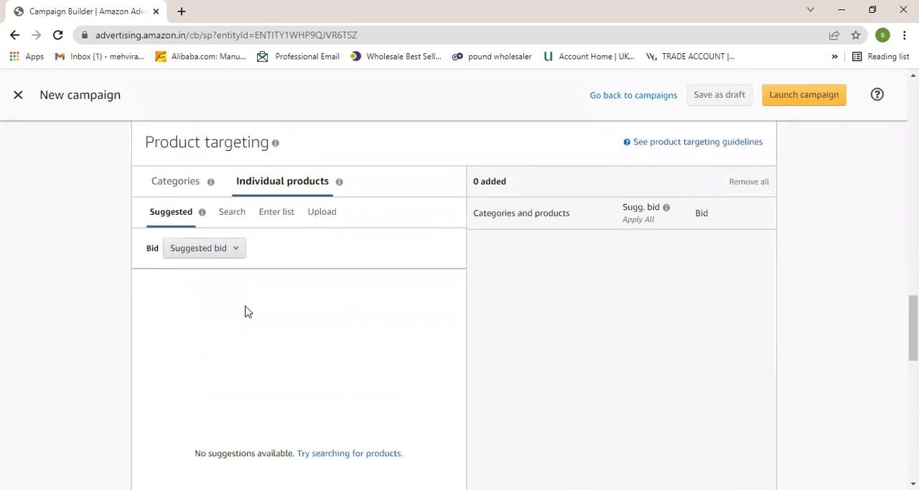
{"action": "scroll", "coordinate": [246, 311], "scroll_direction": "down", "scroll_amount": 1}
{"action": "scroll", "coordinate": [245, 311], "scroll_direction": "up", "scroll_amount": 10}
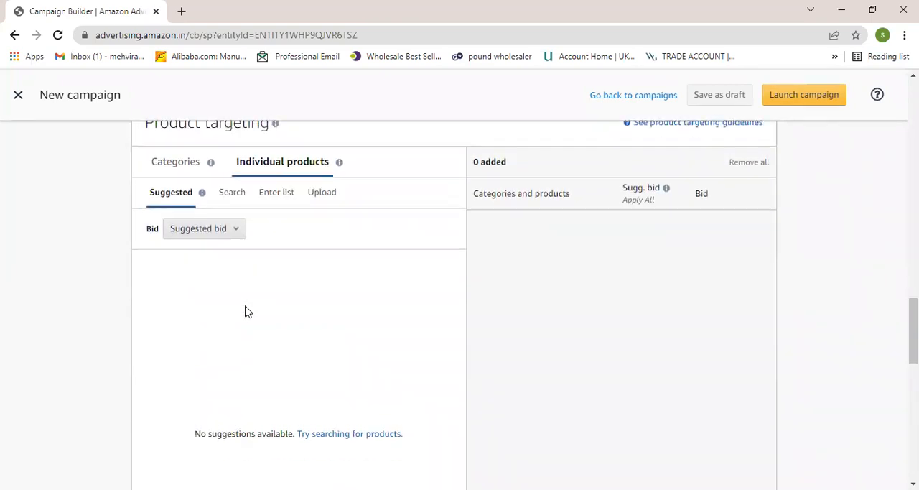
{"action": "scroll", "coordinate": [246, 311], "scroll_direction": "up", "scroll_amount": 7}
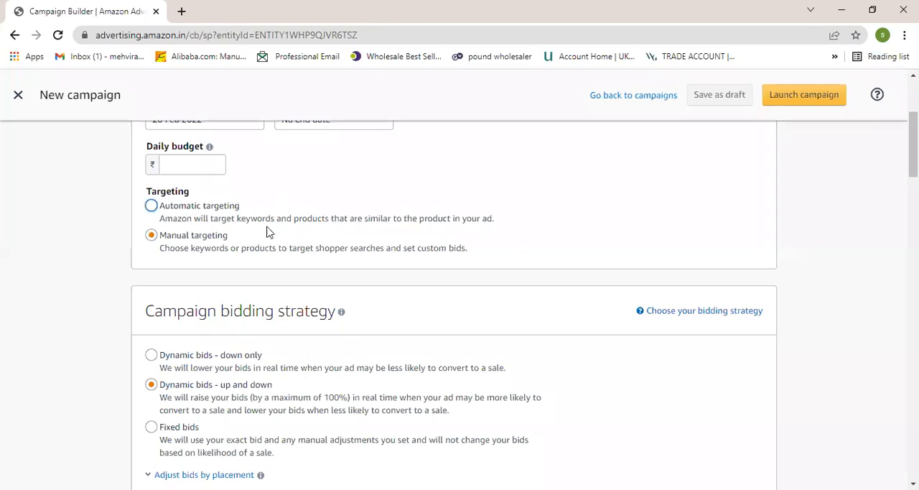
{"action": "scroll", "coordinate": [258, 341], "scroll_direction": "down", "scroll_amount": 4}
{"action": "scroll", "coordinate": [258, 341], "scroll_direction": "down", "scroll_amount": 10}
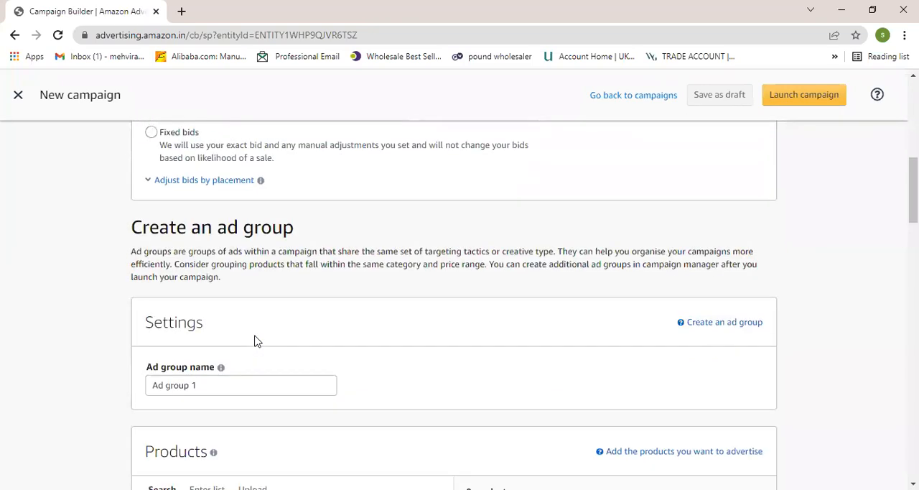
{"action": "scroll", "coordinate": [256, 339], "scroll_direction": "up", "scroll_amount": 2}
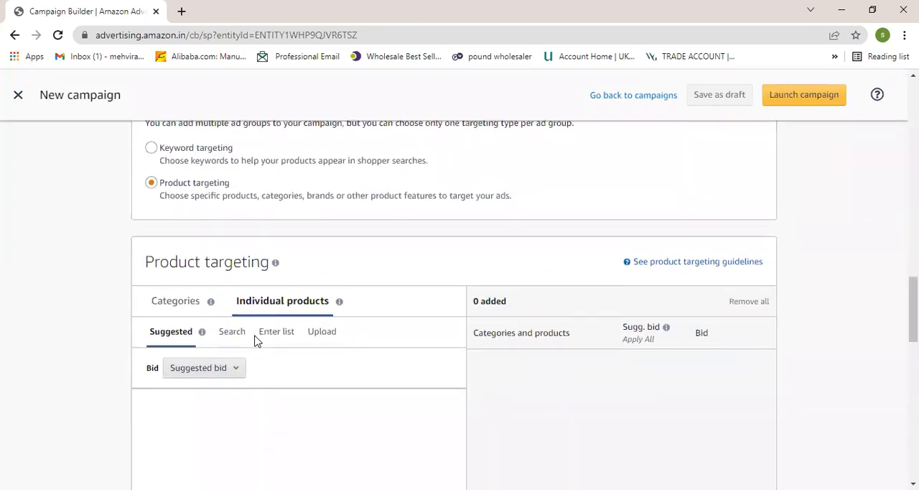
- Reopen the ASIN list entry for individual products under product targeting
{"action": "scroll", "coordinate": [273, 287], "scroll_direction": "down", "scroll_amount": 1}
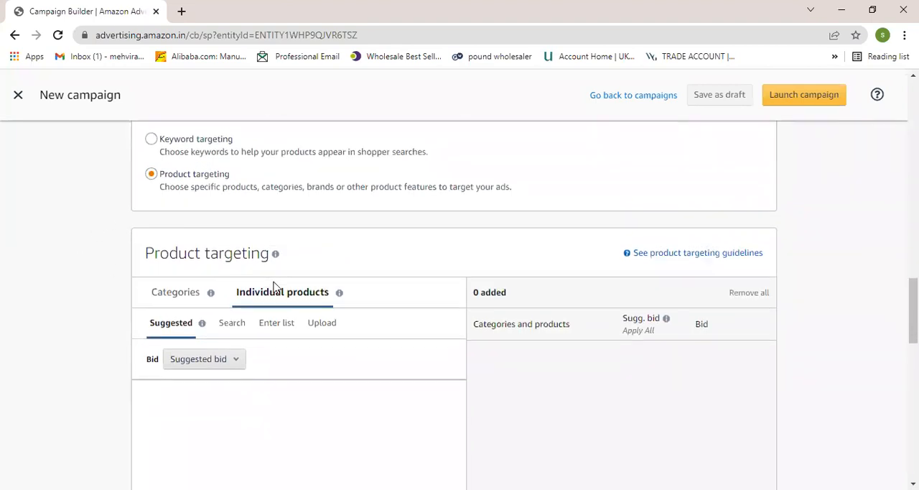
{"action": "scroll", "coordinate": [275, 346], "scroll_direction": "down", "scroll_amount": 2}
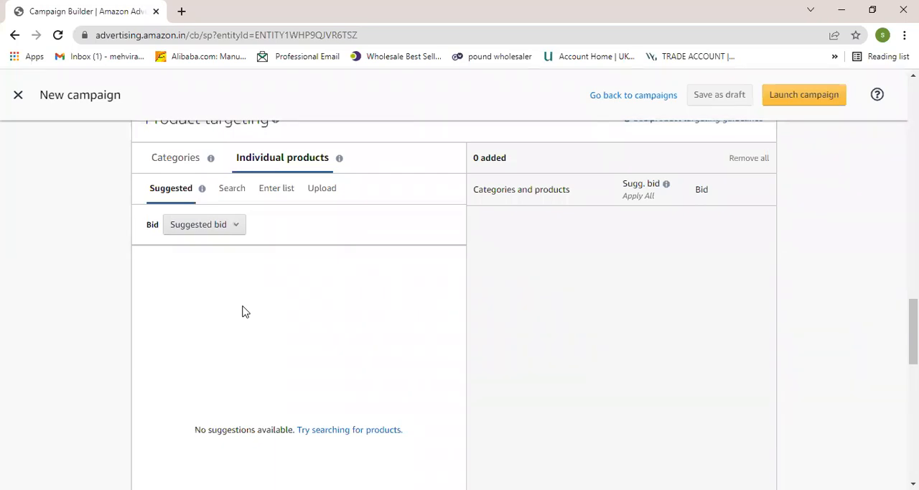
{"action": "left_click", "coordinate": [266, 195]}
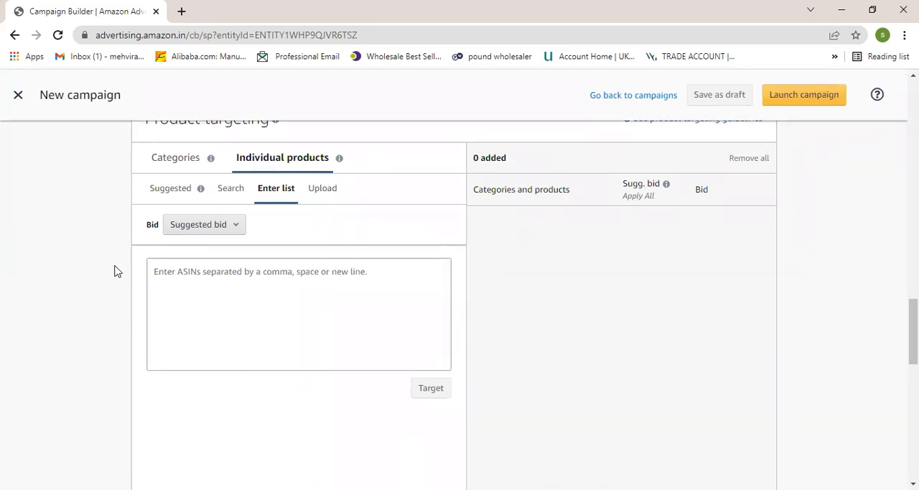
- Select manual targeting in the campaign settings
{"action": "scroll", "coordinate": [114, 272], "scroll_direction": "up", "scroll_amount": 5}
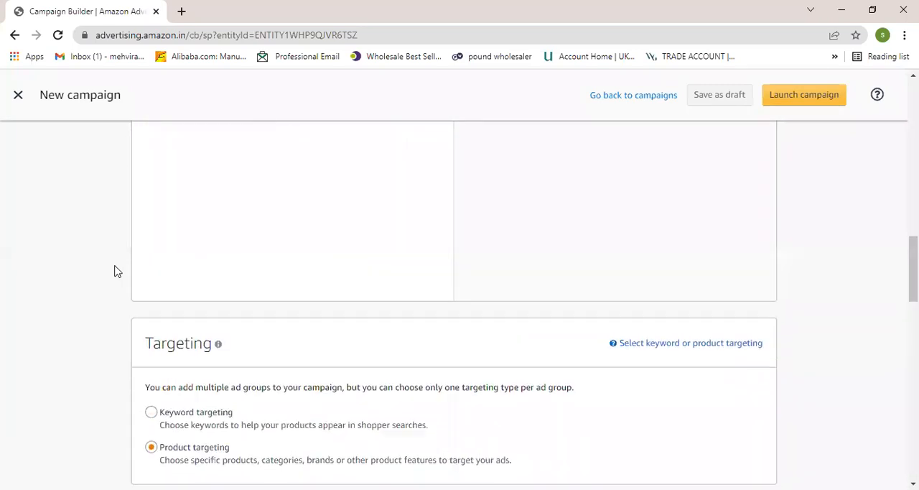
{"action": "scroll", "coordinate": [114, 272], "scroll_direction": "up", "scroll_amount": 8}
{"action": "scroll", "coordinate": [114, 272], "scroll_direction": "up", "scroll_amount": 2}
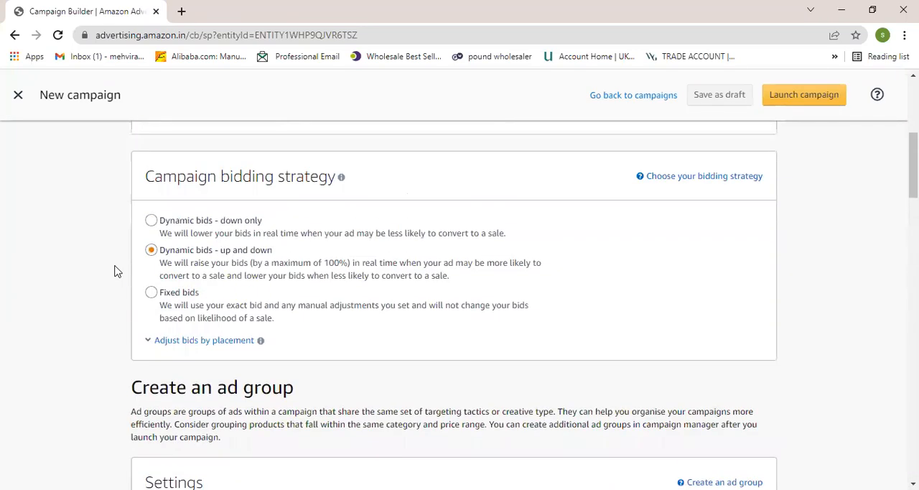
{"action": "scroll", "coordinate": [174, 334], "scroll_direction": "up", "scroll_amount": 3}
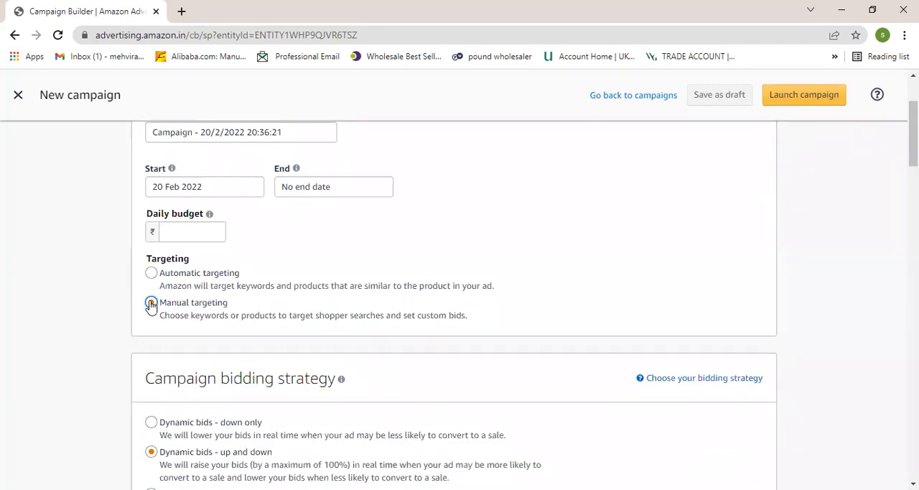
{"action": "left_click", "coordinate": [150, 303]}
- Switch the ad group's targeting type from product targeting to keyword targeting
{"action": "scroll", "coordinate": [151, 305], "scroll_direction": "down", "scroll_amount": 3}
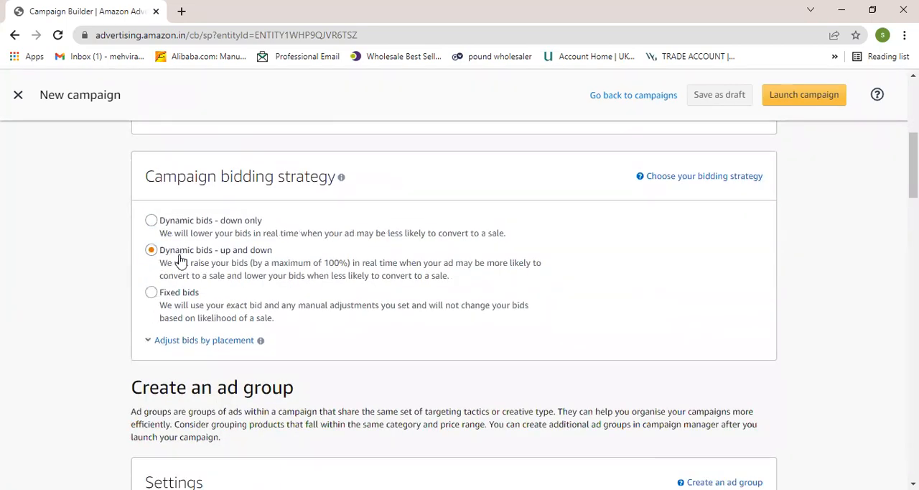
{"action": "scroll", "coordinate": [237, 291], "scroll_direction": "down", "scroll_amount": 3}
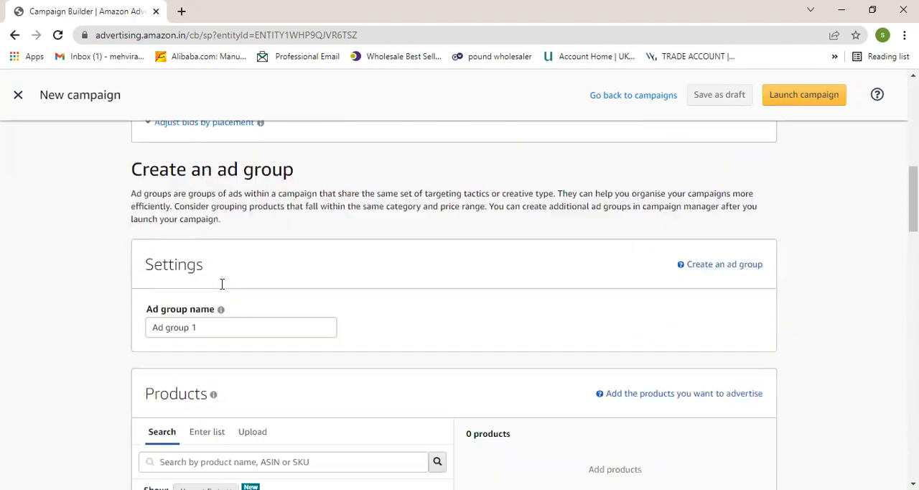
{"action": "scroll", "coordinate": [222, 286], "scroll_direction": "down", "scroll_amount": 5}
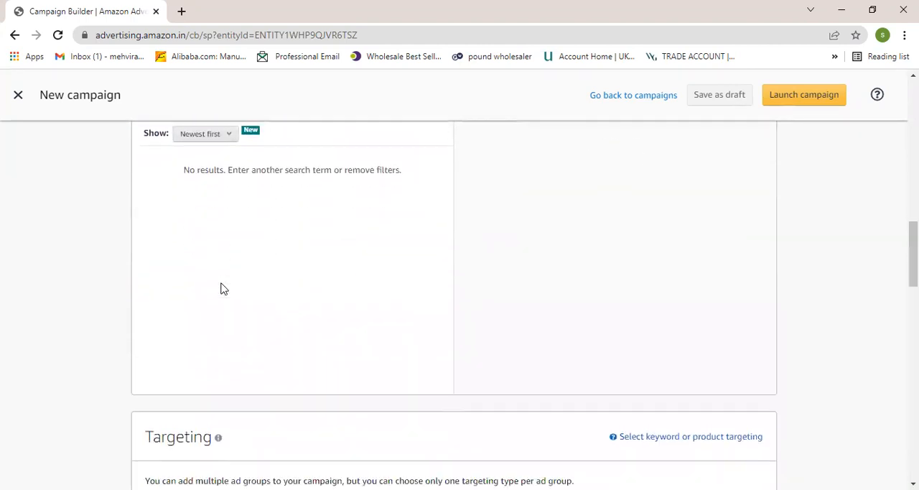
{"action": "scroll", "coordinate": [222, 287], "scroll_direction": "down", "scroll_amount": 4}
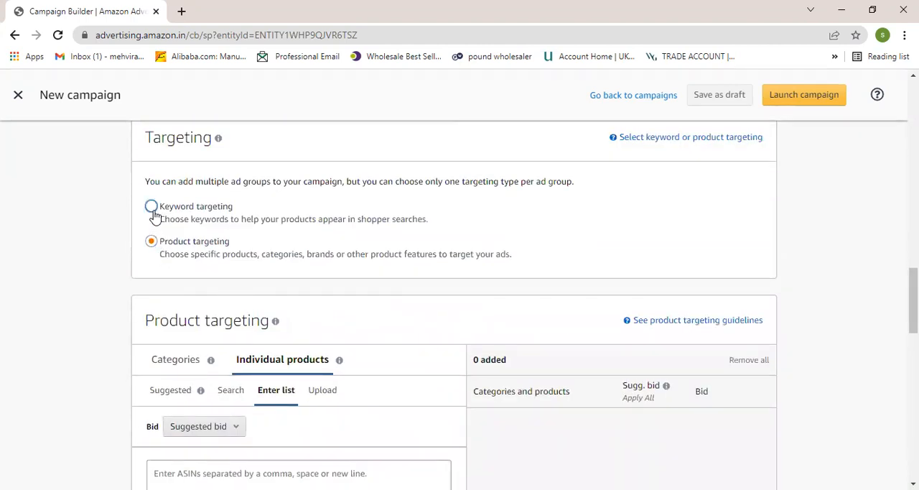
{"action": "left_click", "coordinate": [152, 210]}
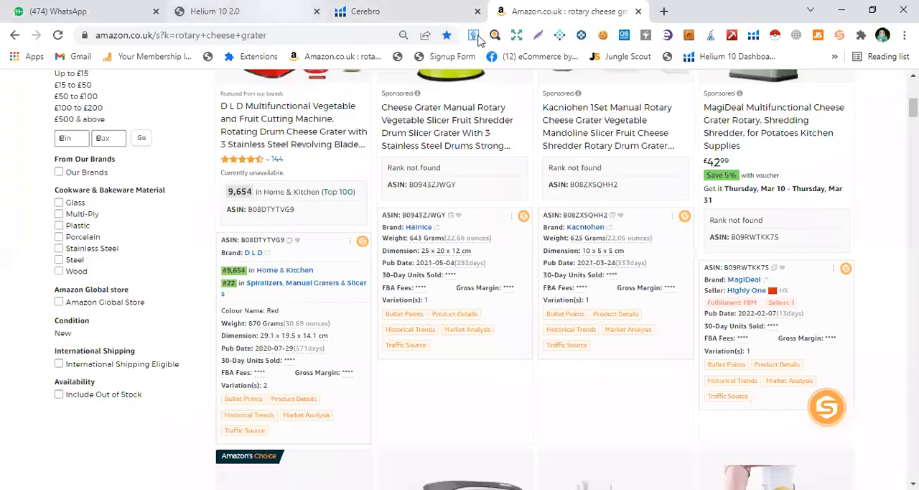
- Switch to the Amazon.co.uk results page for "rotary cheese grater" and examine the search term as an example keyword
{"action": "scroll", "coordinate": [316, 246], "scroll_direction": "up", "scroll_amount": 6}
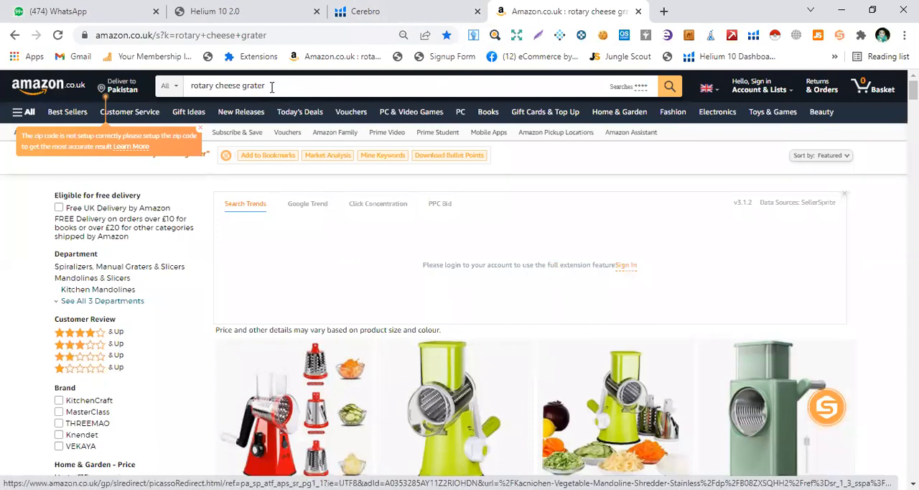
{"action": "left_click", "coordinate": [272, 87]}
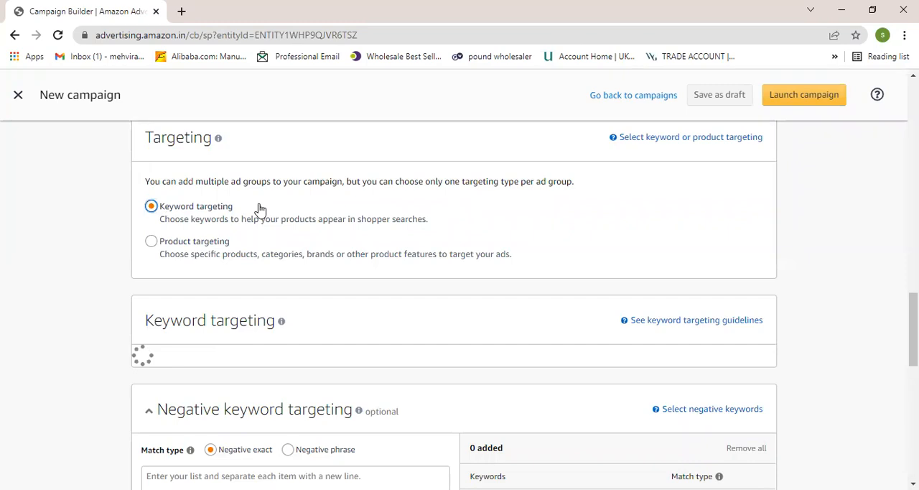
- Review the ad group's keyword and negative keyword targeting sections, its name setting and the products to advertise
{"action": "scroll", "coordinate": [261, 241], "scroll_direction": "down", "scroll_amount": 1}
{"action": "scroll", "coordinate": [216, 309], "scroll_direction": "down", "scroll_amount": 2}
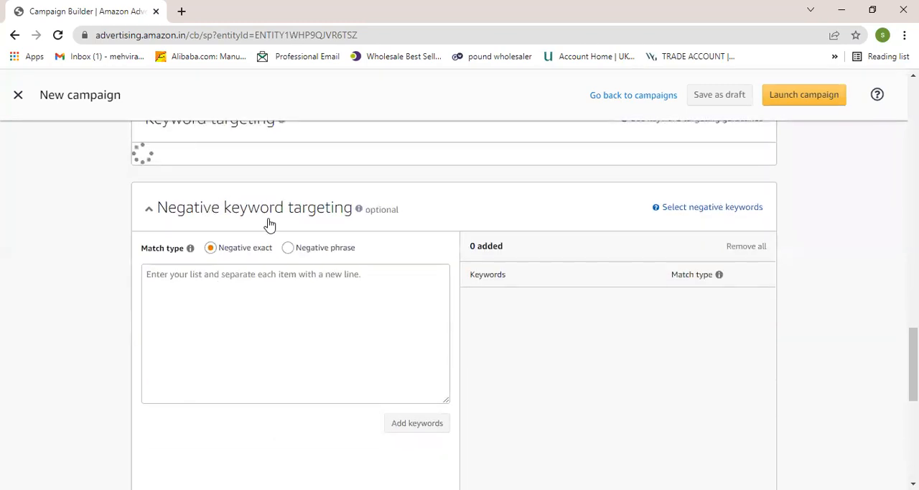
{"action": "scroll", "coordinate": [271, 194], "scroll_direction": "up", "scroll_amount": 1}
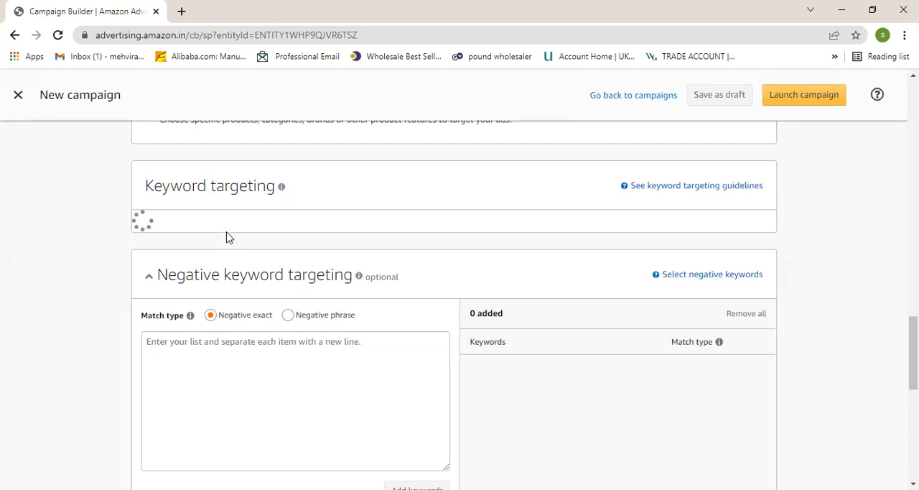
{"action": "scroll", "coordinate": [260, 244], "scroll_direction": "up", "scroll_amount": 5}
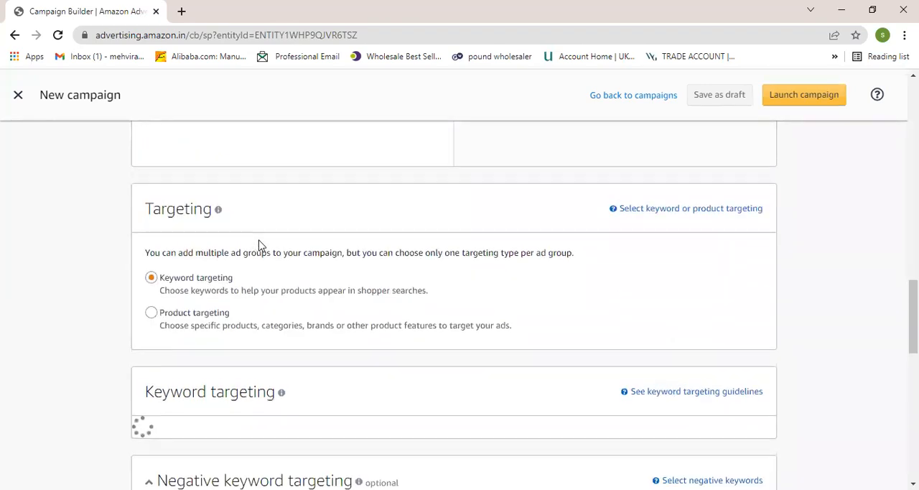
{"action": "scroll", "coordinate": [306, 264], "scroll_direction": "down", "scroll_amount": 3}
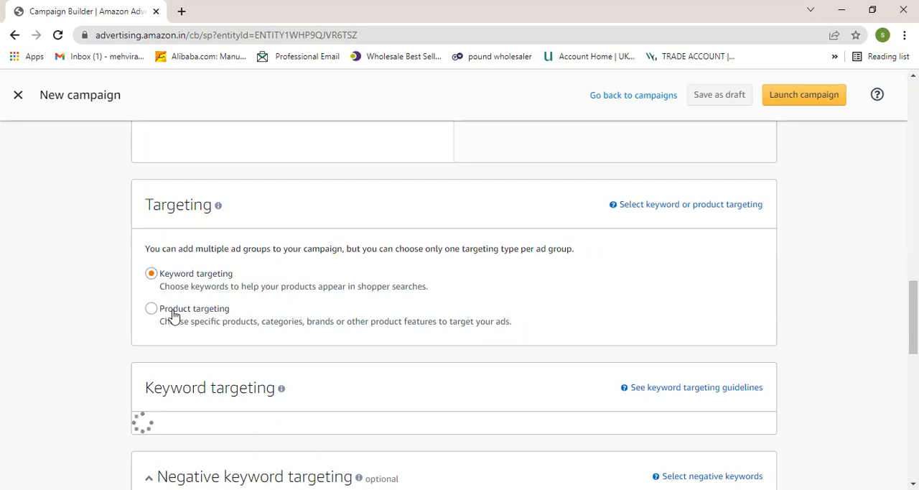
{"action": "scroll", "coordinate": [275, 364], "scroll_direction": "down", "scroll_amount": 2}
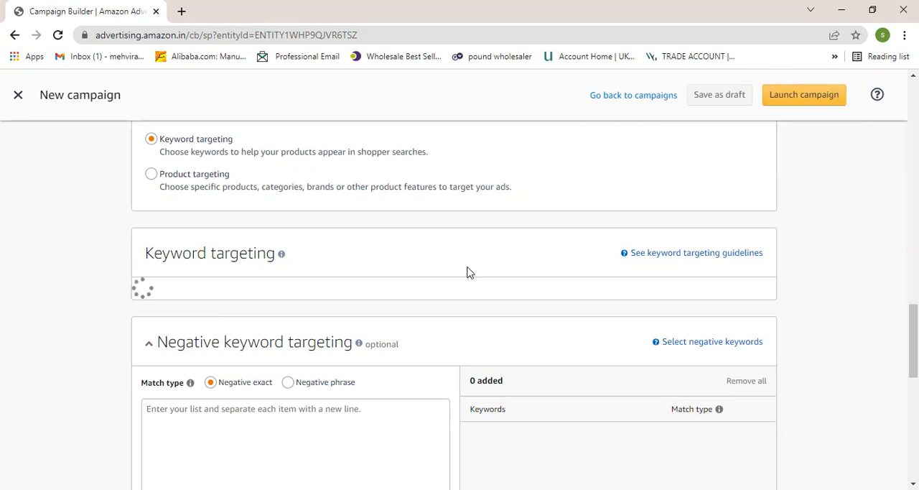
{"action": "scroll", "coordinate": [469, 273], "scroll_direction": "up", "scroll_amount": 10}
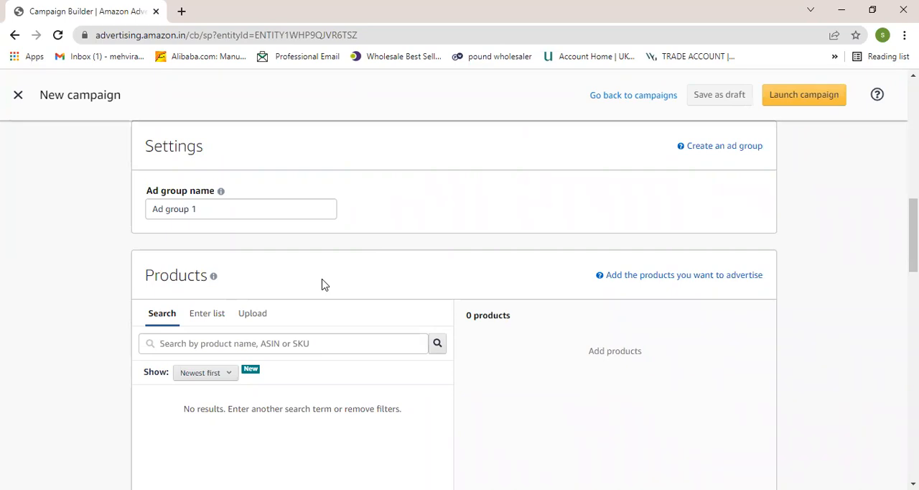
{"action": "scroll", "coordinate": [323, 285], "scroll_direction": "down", "scroll_amount": 2}
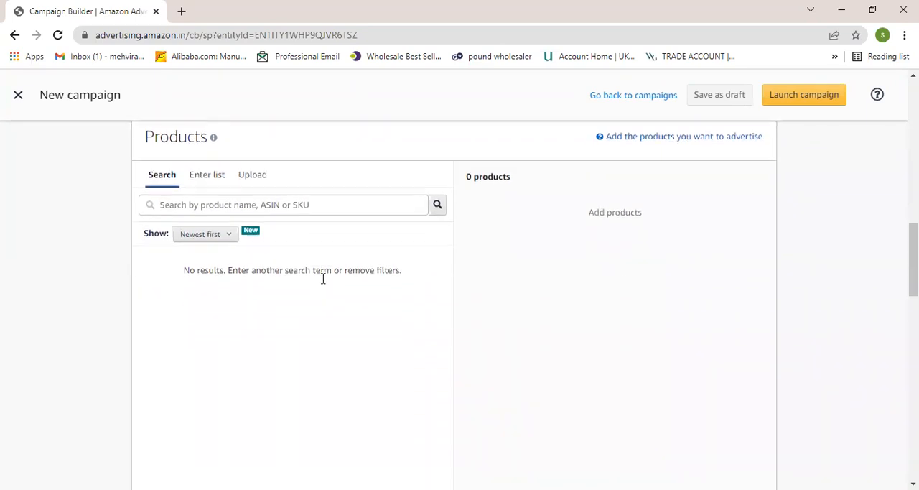
{"action": "scroll", "coordinate": [323, 284], "scroll_direction": "down", "scroll_amount": 1}
{"action": "scroll", "coordinate": [324, 285], "scroll_direction": "up", "scroll_amount": 4}
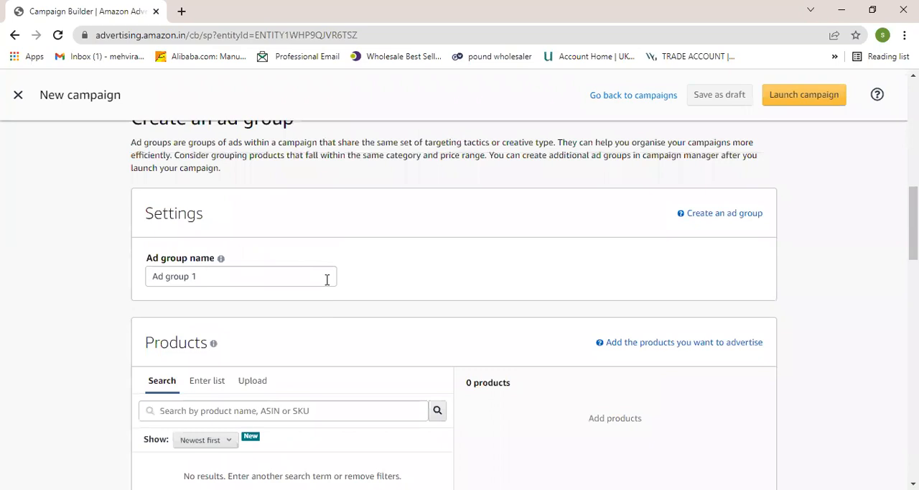
{"action": "scroll", "coordinate": [327, 282], "scroll_direction": "up", "scroll_amount": 1}
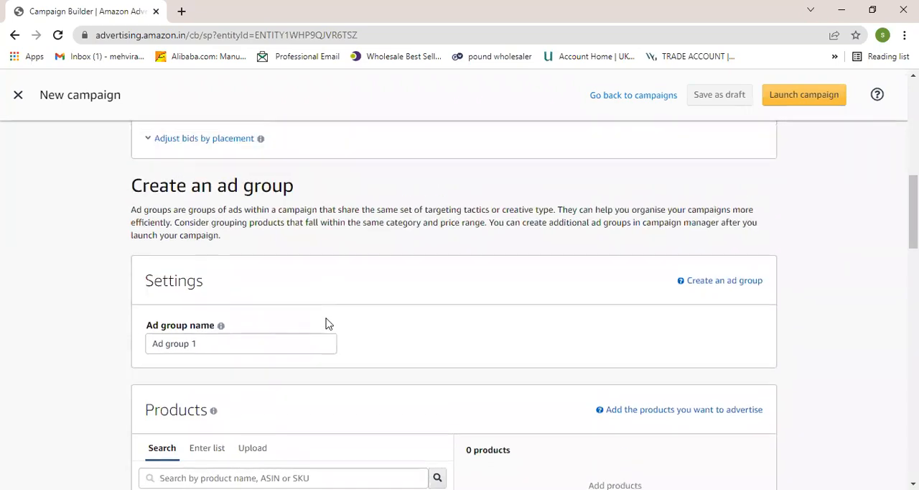
{"action": "scroll", "coordinate": [328, 340], "scroll_direction": "down", "scroll_amount": 4}
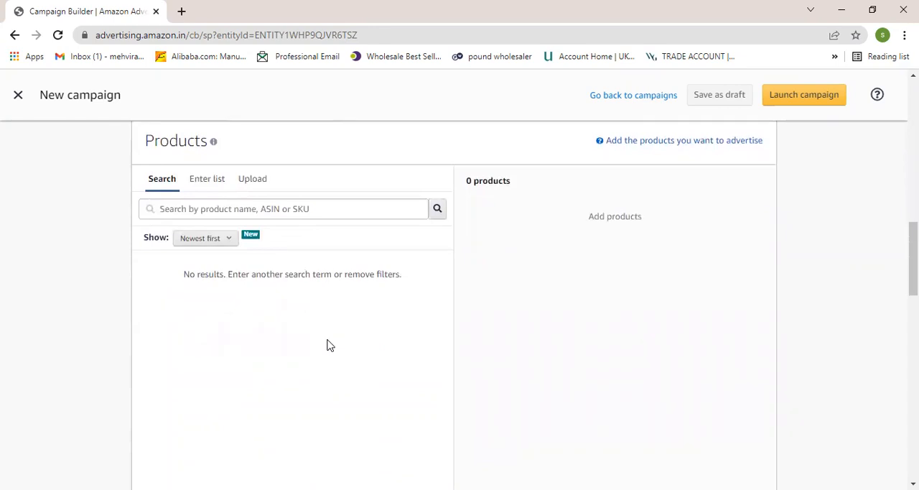
{"action": "scroll", "coordinate": [329, 344], "scroll_direction": "down", "scroll_amount": 2}
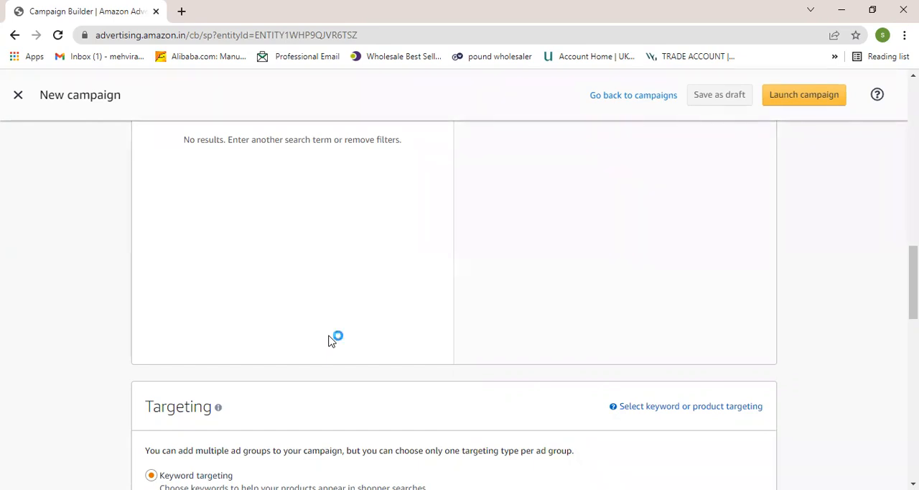
- Open manual list entry under keyword targeting and place the cursor in the empty keyword list
{"action": "scroll", "coordinate": [329, 340], "scroll_direction": "down", "scroll_amount": 4}
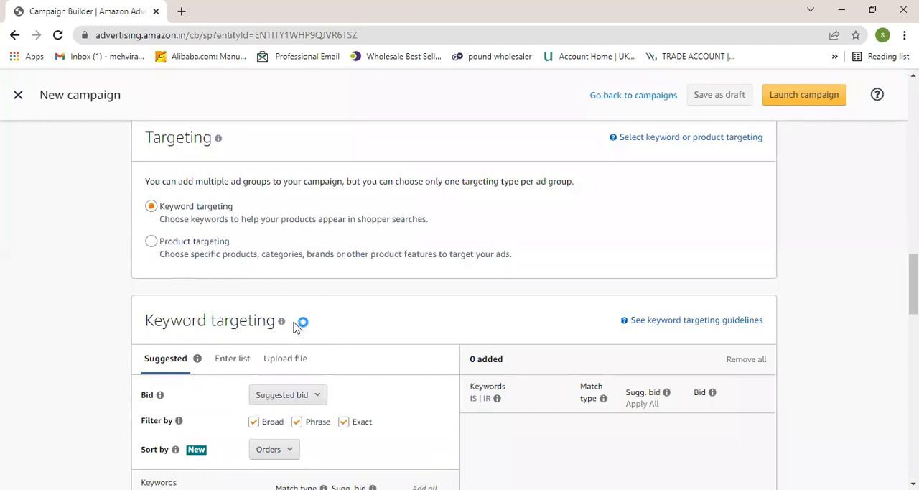
{"action": "left_click", "coordinate": [216, 364]}
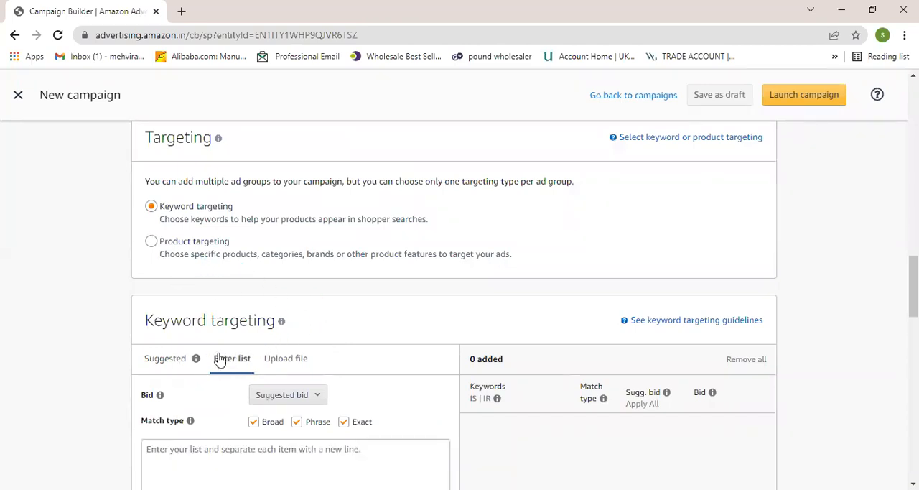
{"action": "scroll", "coordinate": [238, 340], "scroll_direction": "down", "scroll_amount": 2}
{"action": "left_click", "coordinate": [176, 365]}
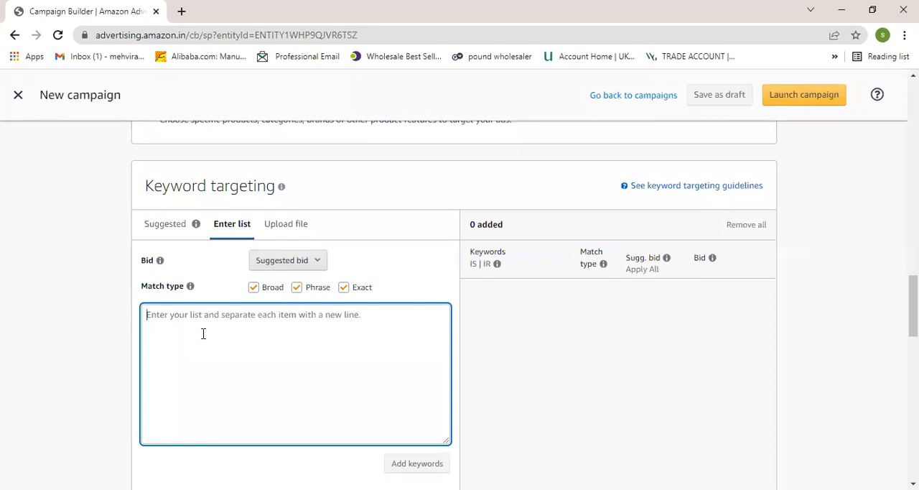
{"action": "scroll", "coordinate": [202, 333], "scroll_direction": "down", "scroll_amount": 1}
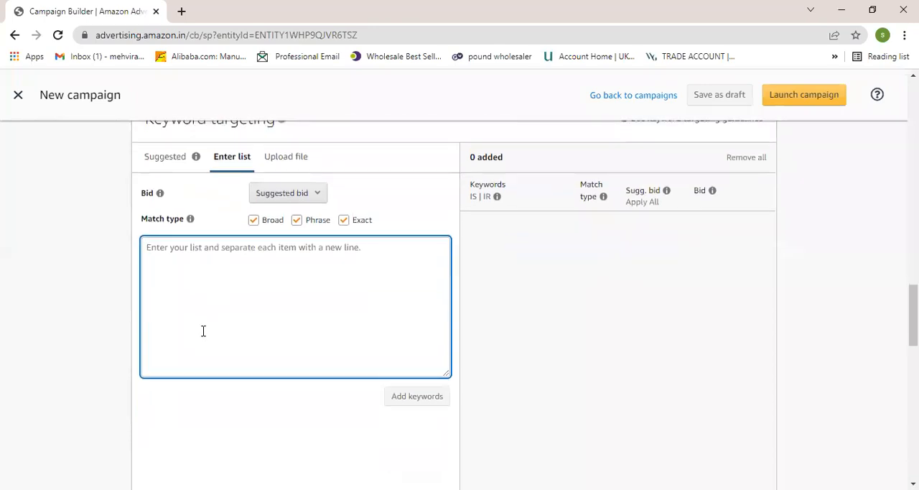